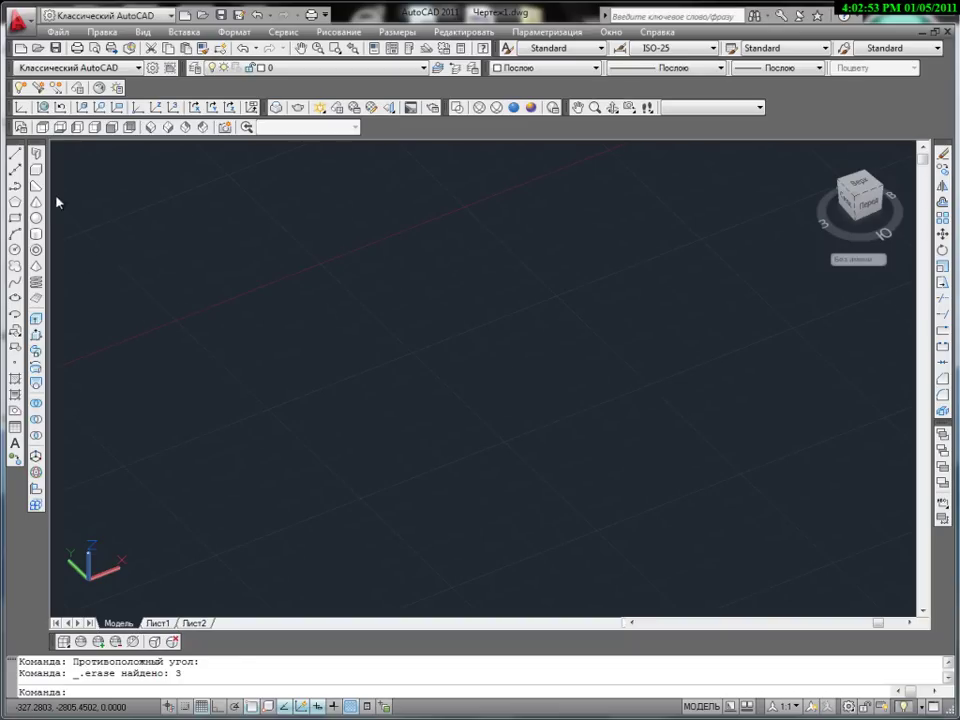
Draw a solid box from two base corners and a picked height, then centre it in view.
{"action": "left_click", "coordinate": [36, 171]}
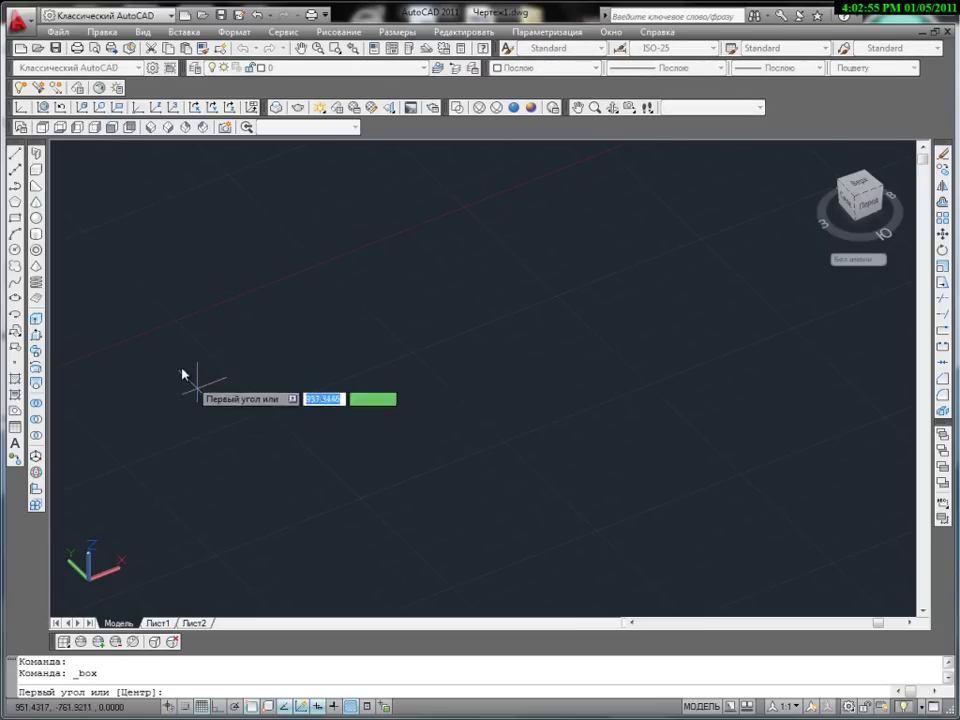
{"action": "left_click", "coordinate": [171, 346]}
{"action": "left_click", "coordinate": [697, 380]}
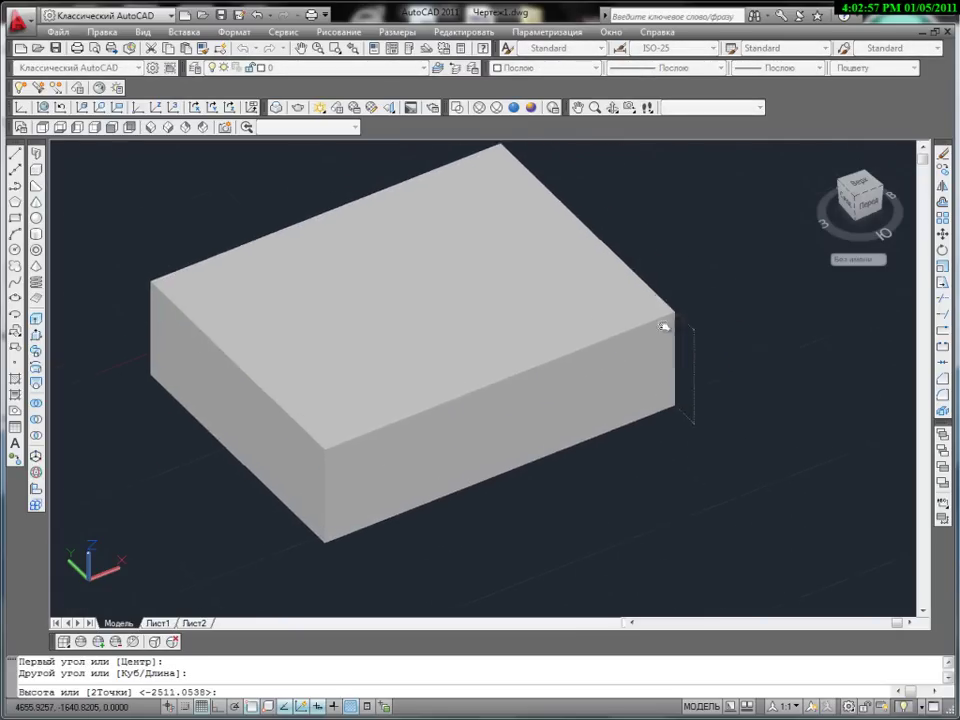
{"action": "scroll", "coordinate": [660, 330], "scroll_direction": "down", "scroll_amount": 3}
{"action": "left_click", "coordinate": [638, 325]}
{"action": "middle_click_drag", "start_coordinate": [639, 349], "coordinate": [541, 367]}
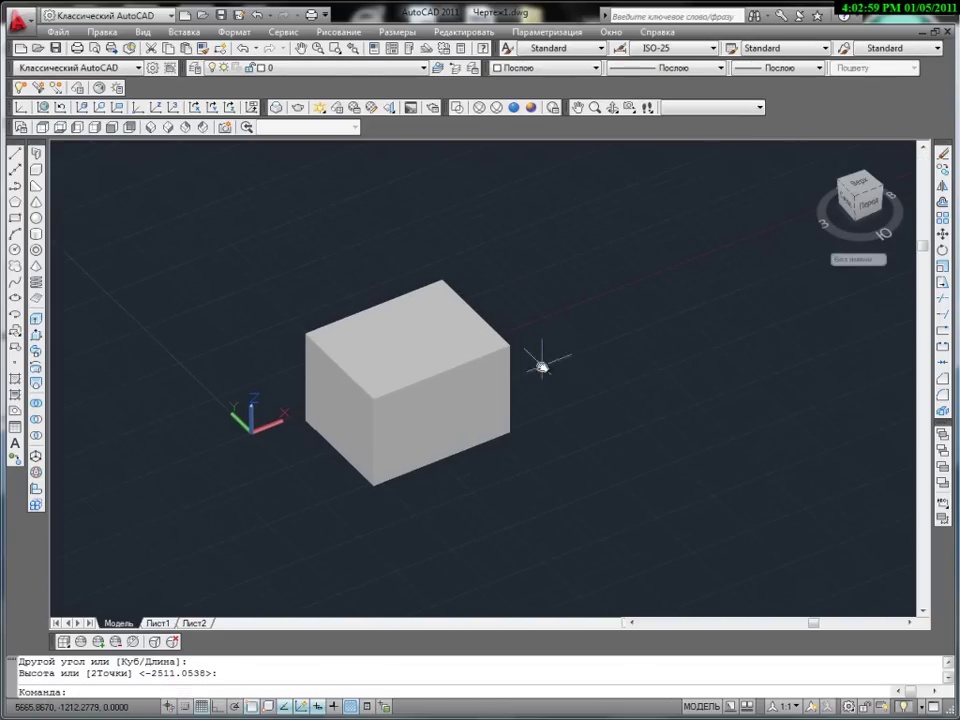
Draw a small rectangle at a top corner of the box and press-pull it down into a notch.
{"action": "left_click", "coordinate": [15, 220]}
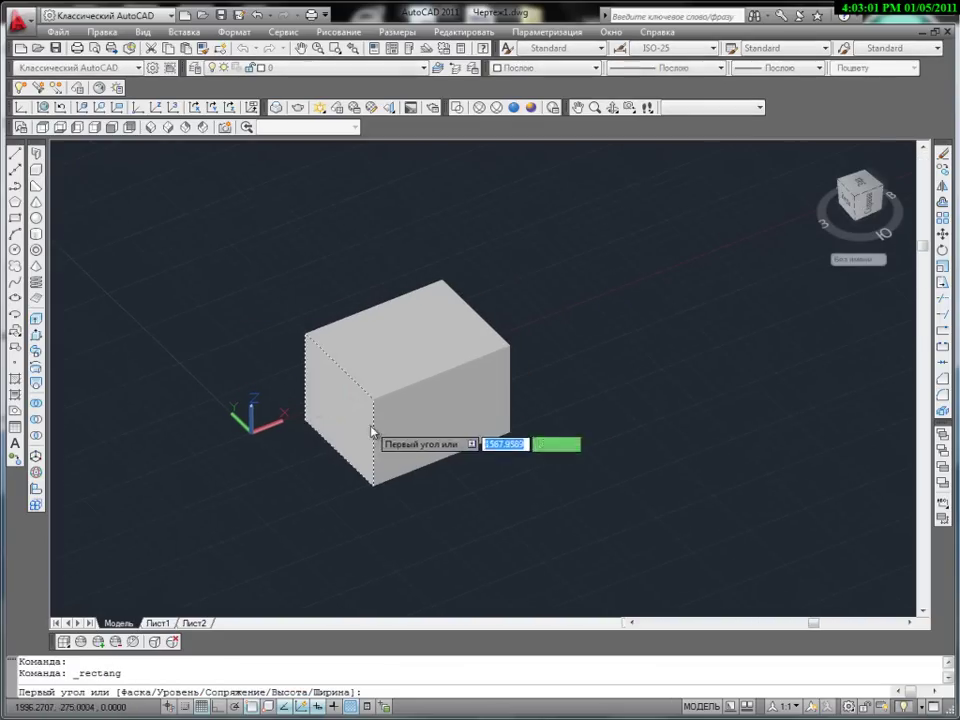
{"action": "left_click", "coordinate": [372, 390]}
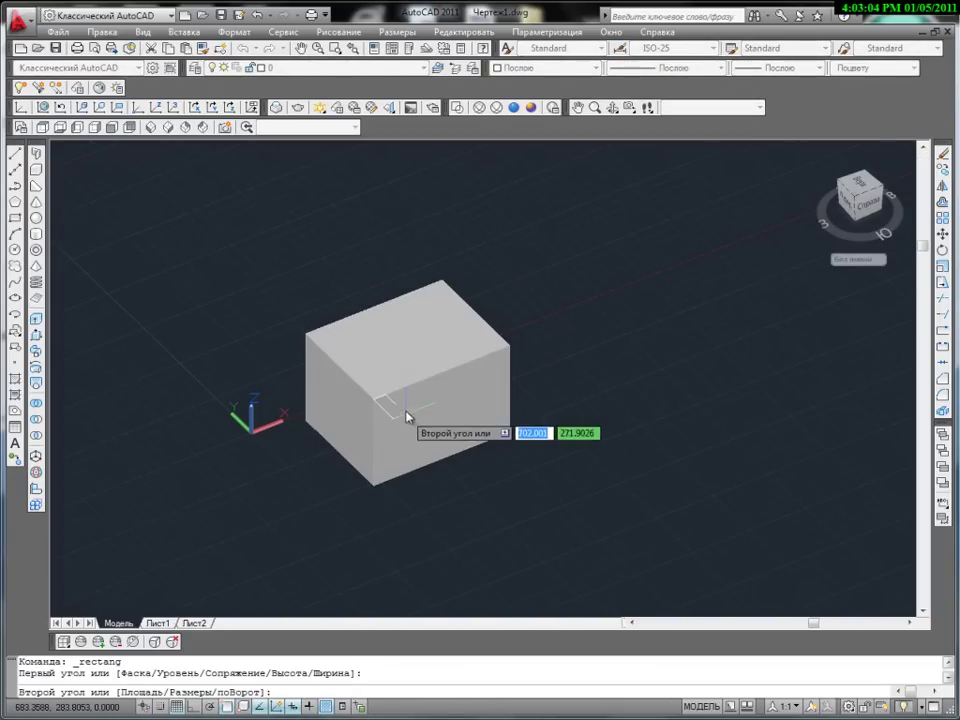
{"action": "left_click", "coordinate": [376, 362]}
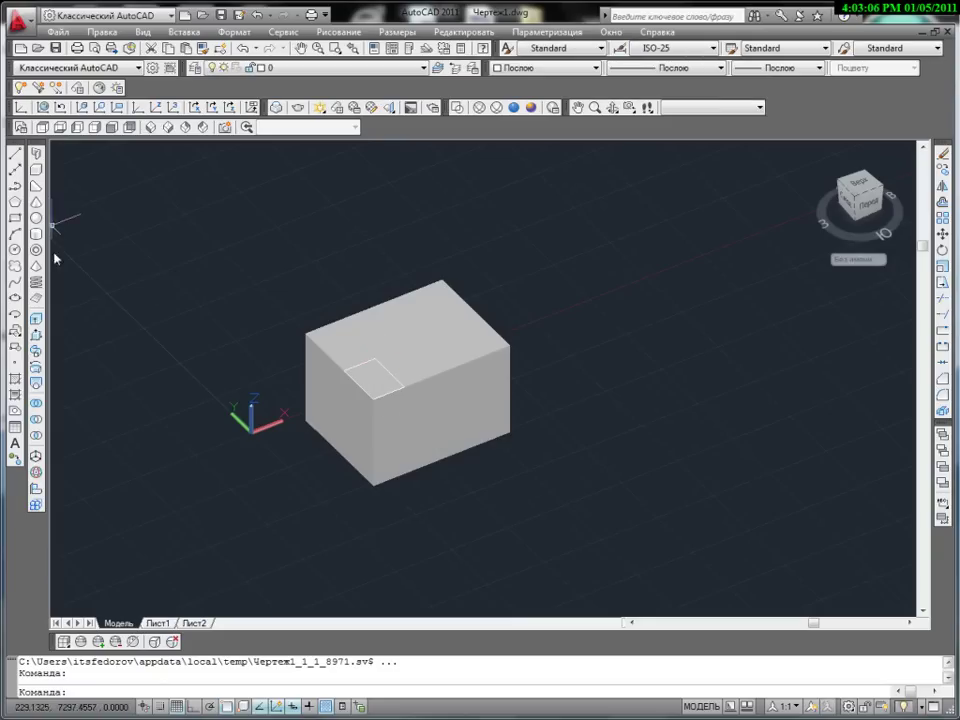
{"action": "left_click", "coordinate": [40, 336]}
{"action": "left_click", "coordinate": [378, 382]}
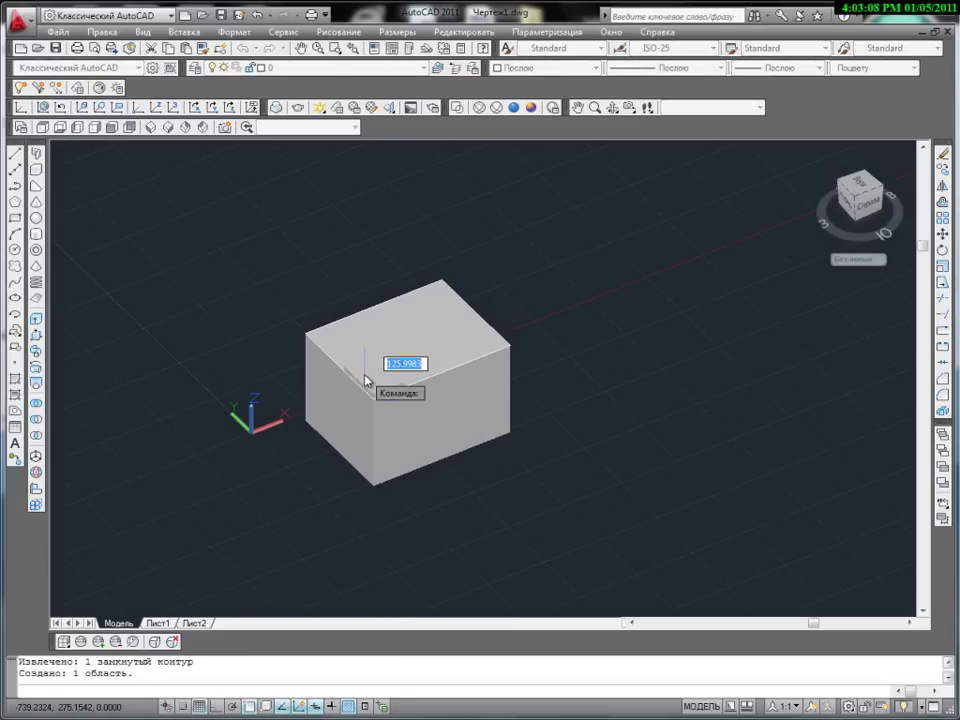
{"action": "key", "text": "Escape"}
Delete the leftover rectangle region and pan to reposition the block.
{"action": "left_click", "coordinate": [375, 396]}
{"action": "scroll", "coordinate": [380, 405], "scroll_direction": "down", "scroll_amount": 2}
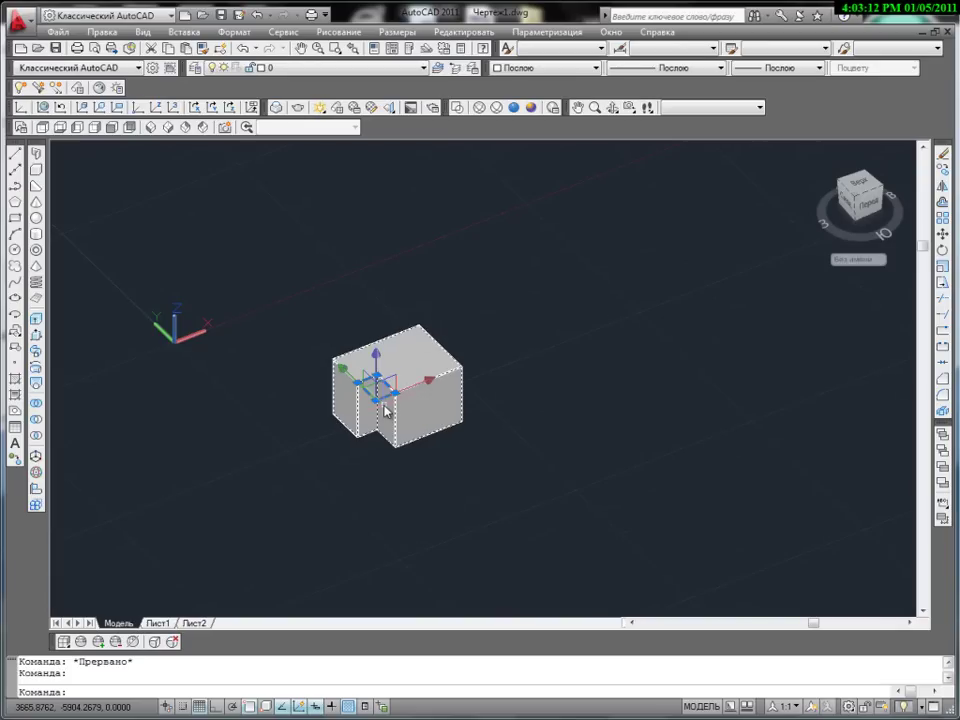
{"action": "key", "text": "Delete"}
{"action": "middle_click_drag", "start_coordinate": [407, 379], "coordinate": [365, 422]}
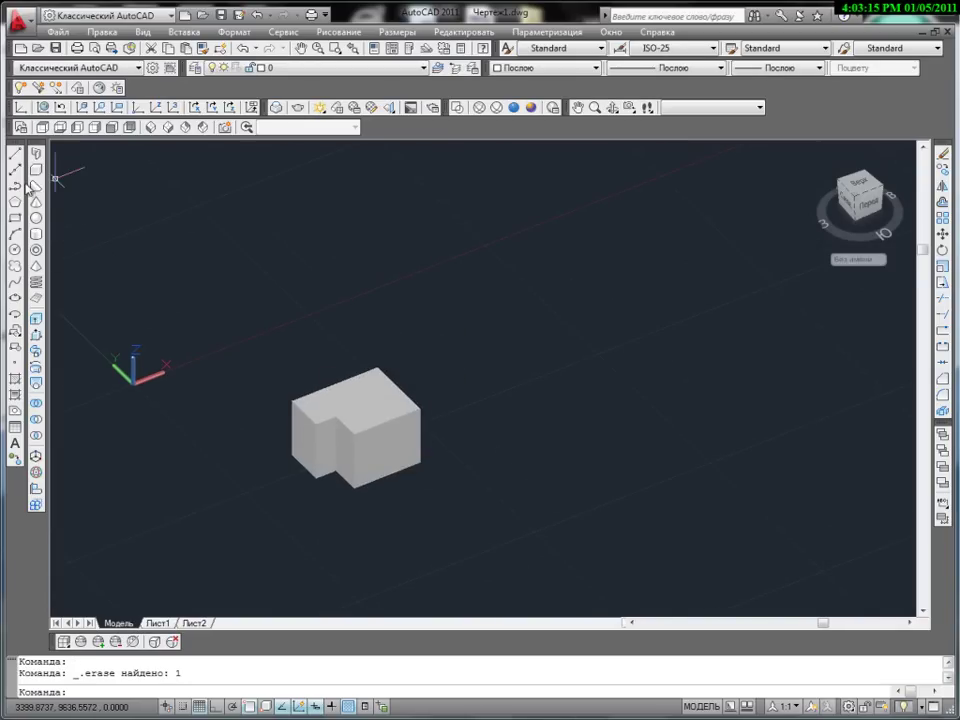
Draw a rectangle across the top face of the notched block.
{"action": "left_click", "coordinate": [15, 219]}
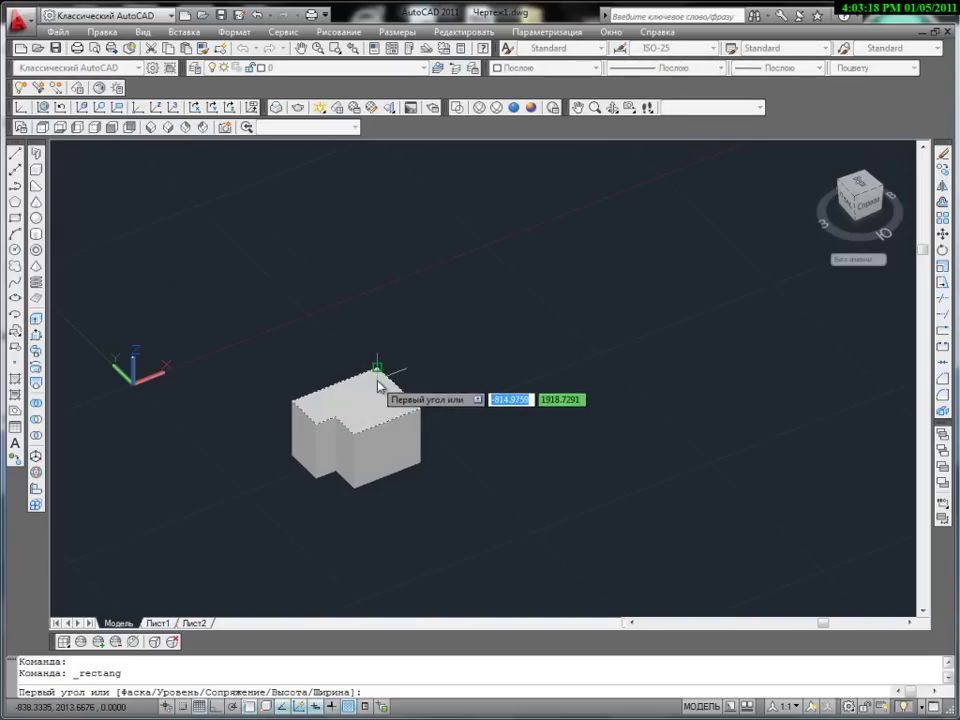
{"action": "left_click", "coordinate": [375, 390]}
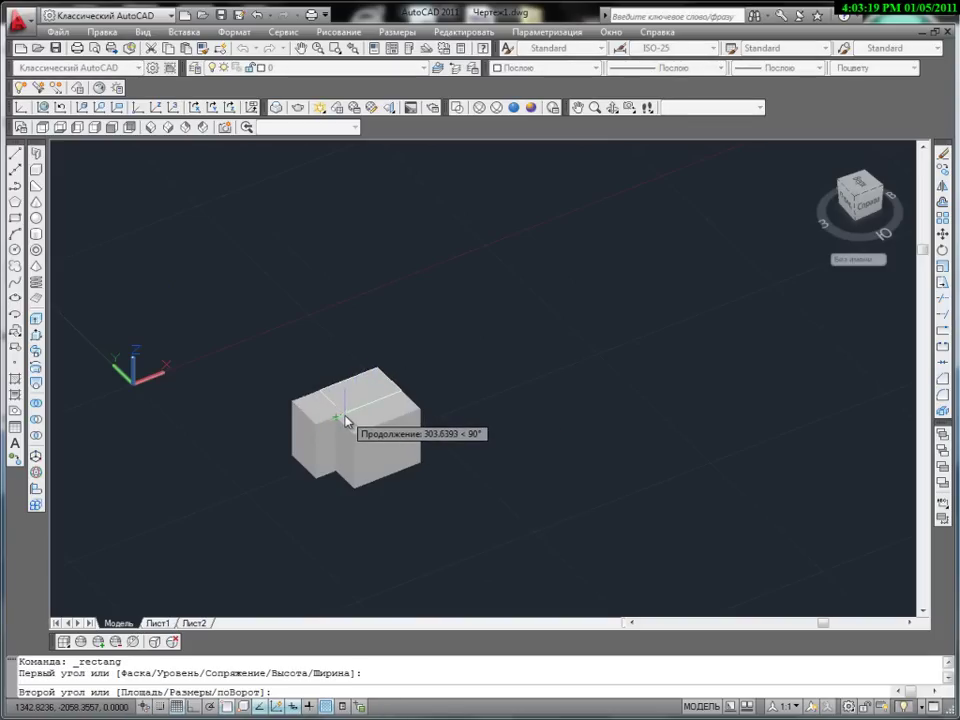
{"action": "key", "text": "Escape"}
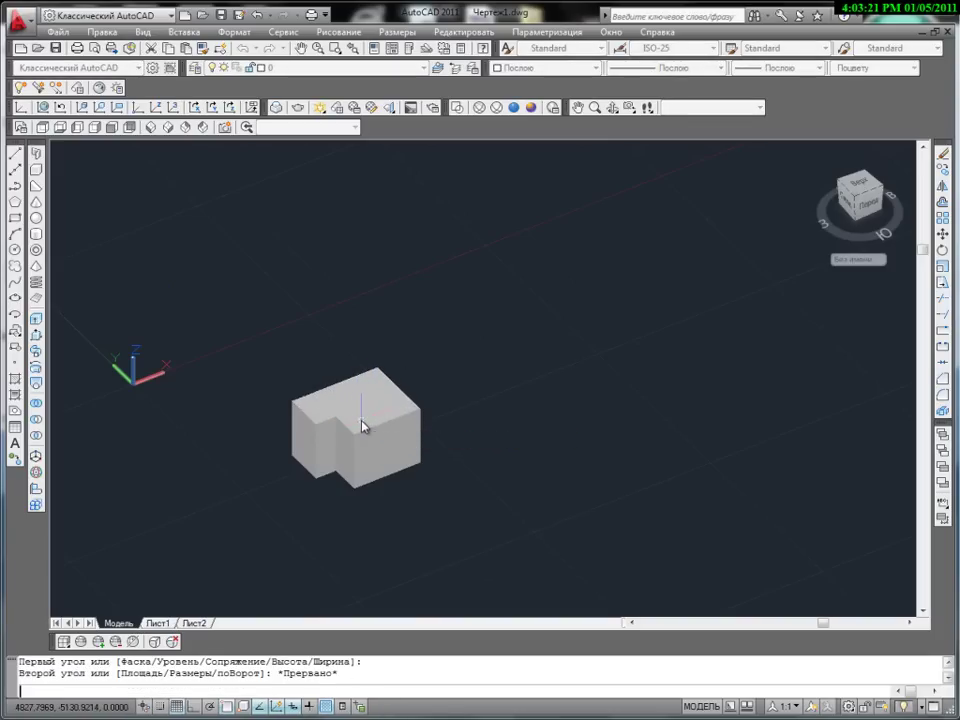
{"action": "left_click", "coordinate": [15, 218]}
{"action": "scroll", "coordinate": [400, 395], "scroll_direction": "up", "scroll_amount": 5}
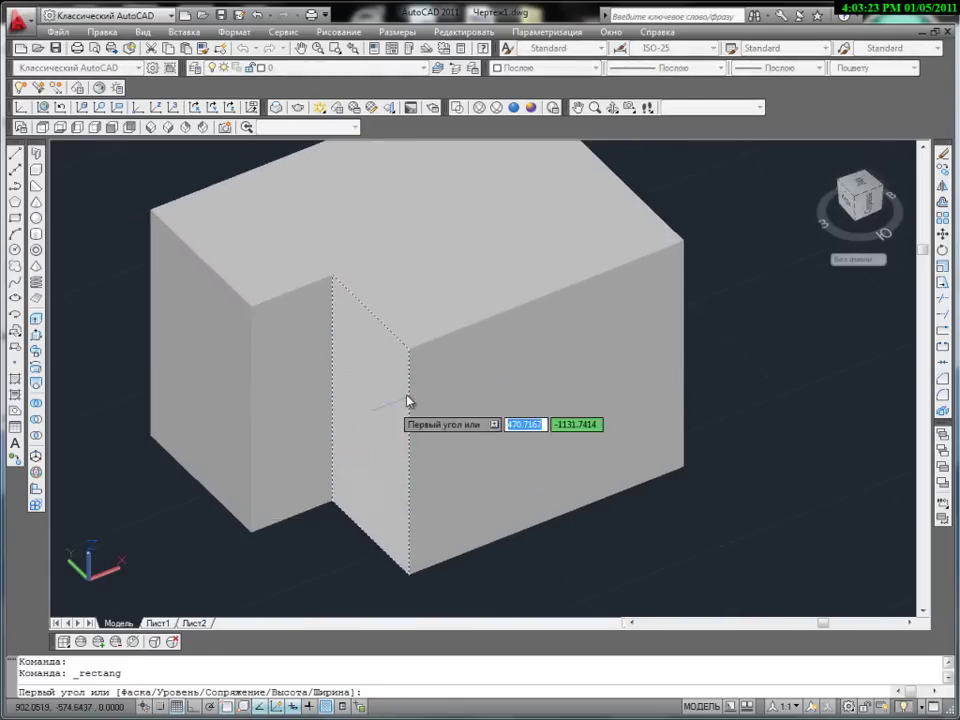
{"action": "scroll", "coordinate": [349, 470], "scroll_direction": "up", "scroll_amount": 2}
{"action": "left_click", "coordinate": [507, 372]}
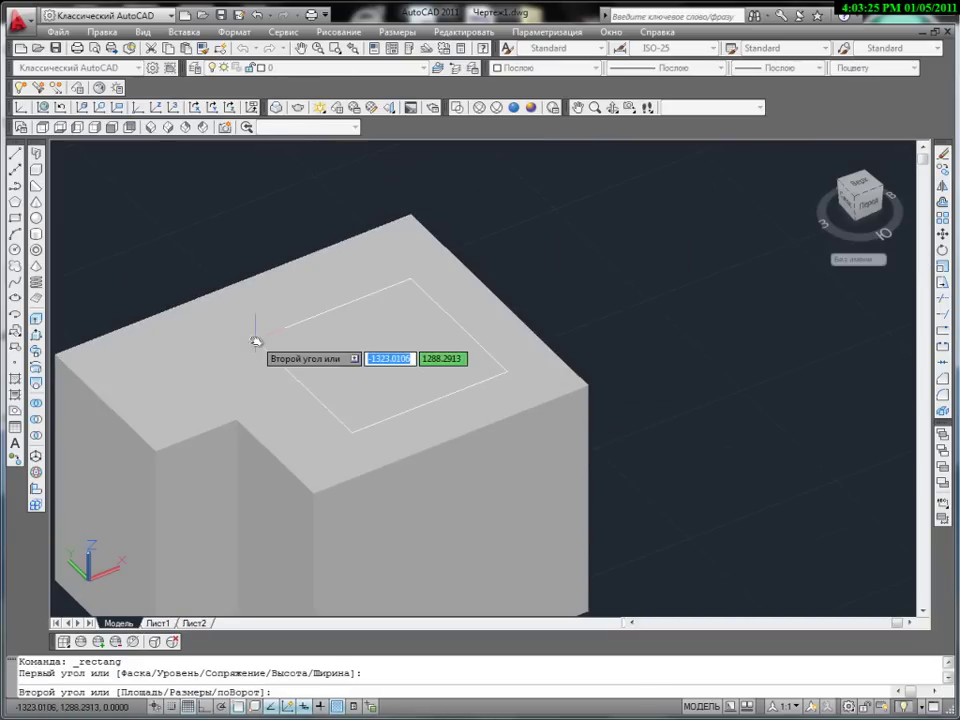
{"action": "left_click", "coordinate": [200, 316]}
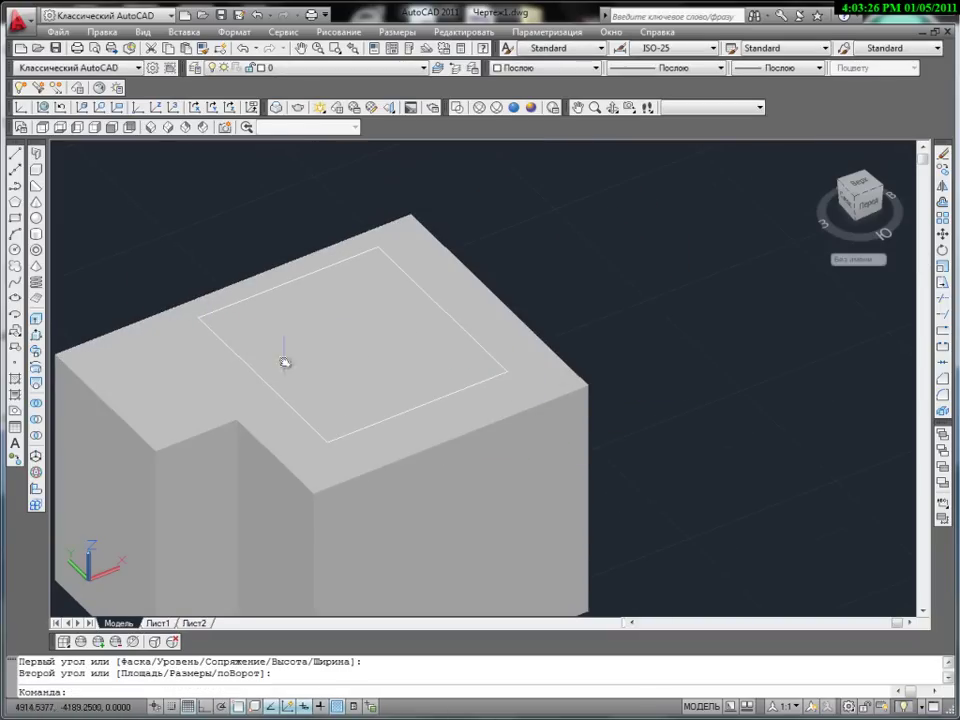
Press-pull the top-face rectangle downward to sink a recess into the block.
{"action": "left_click", "coordinate": [36, 335]}
{"action": "scroll", "coordinate": [310, 377], "scroll_direction": "down", "scroll_amount": 2}
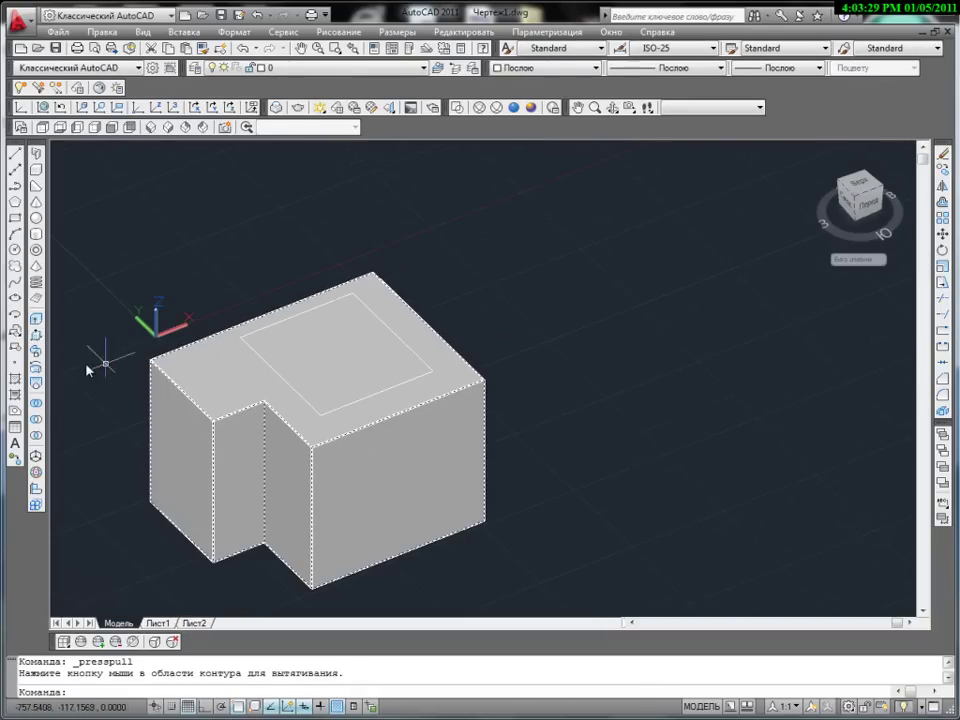
{"action": "left_click", "coordinate": [336, 343]}
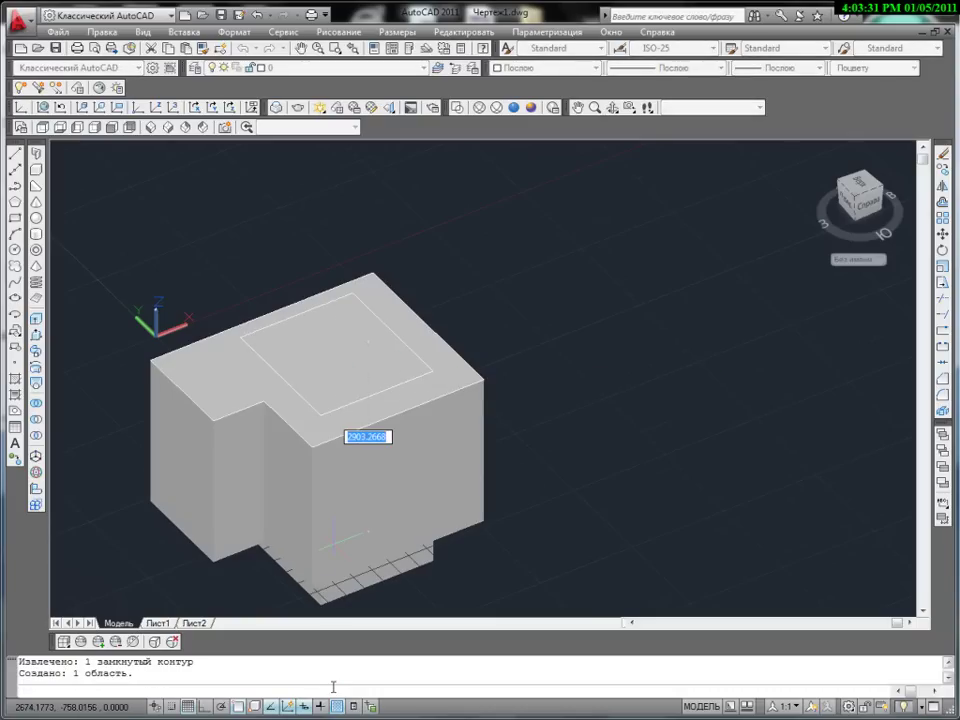
{"action": "left_click", "coordinate": [439, 589]}
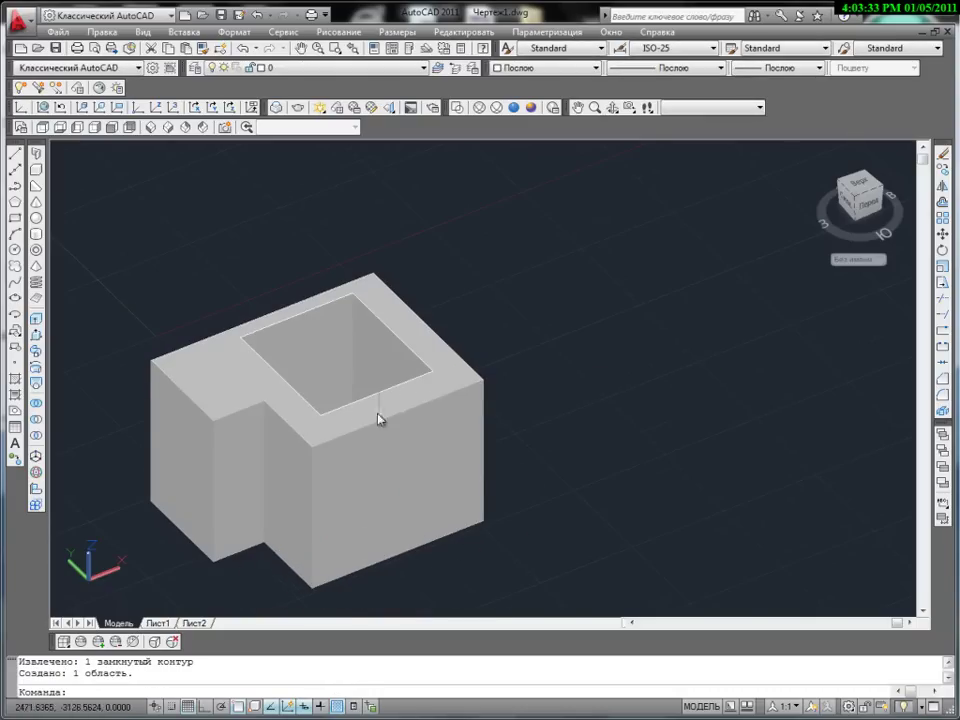
Draw a seven-point stepped line profile beside the block, then launch Revolve for it.
{"action": "mouse_move", "coordinate": [231, 336]}
{"action": "middle_mouse_down"}
{"action": "mouse_move", "coordinate": [193, 372]}
{"action": "mouse_move", "coordinate": [452, 452]}
{"action": "mouse_move", "coordinate": [591, 418]}
{"action": "mouse_move", "coordinate": [399, 457]}
{"action": "mouse_move", "coordinate": [161, 418]}
{"action": "middle_mouse_up"}
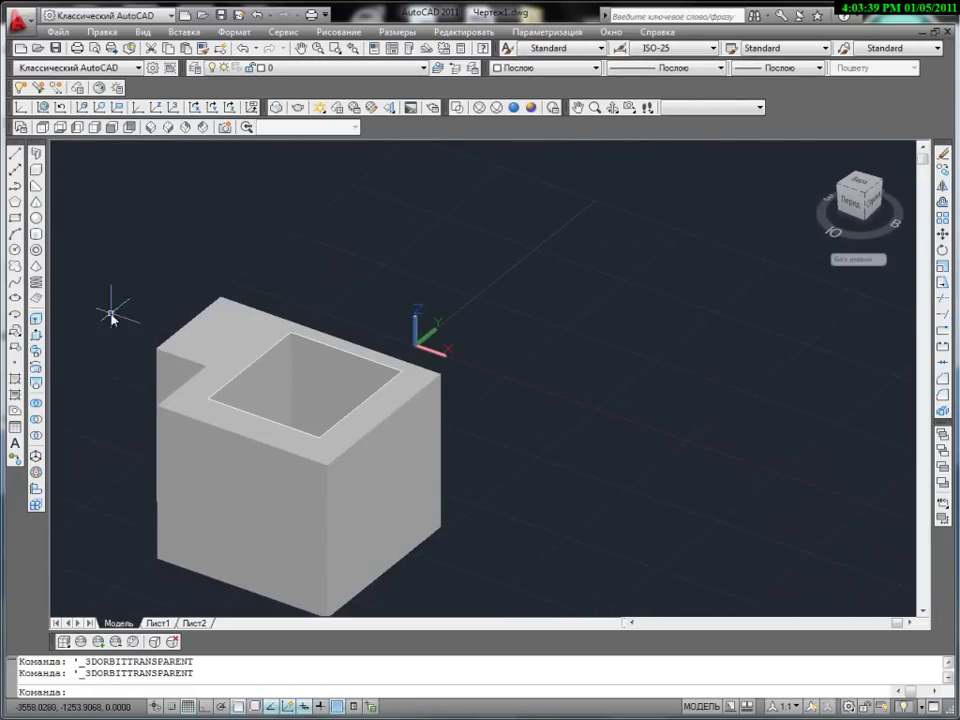
{"action": "middle_click_drag", "start_coordinate": [112, 317], "coordinate": [80, 295]}
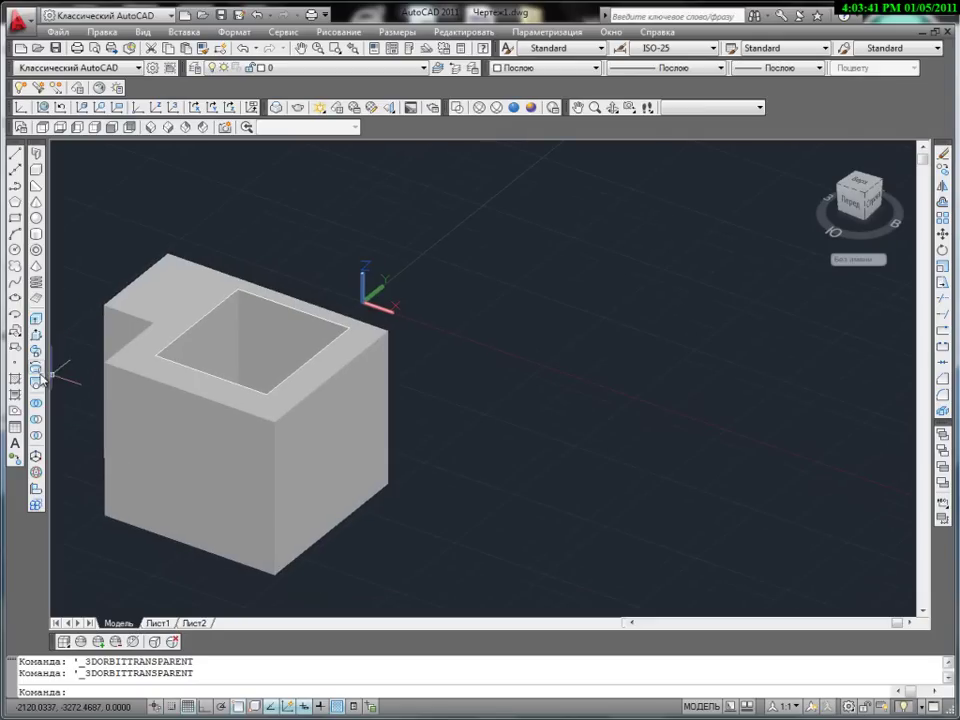
{"action": "left_click", "coordinate": [15, 153]}
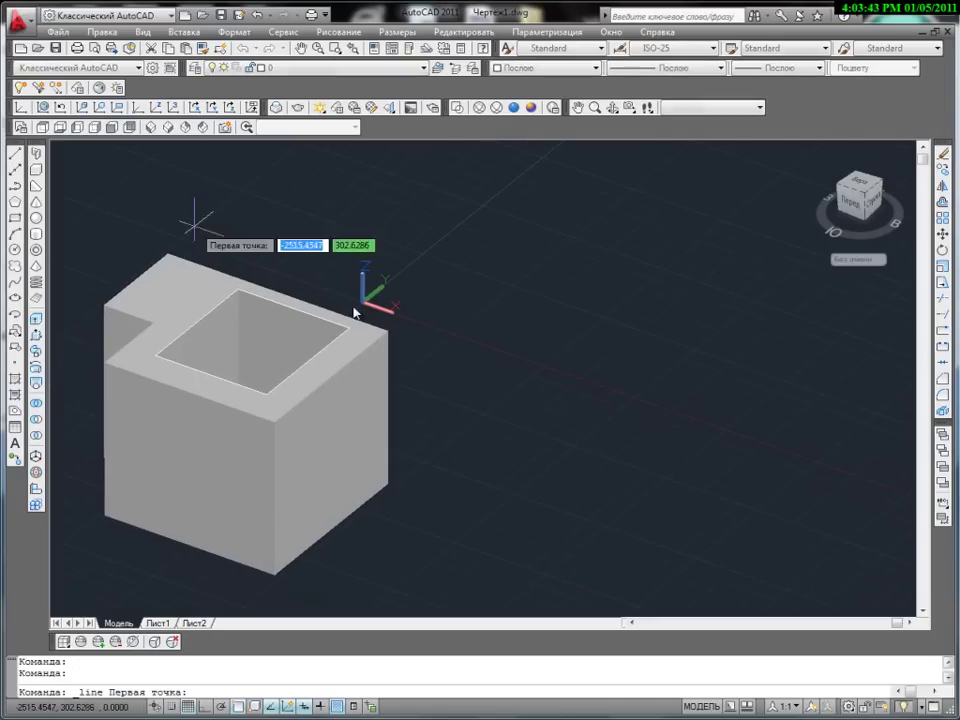
{"action": "mouse_move", "coordinate": [369, 433]}
{"action": "middle_mouse_down", "text": "shift"}
{"action": "mouse_move", "coordinate": [236, 414]}
{"action": "mouse_move", "coordinate": [75, 429]}
{"action": "mouse_move", "coordinate": [183, 439]}
{"action": "middle_mouse_up", "text": "shift"}
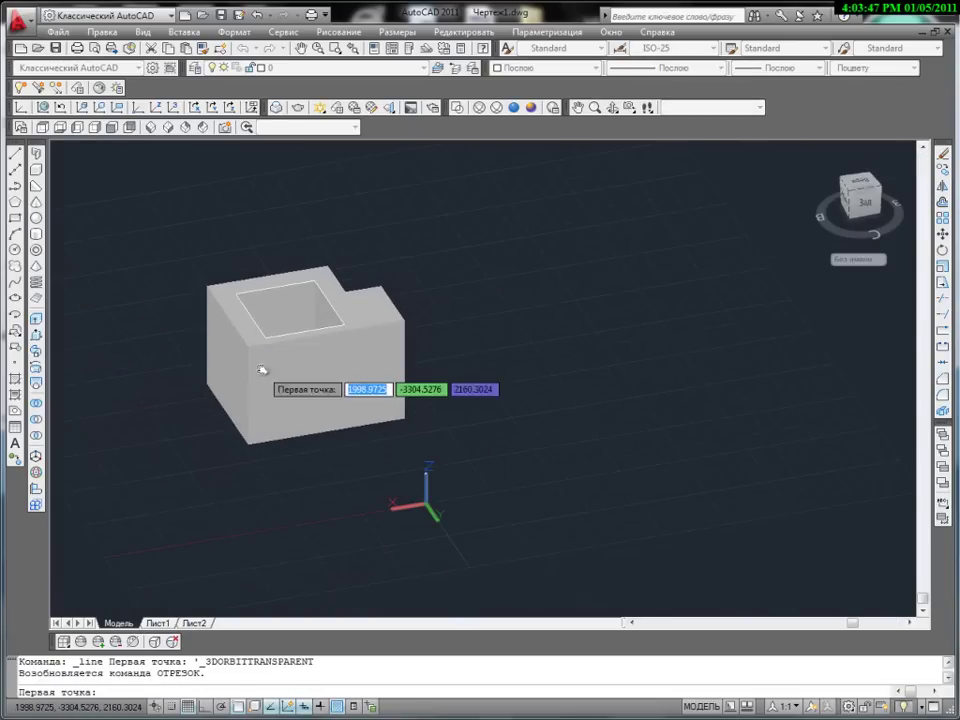
{"action": "left_click", "coordinate": [180, 357]}
{"action": "left_click", "coordinate": [181, 380]}
{"action": "left_click", "coordinate": [197, 382]}
{"action": "left_click", "coordinate": [206, 418]}
{"action": "left_click", "coordinate": [172, 418]}
{"action": "left_click", "coordinate": [145, 470]}
{"action": "left_click", "coordinate": [222, 472]}
{"action": "key", "text": "Return"}
{"action": "key", "text": "Return"}
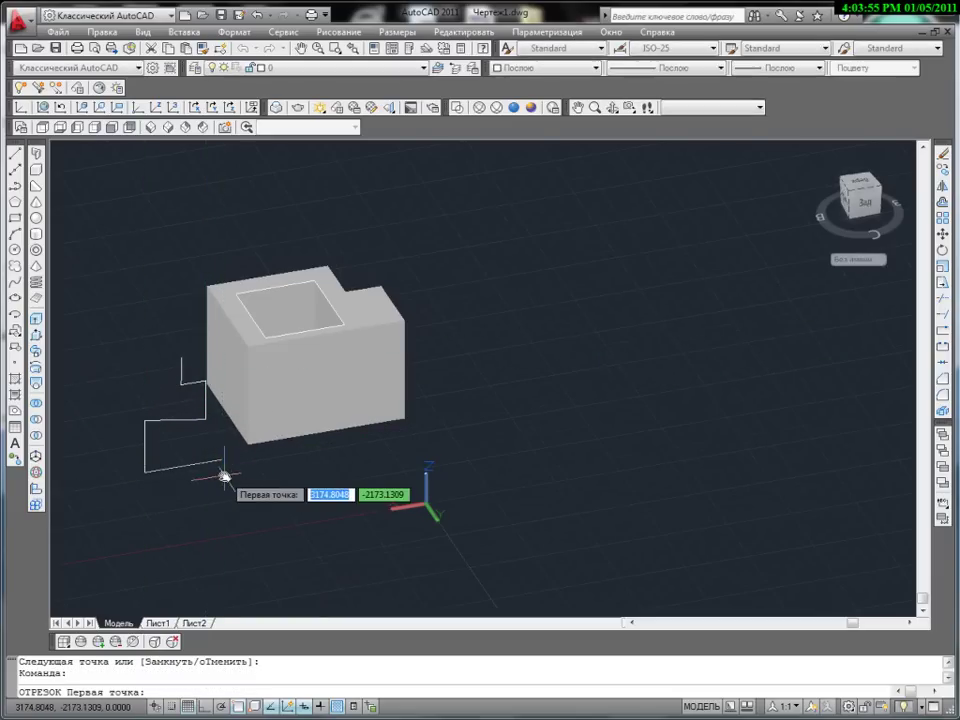
{"action": "mouse_move", "coordinate": [96, 480]}
{"action": "middle_mouse_down", "text": "shift"}
{"action": "mouse_move", "coordinate": [345, 510]}
{"action": "mouse_move", "coordinate": [171, 499]}
{"action": "middle_mouse_up", "text": "shift"}
{"action": "left_click", "coordinate": [40, 368]}
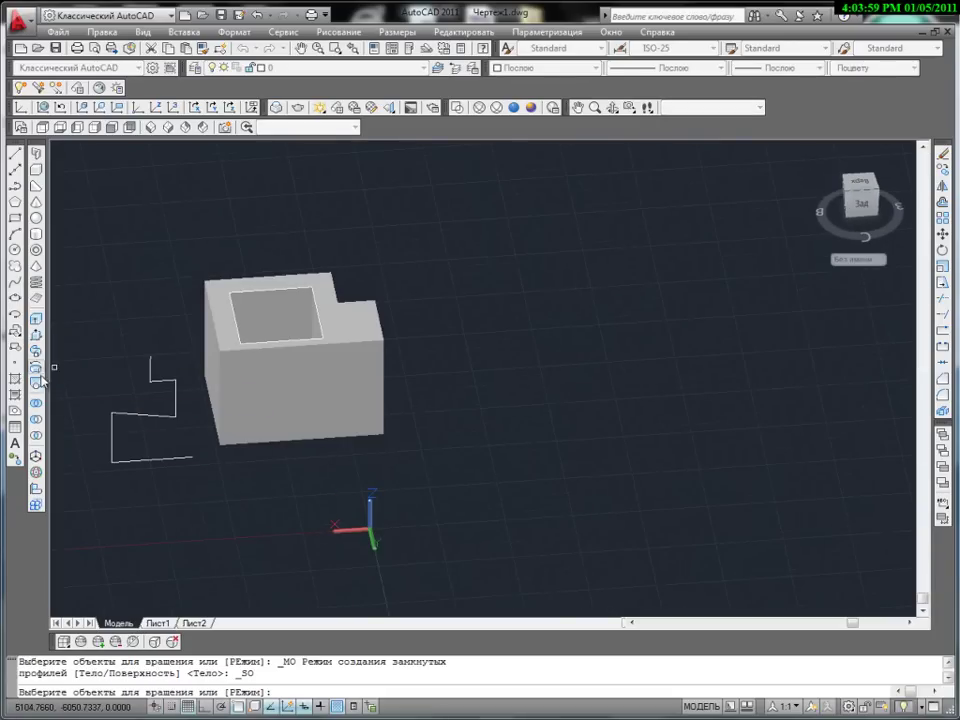
{"action": "left_click", "coordinate": [153, 380]}
{"action": "left_click", "coordinate": [153, 380]}
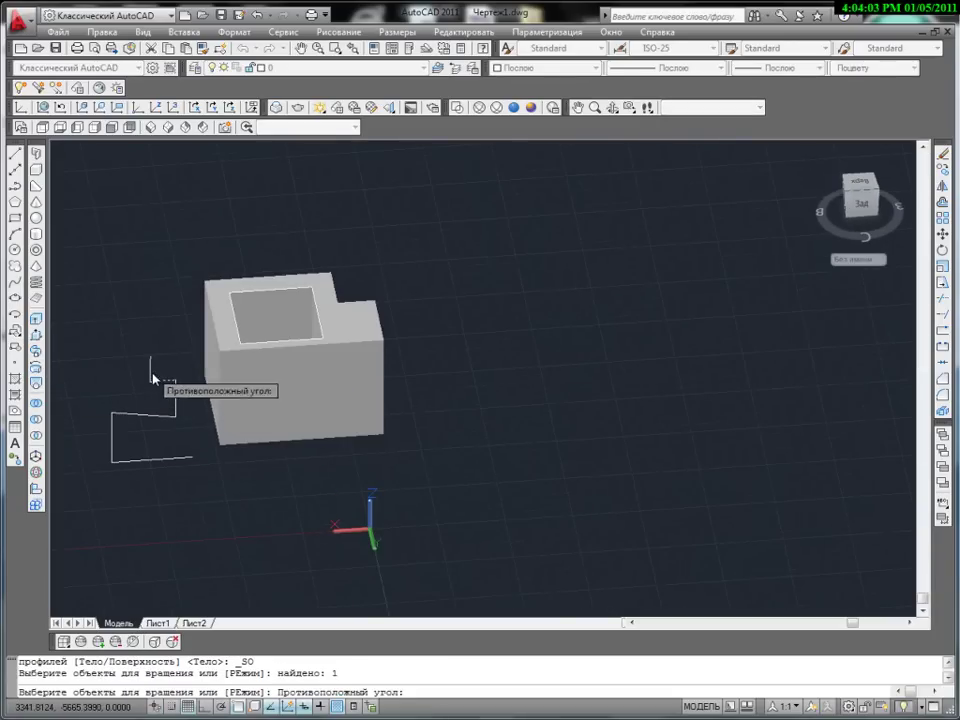
{"action": "double_click", "coordinate": [189, 487]}
{"action": "left_click", "coordinate": [90, 343]}
{"action": "key", "text": "Return"}
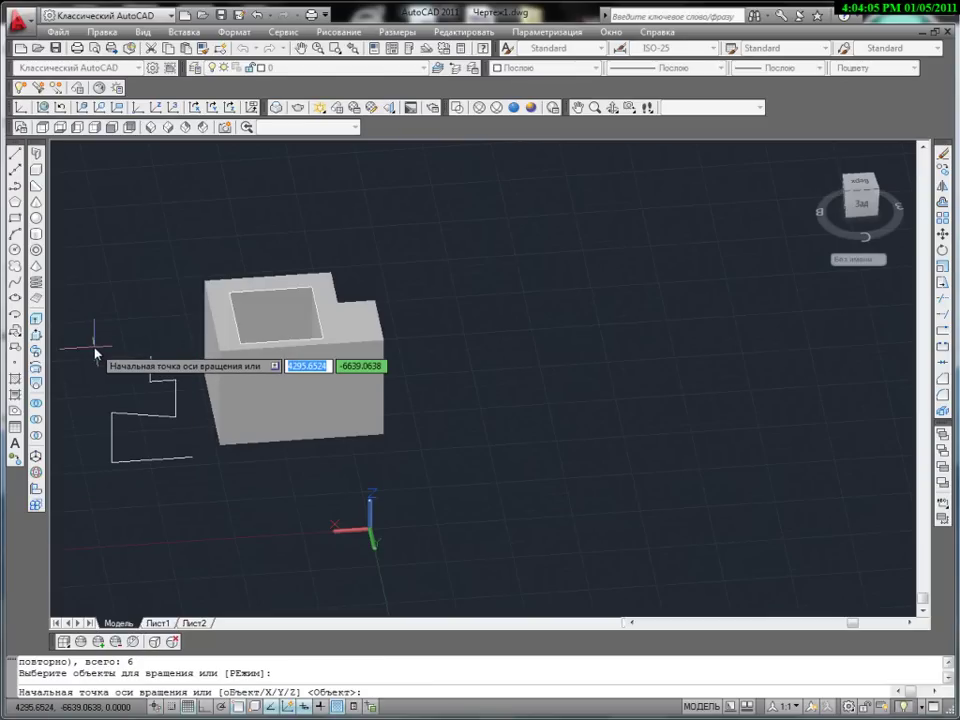
{"action": "left_click", "coordinate": [151, 361]}
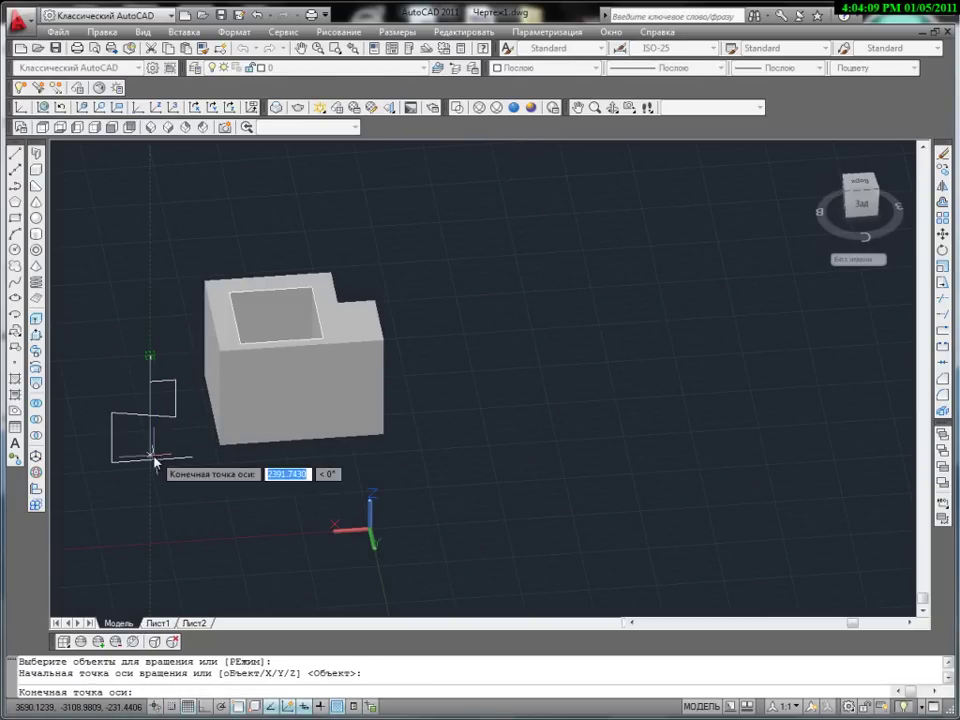
{"action": "left_click", "coordinate": [155, 460]}
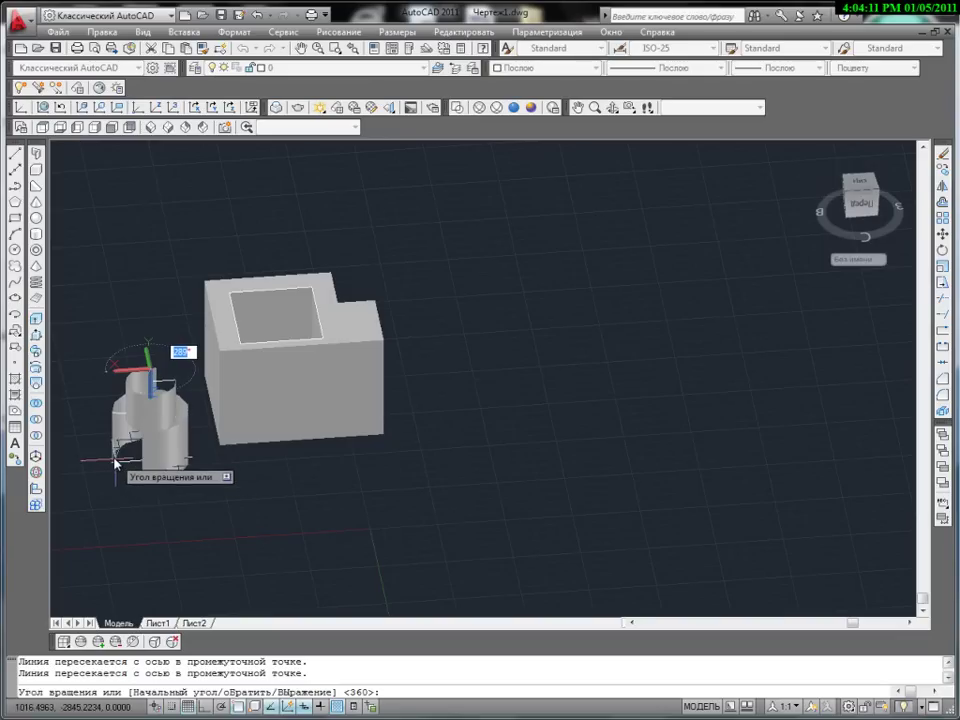
{"action": "key", "text": "Return"}
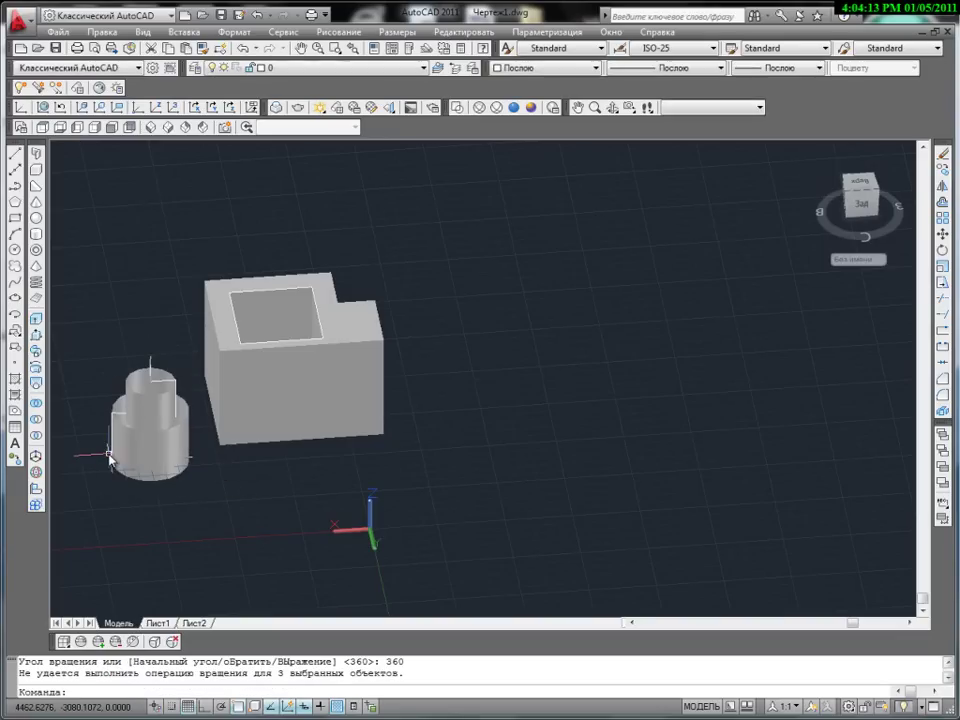
{"action": "middle_click_drag", "start_coordinate": [103, 459], "coordinate": [381, 477], "text": "shift"}
{"action": "scroll", "coordinate": [381, 477], "scroll_direction": "up", "scroll_amount": 5}
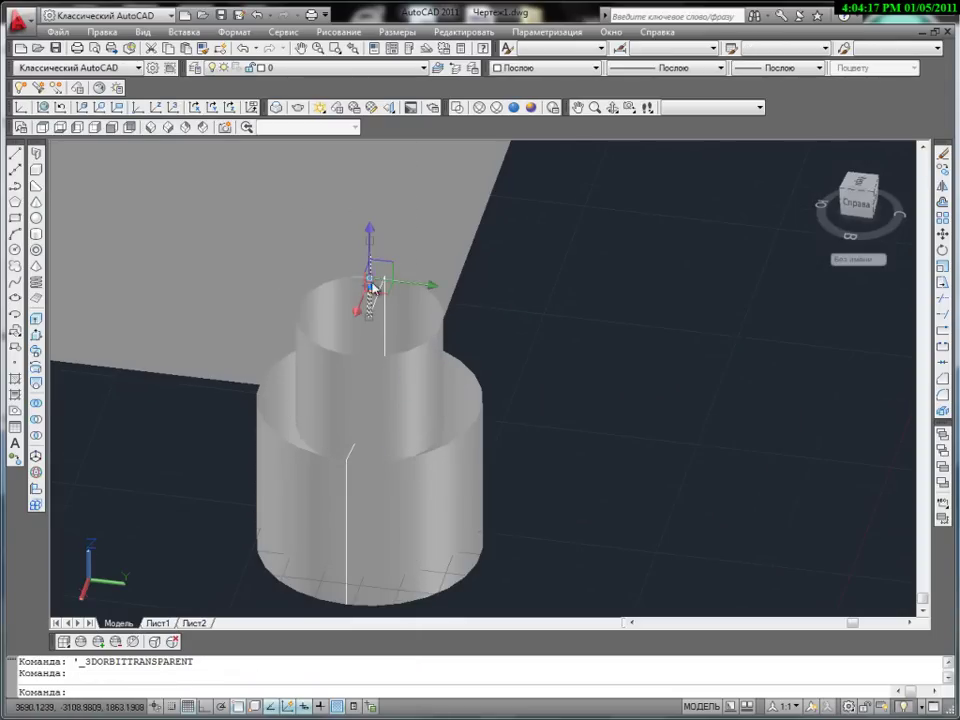
Erase the stray line atop the cylinders, select both cylinders, and orbit back out.
{"action": "key", "text": "Delete"}
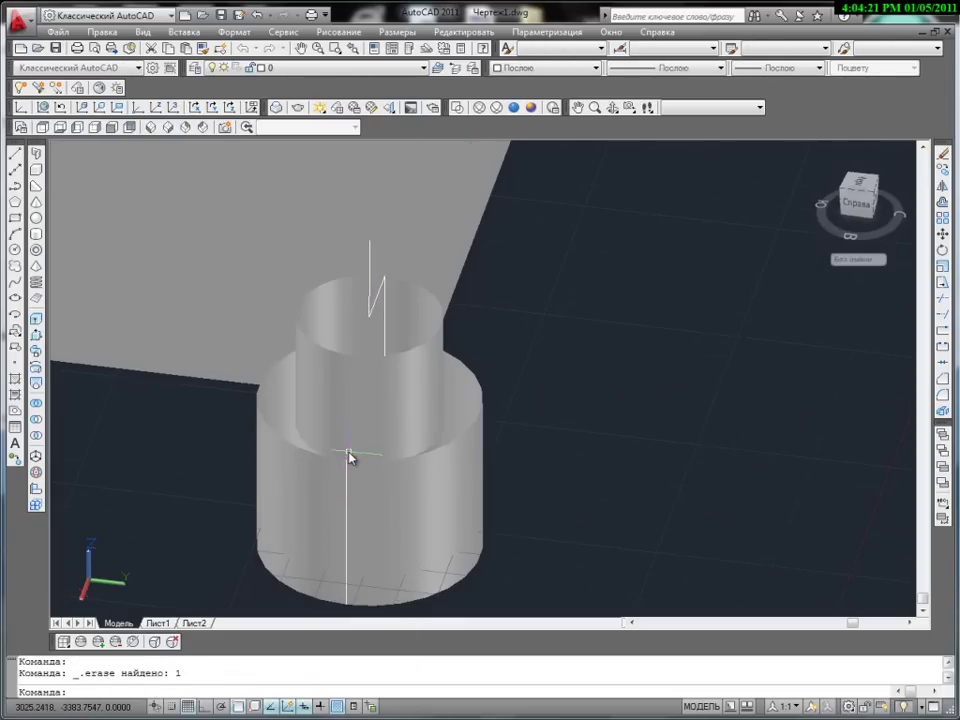
{"action": "key", "text": "Escape"}
{"action": "left_click", "coordinate": [399, 432]}
{"action": "left_click", "coordinate": [408, 466]}
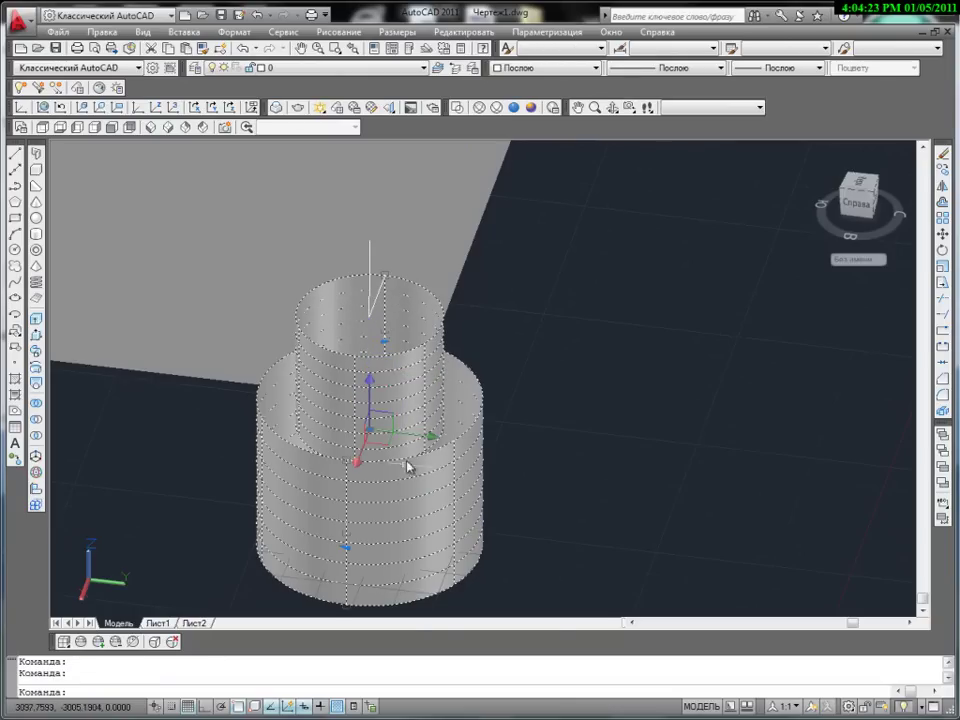
{"action": "right_click", "coordinate": [365, 373], "text": "shift"}
{"action": "key", "text": "Escape"}
{"action": "mouse_move", "coordinate": [503, 392]}
{"action": "middle_mouse_down", "text": "shift"}
{"action": "mouse_move", "coordinate": [293, 413]}
{"action": "mouse_move", "coordinate": [303, 418]}
{"action": "middle_mouse_up", "text": "shift"}
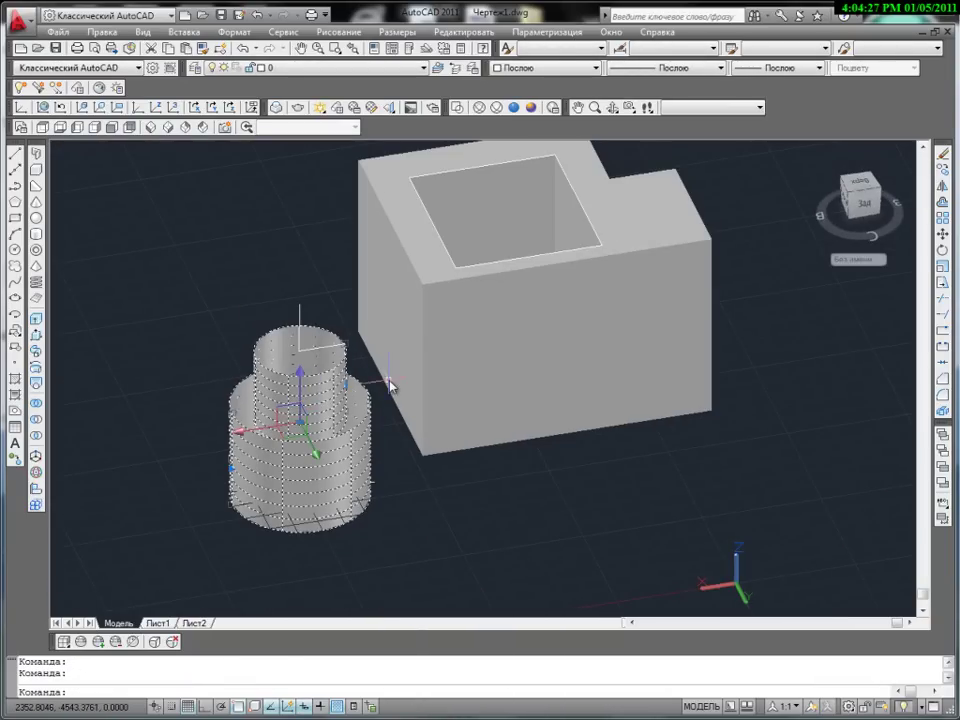
Move the two cylinders up against the side of the box.
{"action": "left_click_drag", "start_coordinate": [320, 404], "coordinate": [388, 363]}
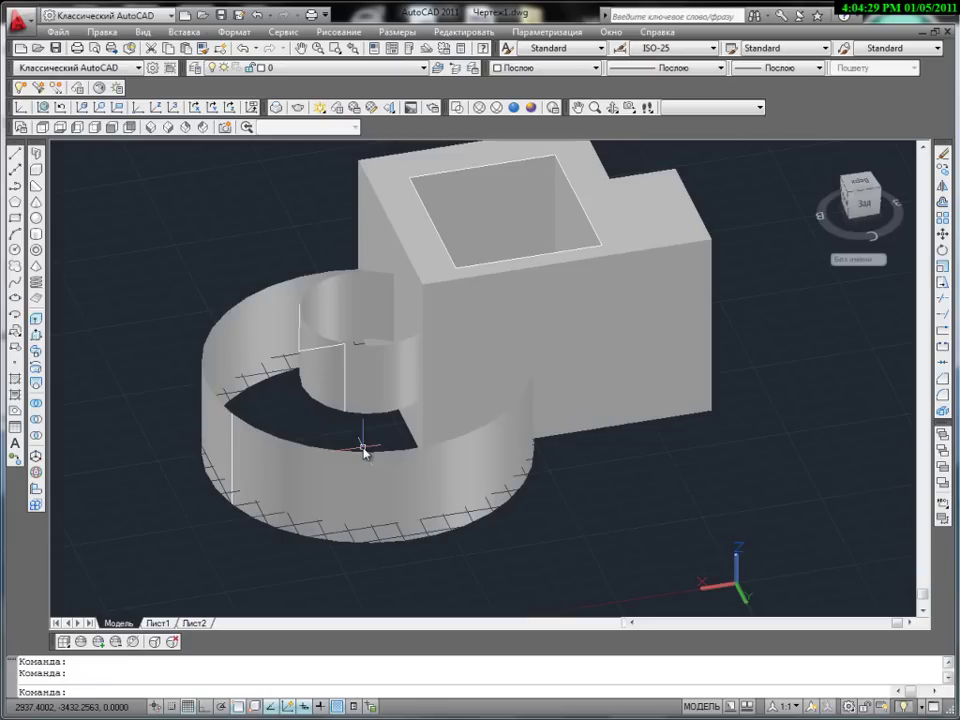
{"action": "key", "text": "ctrl+z"}
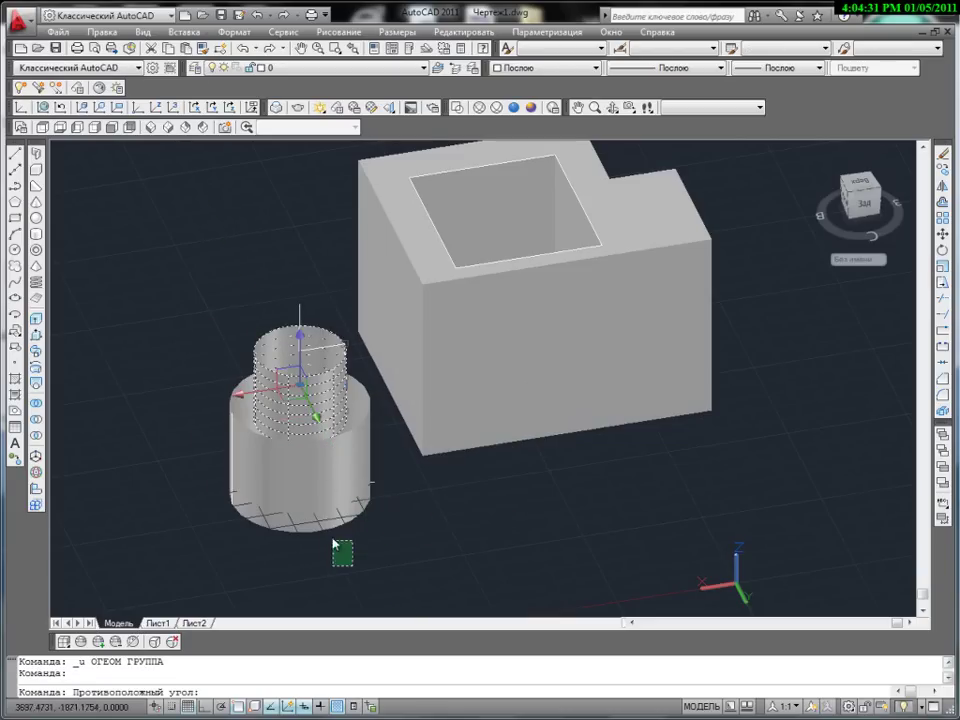
{"action": "left_click", "coordinate": [282, 378]}
{"action": "left_click", "coordinate": [285, 316]}
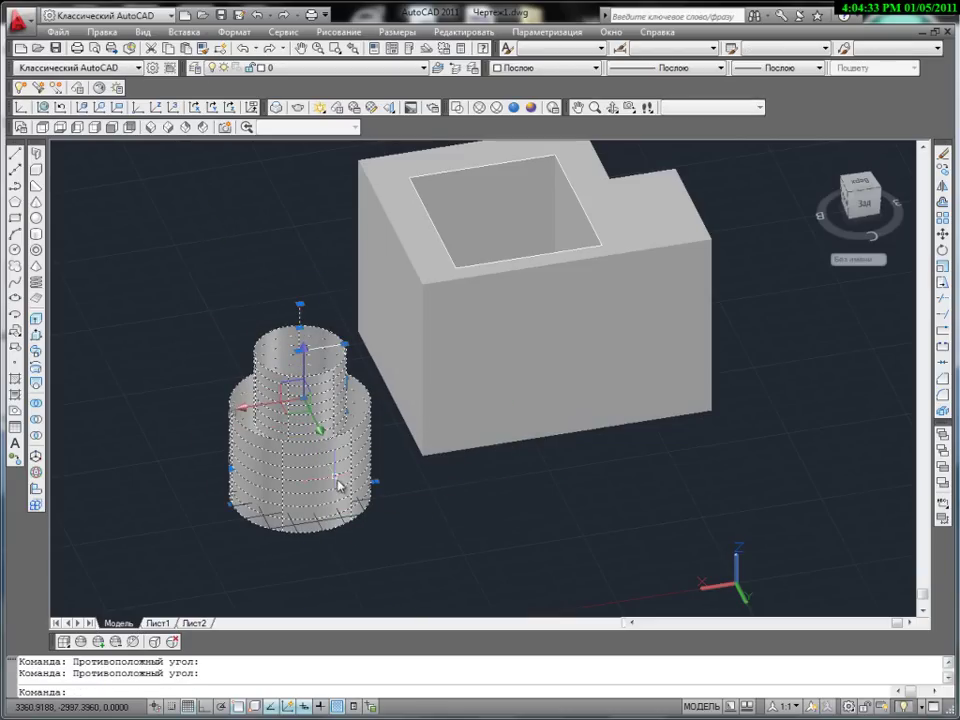
{"action": "left_click_drag", "start_coordinate": [355, 398], "coordinate": [392, 378]}
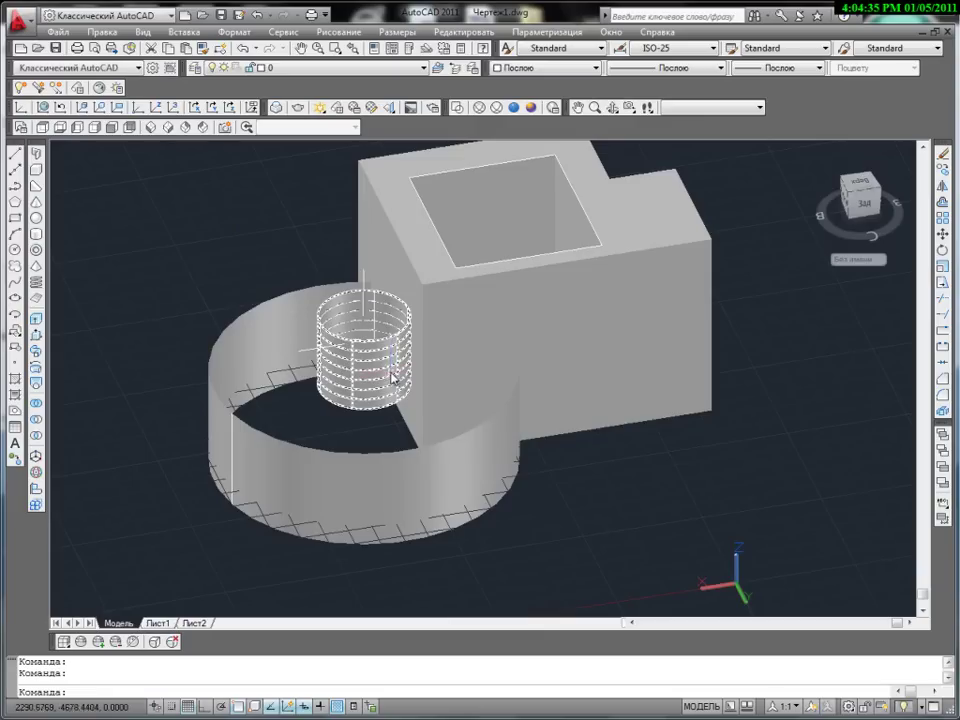
Switch to the Realistic visual style and erase another stray line.
{"action": "mouse_move", "coordinate": [368, 514]}
{"action": "middle_mouse_down", "text": "shift"}
{"action": "mouse_move", "coordinate": [514, 514]}
{"action": "mouse_move", "coordinate": [594, 482]}
{"action": "mouse_move", "coordinate": [627, 511]}
{"action": "mouse_move", "coordinate": [701, 519]}
{"action": "mouse_move", "coordinate": [588, 378]}
{"action": "middle_mouse_up", "text": "shift"}
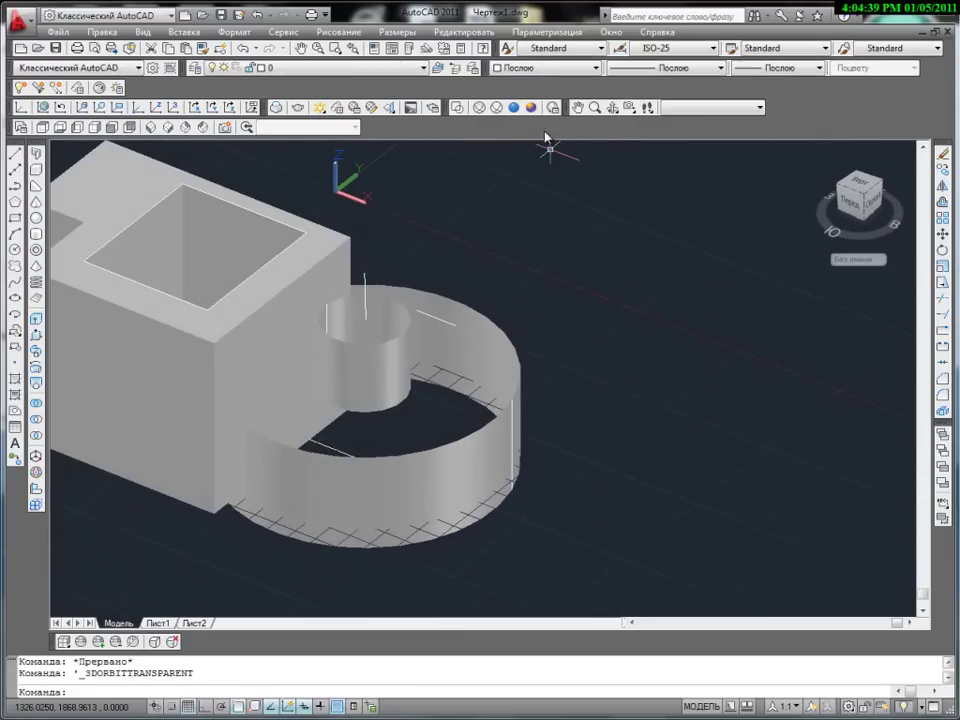
{"action": "left_click", "coordinate": [513, 107]}
{"action": "left_click", "coordinate": [530, 107]}
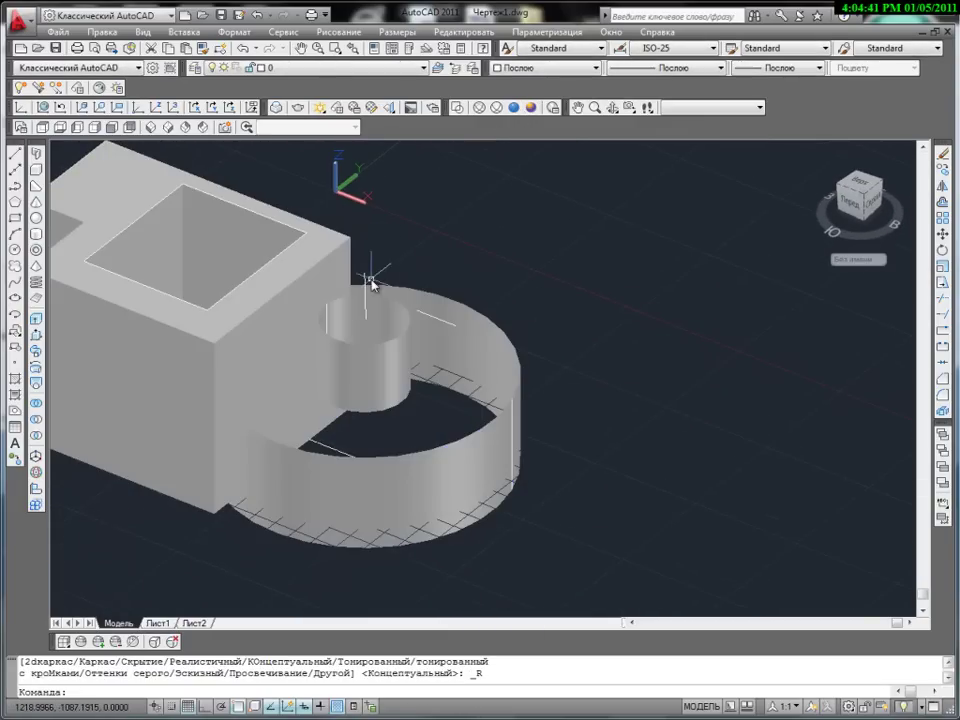
{"action": "key", "text": "Delete"}
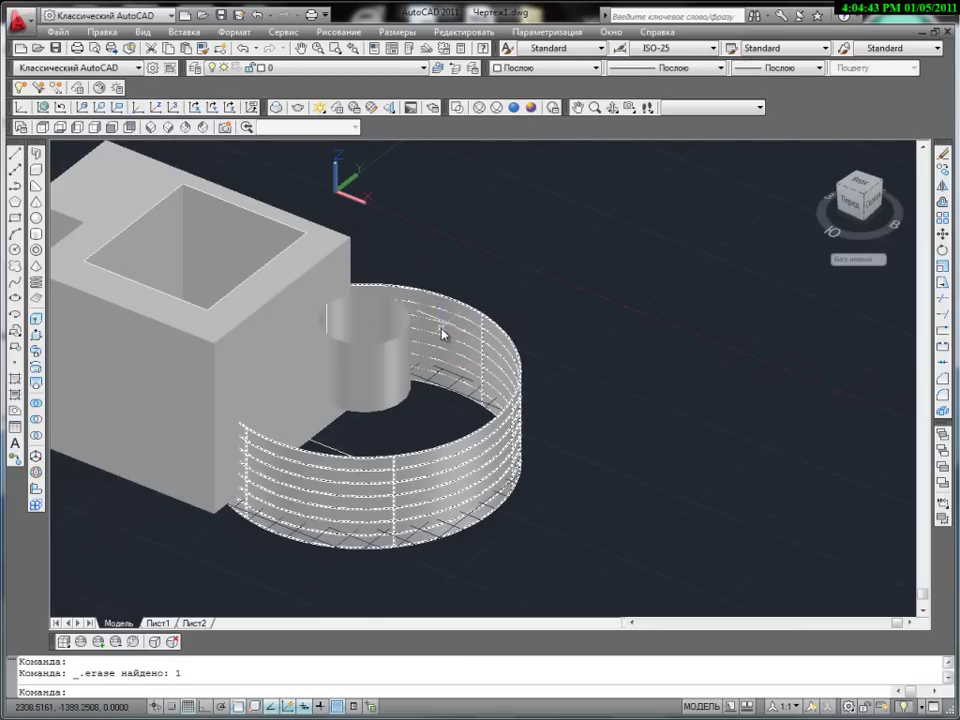
{"action": "left_click", "coordinate": [440, 318]}
Erase the last stray line and orbit around to inspect the block, ring and cylinder.
{"action": "key", "text": "Escape"}
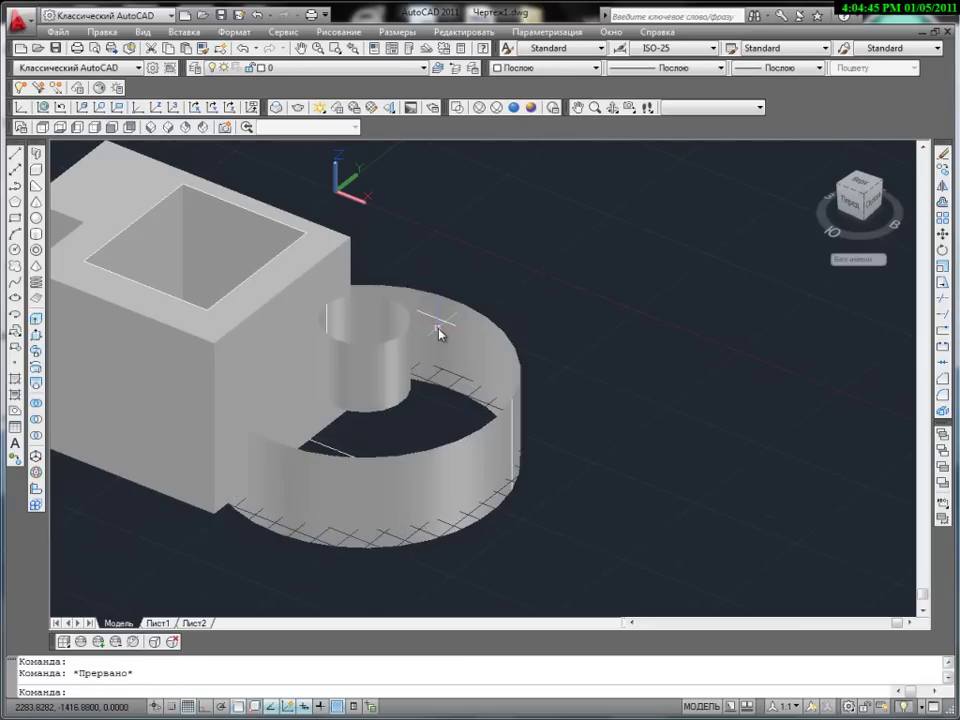
{"action": "key", "text": "Delete"}
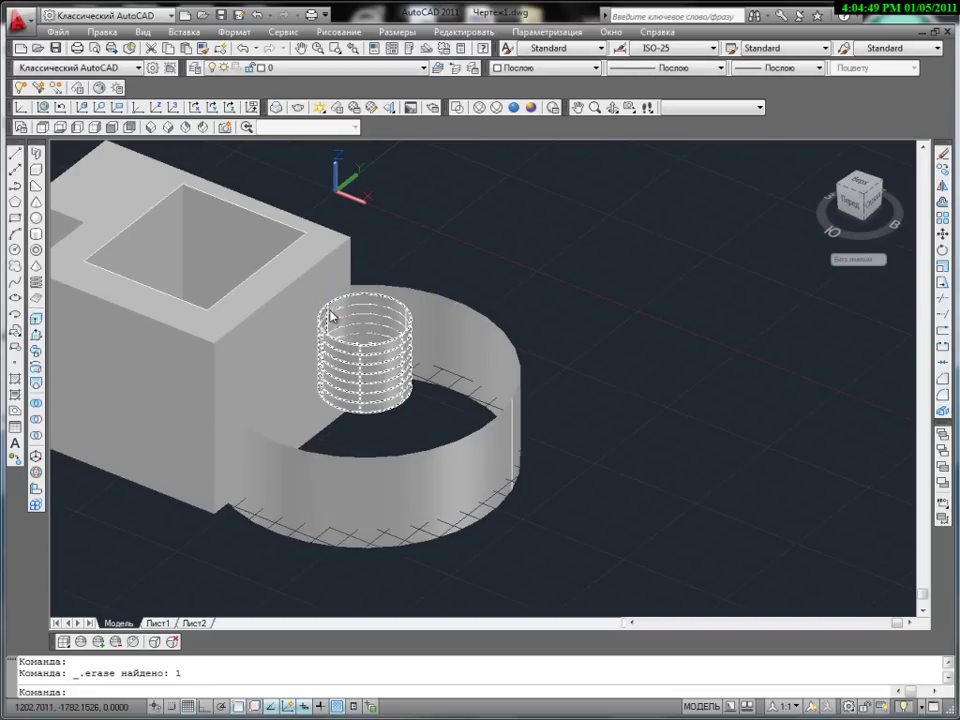
{"action": "middle_click_drag", "start_coordinate": [499, 392], "coordinate": [278, 392], "text": "shift"}
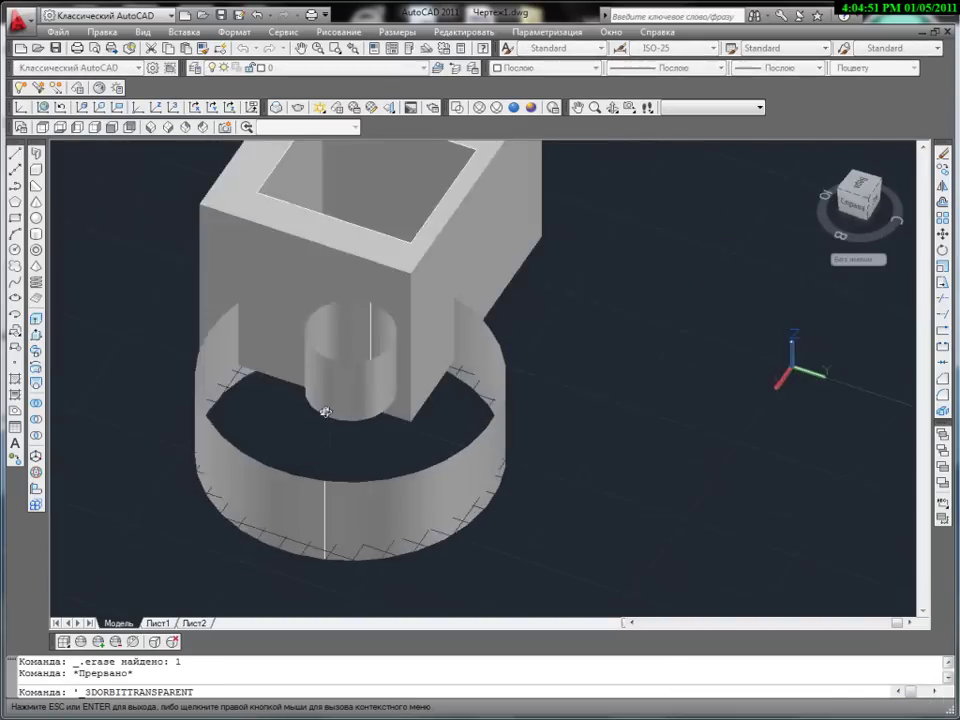
{"action": "mouse_move", "coordinate": [437, 395]}
{"action": "middle_mouse_down", "text": "shift"}
{"action": "mouse_move", "coordinate": [433, 450]}
{"action": "mouse_move", "coordinate": [388, 476]}
{"action": "mouse_move", "coordinate": [342, 482]}
{"action": "middle_mouse_up", "text": "shift"}
{"action": "mouse_move", "coordinate": [424, 440]}
{"action": "middle_mouse_down", "text": "shift"}
{"action": "mouse_move", "coordinate": [424, 326]}
{"action": "mouse_move", "coordinate": [392, 317]}
{"action": "mouse_move", "coordinate": [439, 381]}
{"action": "mouse_move", "coordinate": [471, 285]}
{"action": "mouse_move", "coordinate": [401, 306]}
{"action": "middle_mouse_up", "text": "shift"}
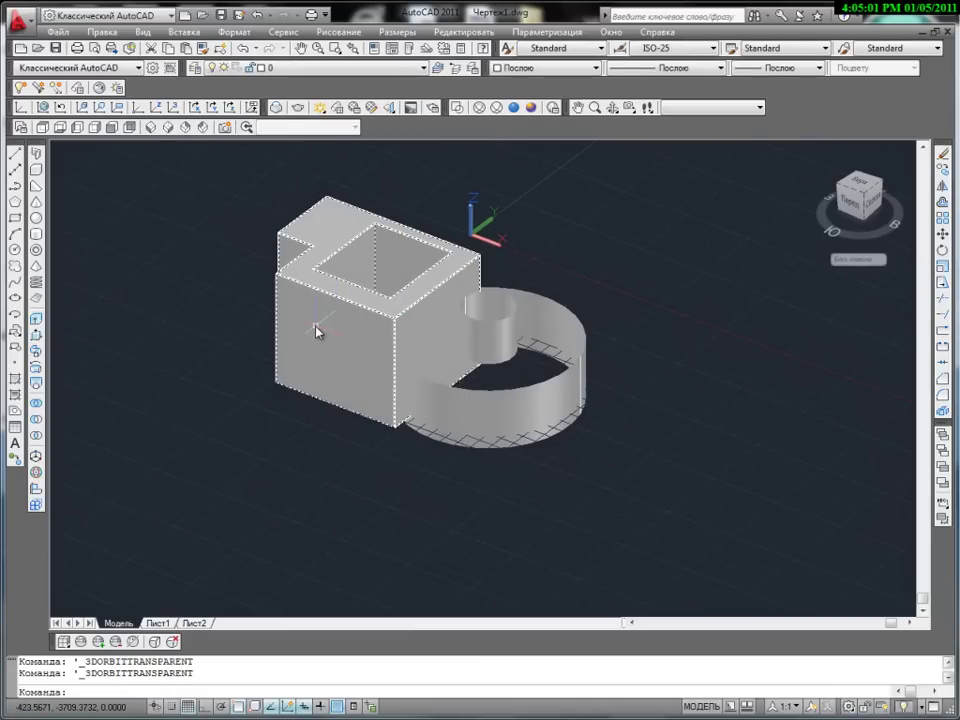
{"action": "mouse_move", "coordinate": [330, 382]}
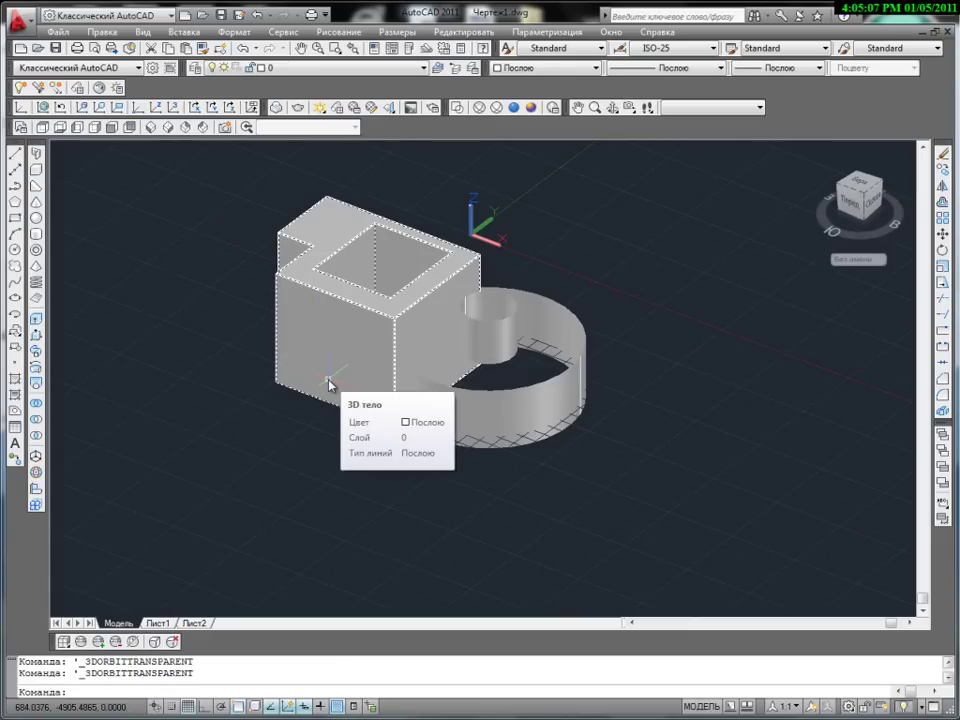
{"action": "mouse_move", "coordinate": [296, 386]}
{"action": "middle_mouse_down", "text": "shift"}
{"action": "mouse_move", "coordinate": [317, 375]}
{"action": "mouse_move", "coordinate": [450, 390]}
{"action": "mouse_move", "coordinate": [328, 381]}
{"action": "mouse_move", "coordinate": [306, 364]}
{"action": "mouse_move", "coordinate": [317, 377]}
{"action": "mouse_move", "coordinate": [380, 311]}
{"action": "mouse_move", "coordinate": [385, 332]}
{"action": "middle_mouse_up", "text": "shift"}
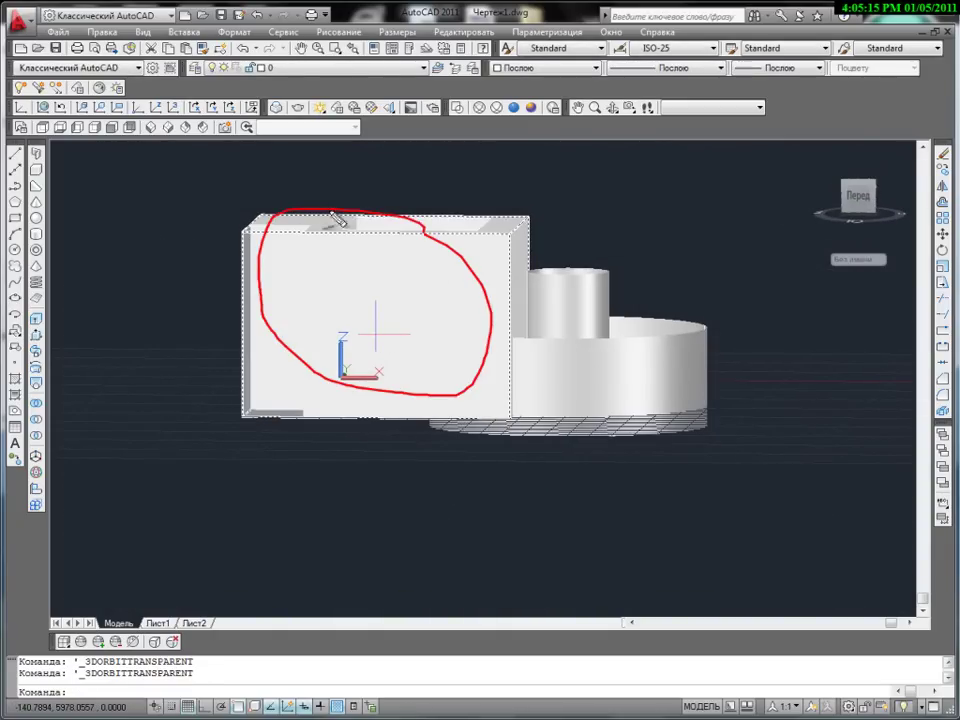
{"action": "mouse_move", "coordinate": [383, 299]}
{"action": "middle_mouse_down", "text": "shift"}
{"action": "mouse_move", "coordinate": [460, 360]}
{"action": "mouse_move", "coordinate": [364, 413]}
{"action": "mouse_move", "coordinate": [365, 422]}
{"action": "middle_mouse_up", "text": "shift"}
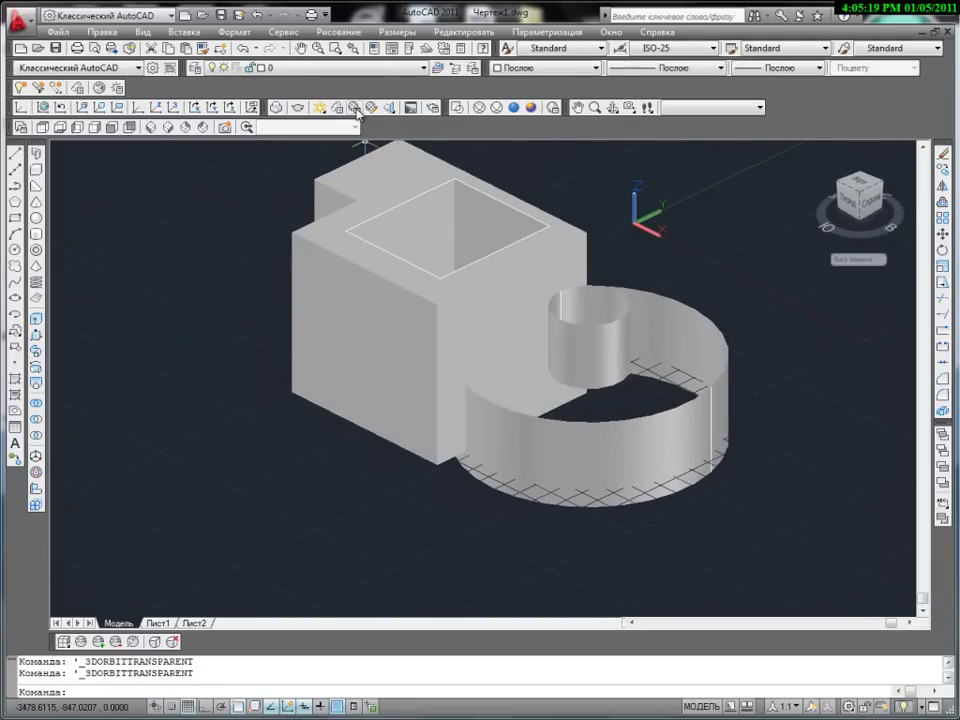
Open the Materials Browser and look through the Мои материалы library.
{"action": "left_click", "coordinate": [355, 108]}
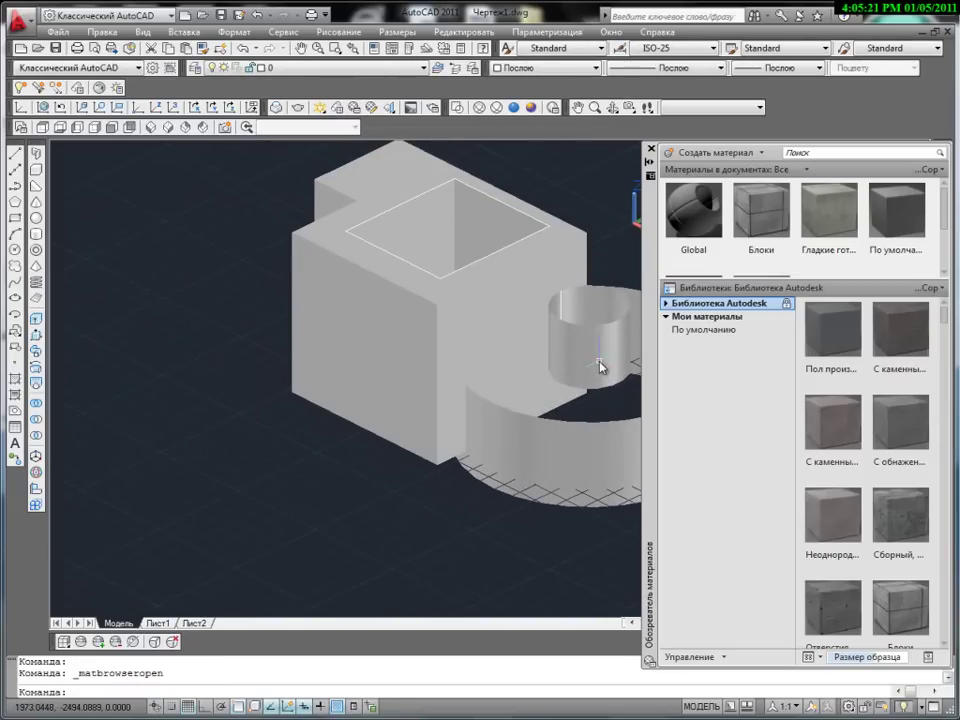
{"action": "left_click", "coordinate": [560, 430]}
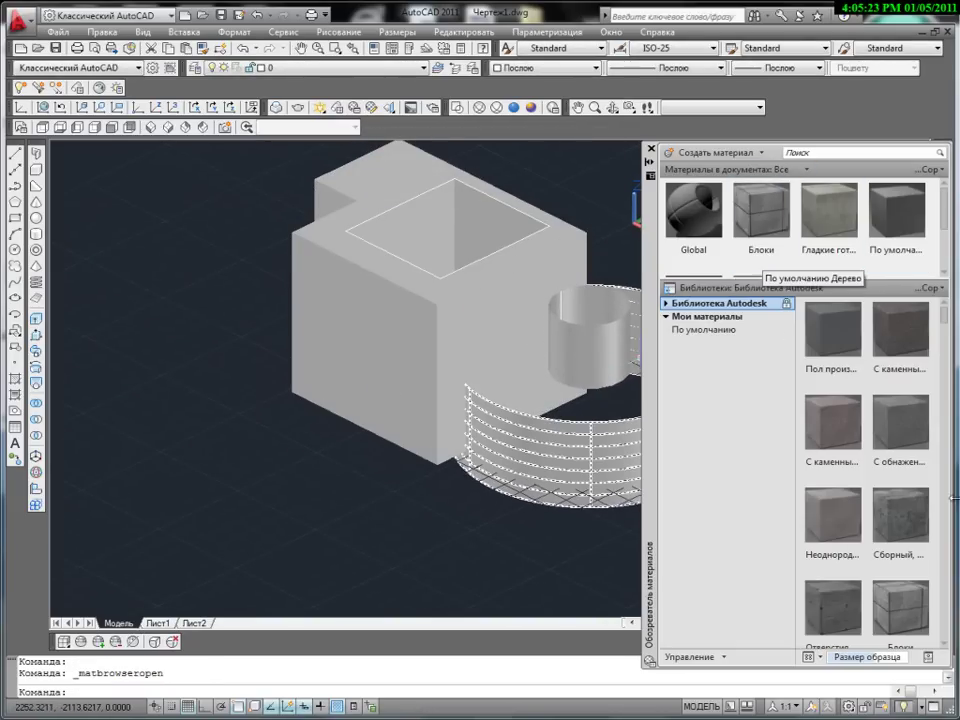
{"action": "left_click", "coordinate": [668, 318]}
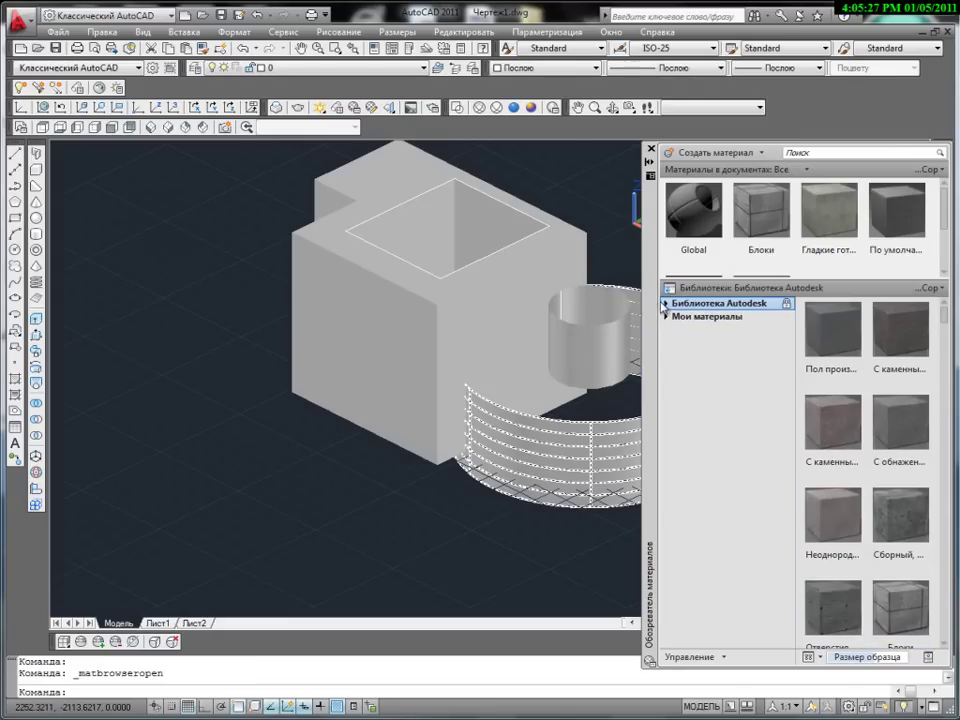
{"action": "left_click", "coordinate": [797, 212]}
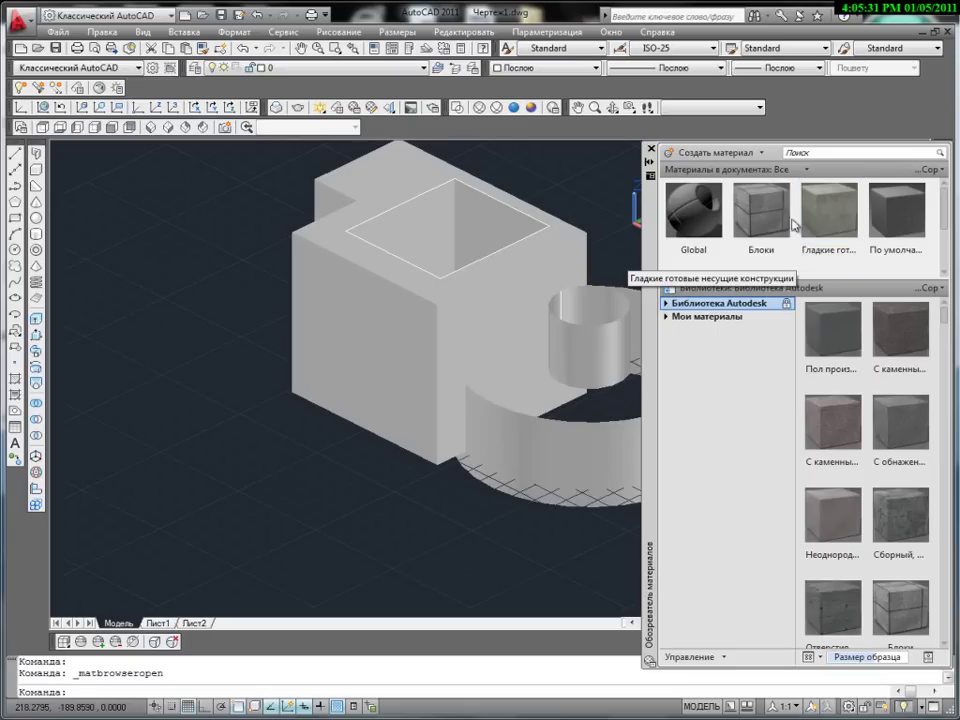
Delete the Блоки, Гладкие готовые несущие конструкции, default and С каменным заполнителем 1 materials.
{"action": "right_click", "coordinate": [775, 229]}
{"action": "left_click", "coordinate": [786, 296]}
{"action": "right_click", "coordinate": [784, 214]}
{"action": "left_click", "coordinate": [790, 281]}
{"action": "right_click", "coordinate": [781, 222]}
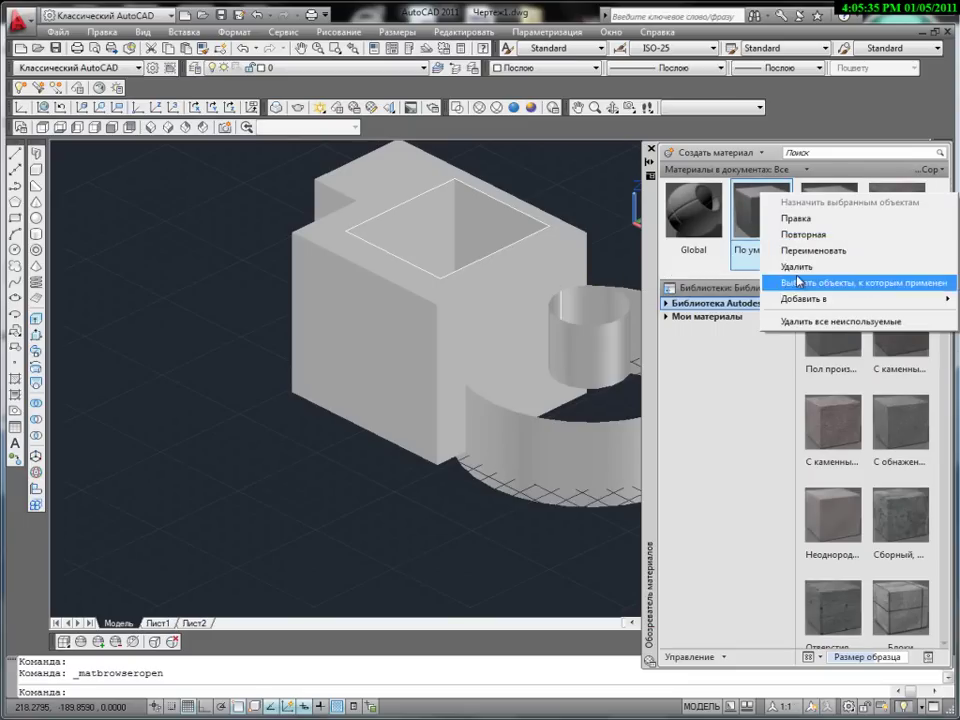
{"action": "left_click", "coordinate": [800, 321]}
{"action": "right_click", "coordinate": [781, 218]}
{"action": "left_click", "coordinate": [797, 303]}
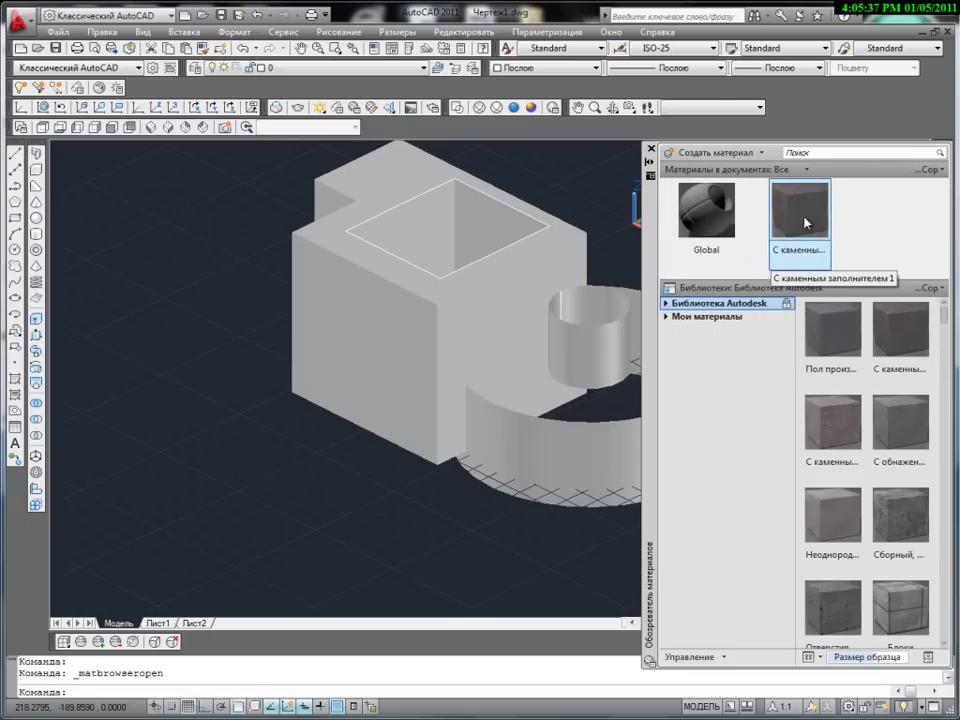
{"action": "right_click", "coordinate": [806, 232]}
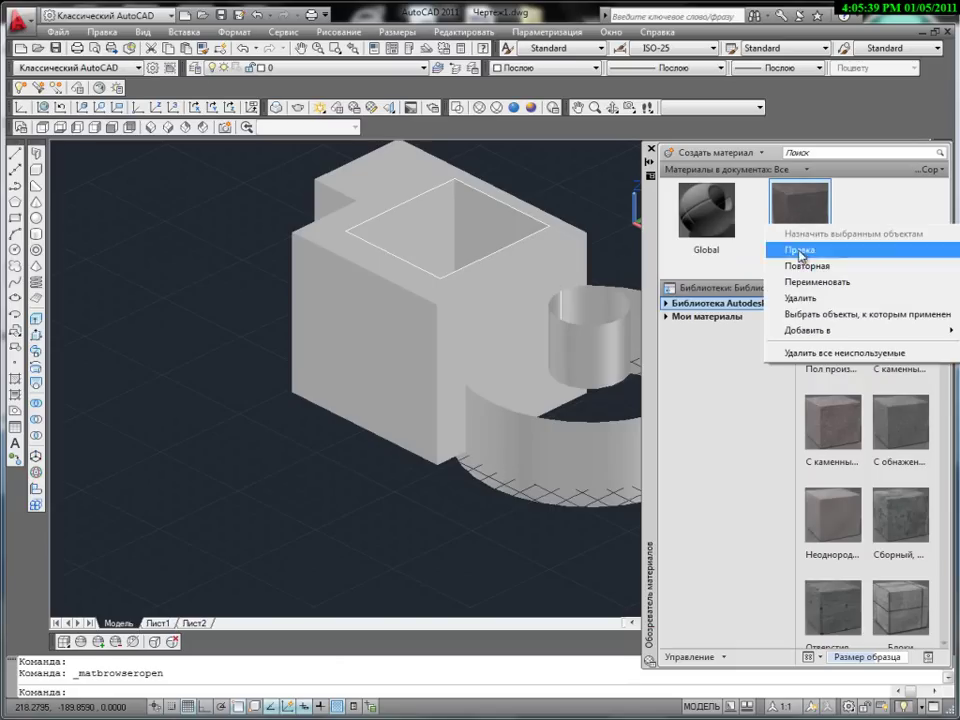
{"action": "left_click", "coordinate": [800, 296]}
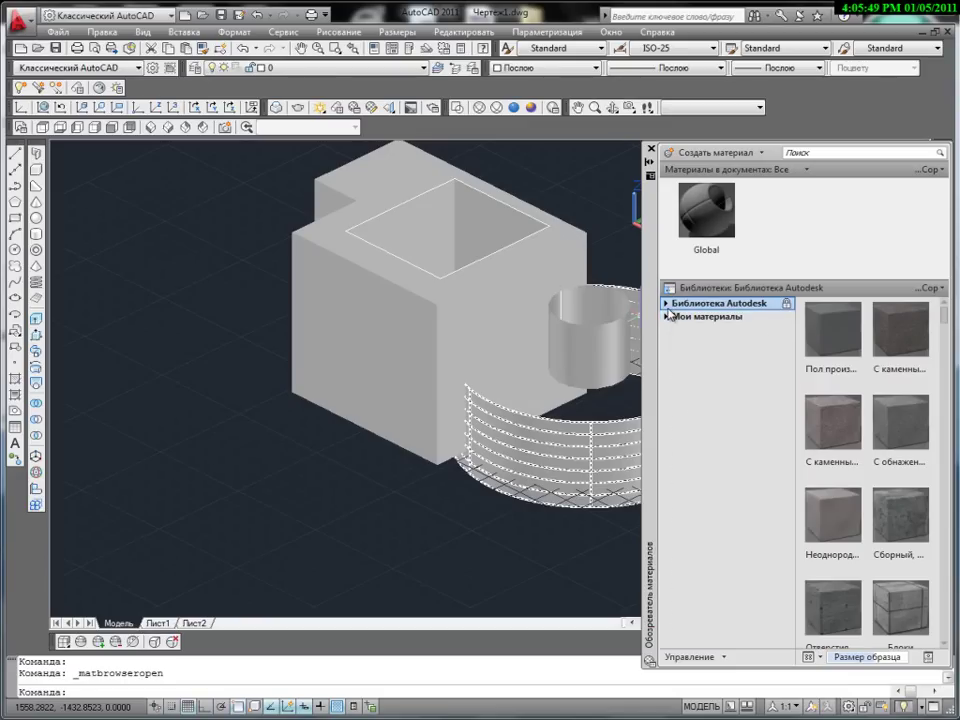
Show the Autodesk Library's Кладка - кирпич brick materials with a wider, scrolled swatch list.
{"action": "left_click", "coordinate": [690, 304]}
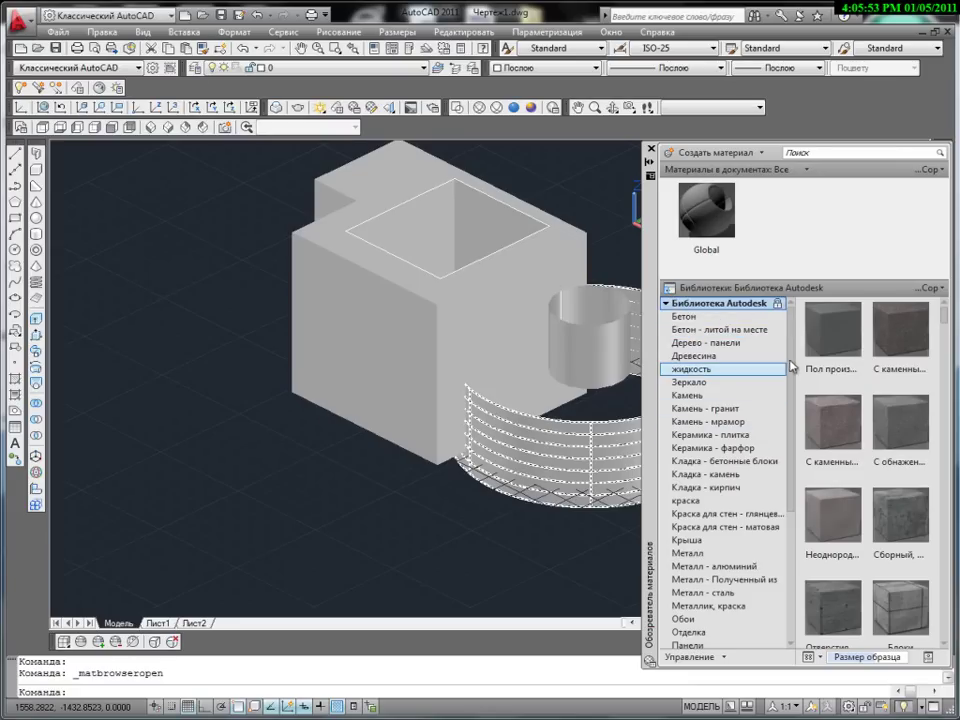
{"action": "mouse_move", "coordinate": [795, 358]}
{"action": "left_mouse_down"}
{"action": "mouse_move", "coordinate": [786, 451]}
{"action": "mouse_move", "coordinate": [796, 356]}
{"action": "left_mouse_up"}
{"action": "left_click", "coordinate": [740, 488]}
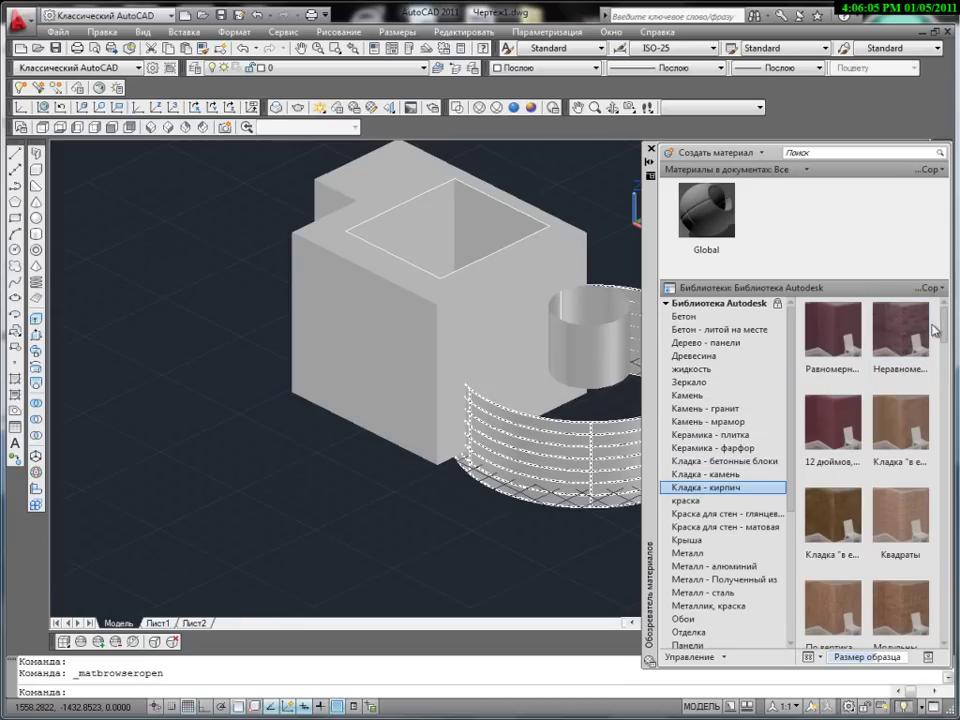
{"action": "scroll", "coordinate": [900, 335], "scroll_direction": "down", "scroll_amount": 1}
{"action": "scroll", "coordinate": [820, 350], "scroll_direction": "up", "scroll_amount": 1}
{"action": "left_click_drag", "start_coordinate": [789, 354], "coordinate": [763, 354]}
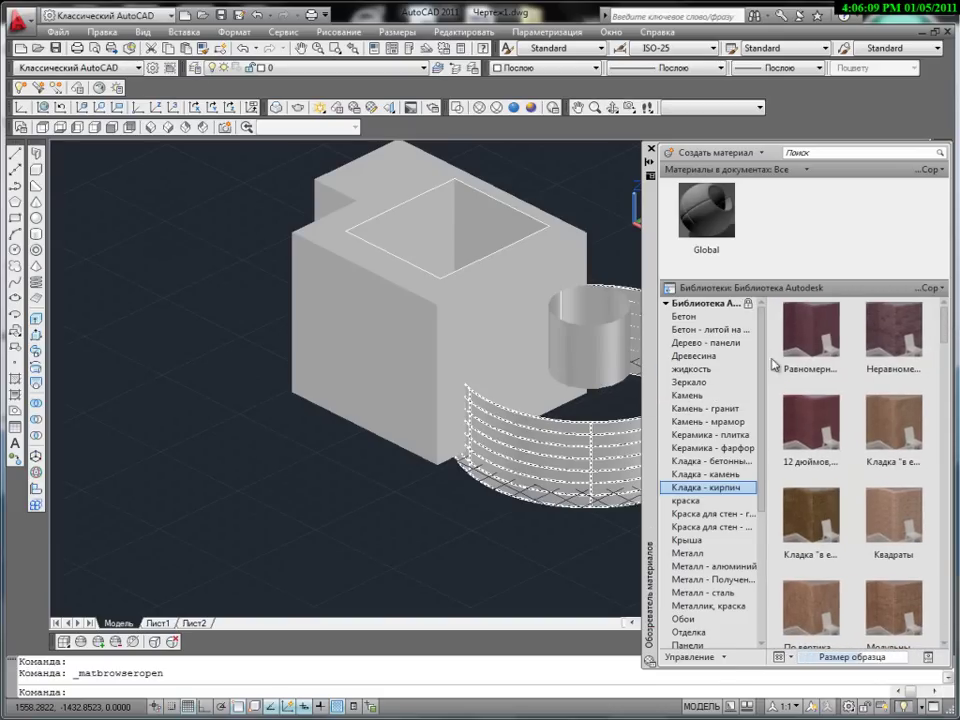
{"action": "left_click_drag", "start_coordinate": [944, 328], "coordinate": [939, 469]}
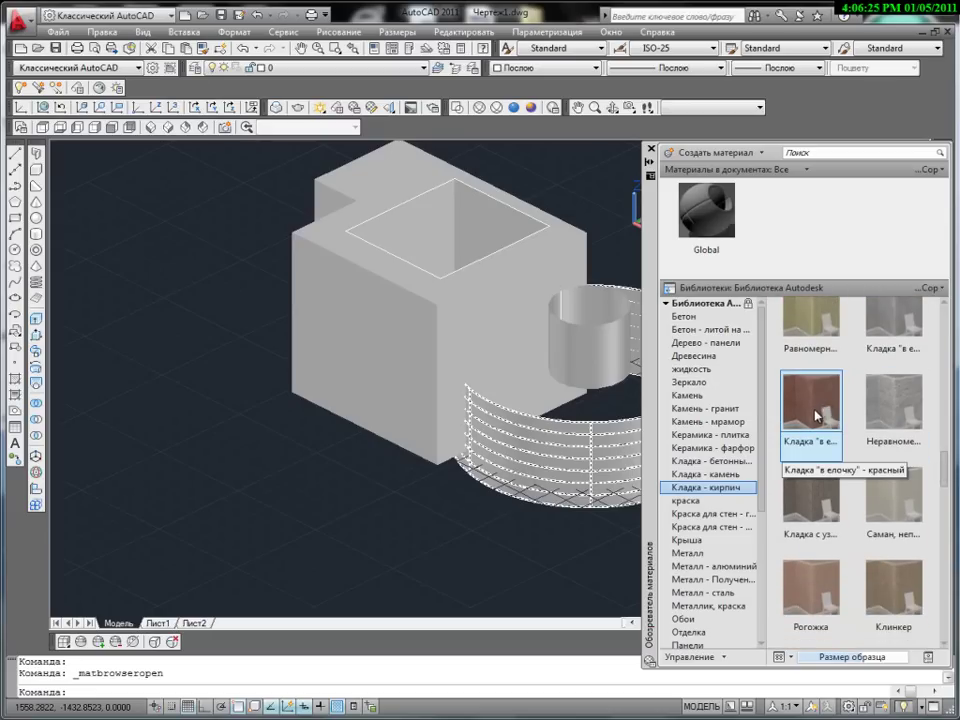
{"action": "mouse_move", "coordinate": [942, 462]}
{"action": "left_mouse_down"}
{"action": "mouse_move", "coordinate": [942, 481]}
{"action": "mouse_move", "coordinate": [942, 262]}
{"action": "left_mouse_up"}
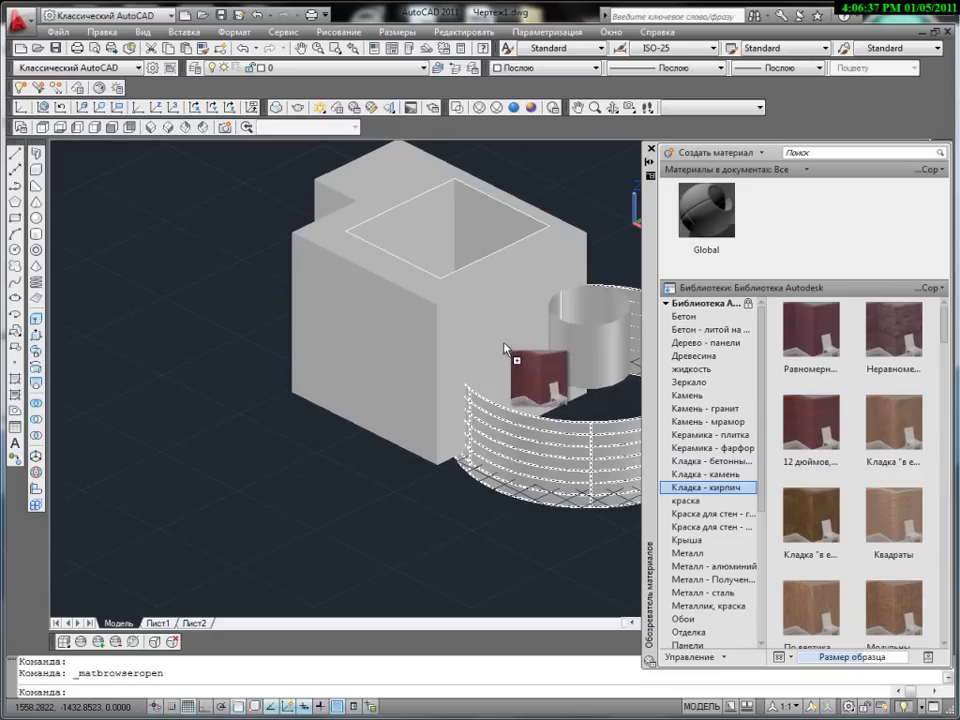
Drop the dark red brick swatch on the box and switch to Realistic shading.
{"action": "left_click_drag", "start_coordinate": [815, 424], "coordinate": [386, 355]}
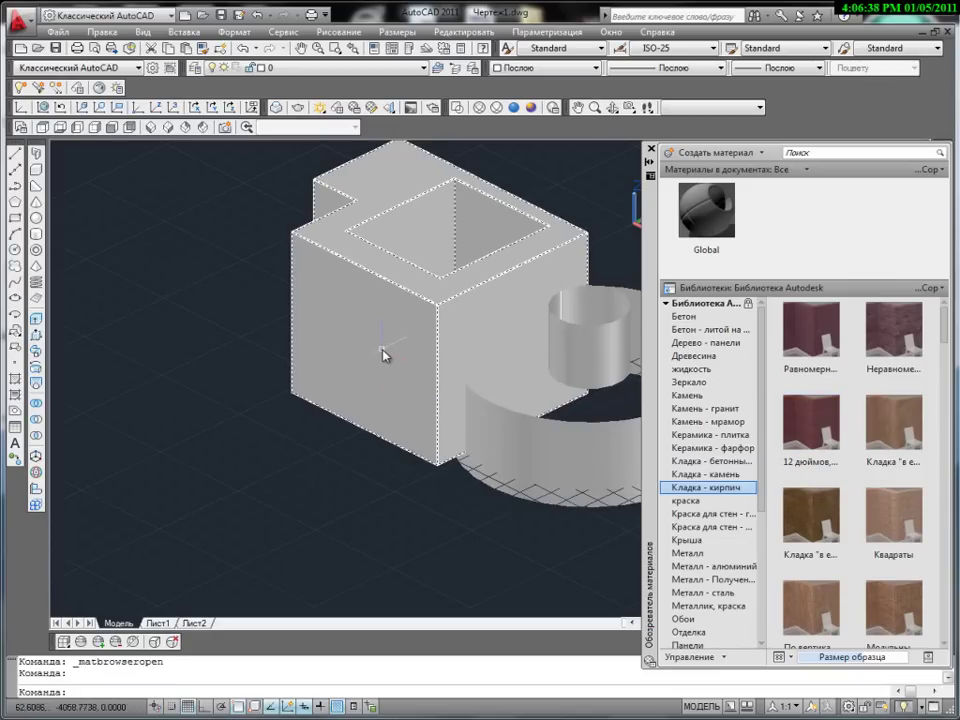
{"action": "left_click", "coordinate": [515, 107]}
{"action": "left_click", "coordinate": [531, 108]}
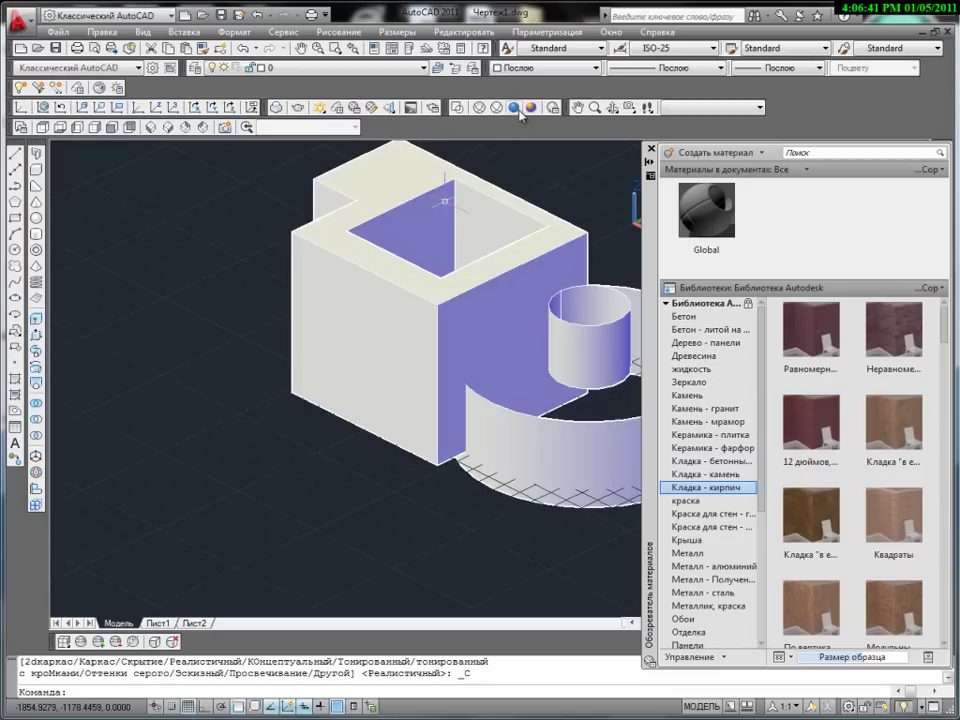
{"action": "left_click", "coordinate": [805, 420]}
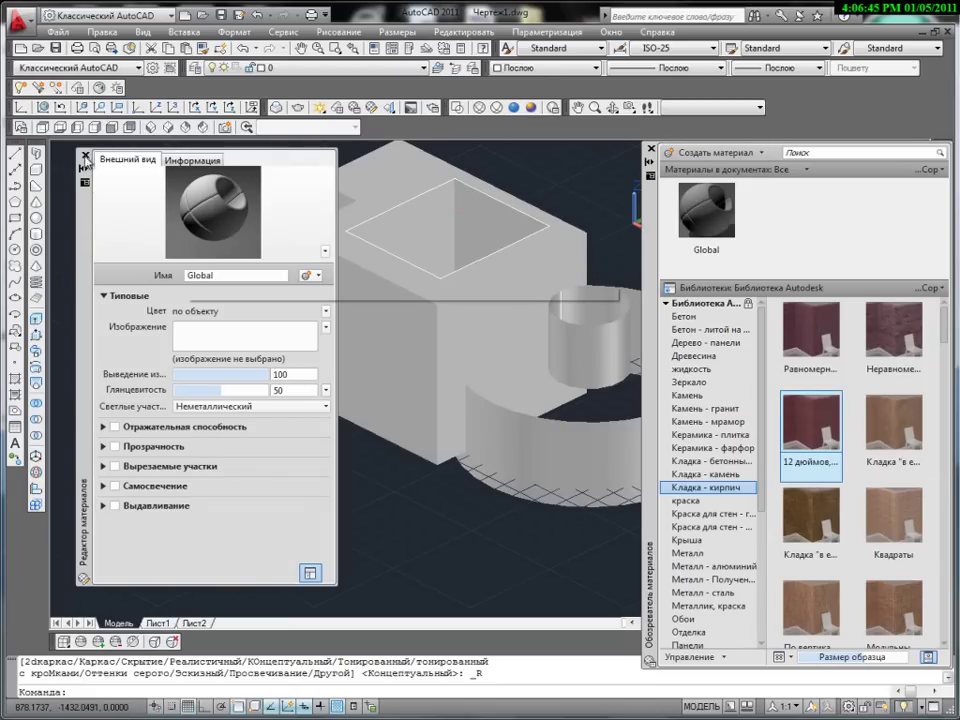
{"action": "left_click", "coordinate": [85, 157]}
{"action": "left_click", "coordinate": [585, 525]}
Drag the 12-inch brick material onto the box again, then select and deselect it.
{"action": "mouse_move", "coordinate": [805, 435]}
{"action": "left_mouse_down"}
{"action": "mouse_move", "coordinate": [424, 366]}
{"action": "mouse_move", "coordinate": [431, 381]}
{"action": "left_mouse_up"}
{"action": "middle_click_drag", "start_coordinate": [431, 381], "coordinate": [551, 422], "text": "shift"}
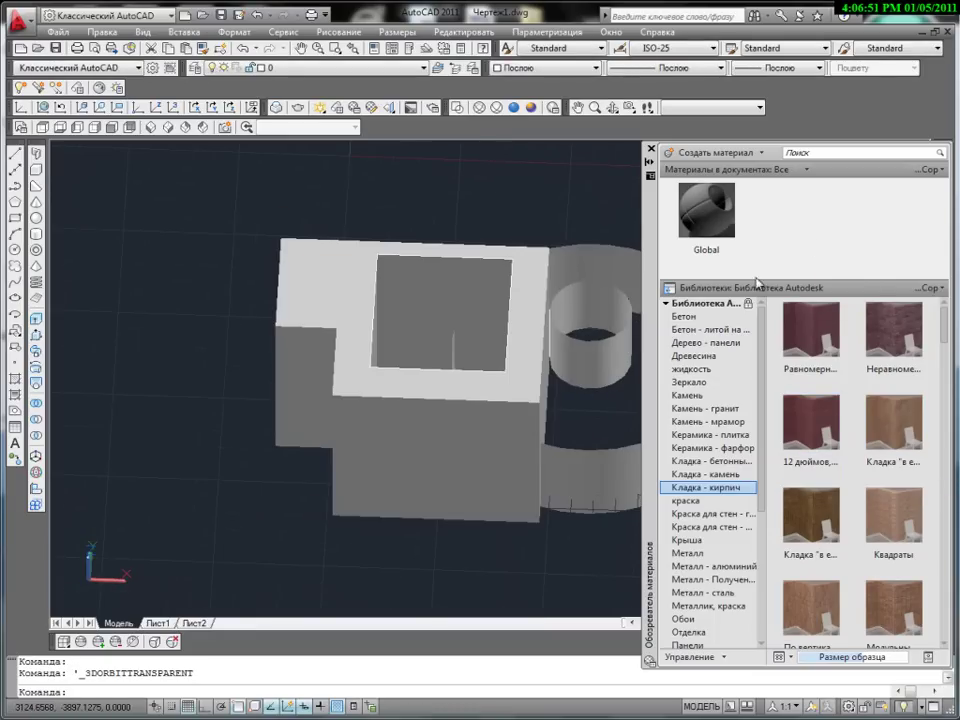
{"action": "left_click_drag", "start_coordinate": [826, 427], "coordinate": [466, 445]}
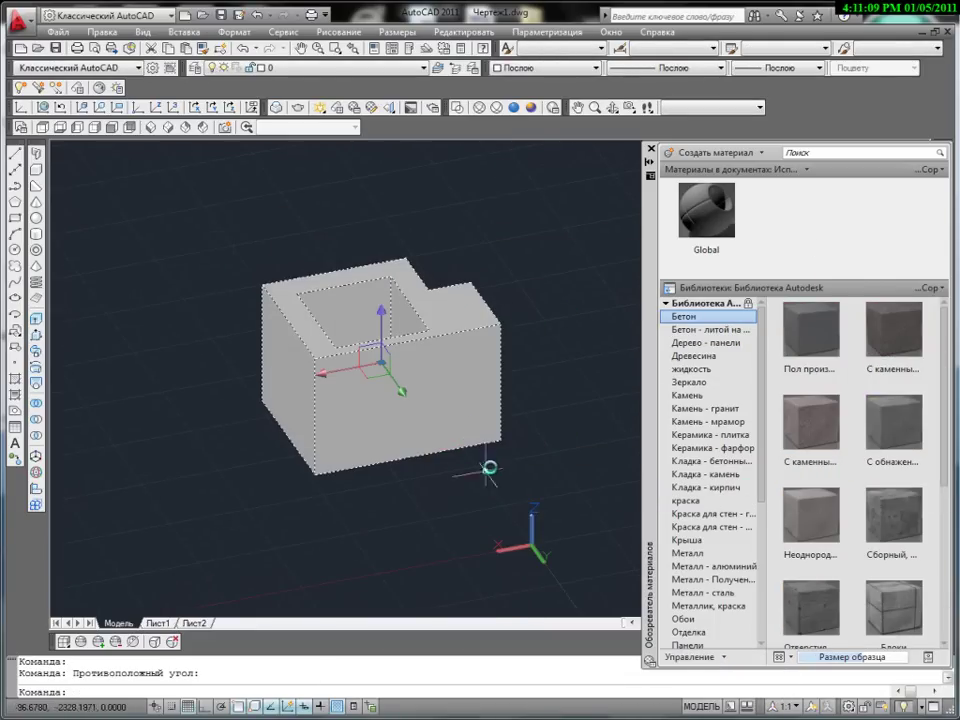
{"action": "left_click", "coordinate": [491, 461]}
{"action": "key", "text": "Escape"}
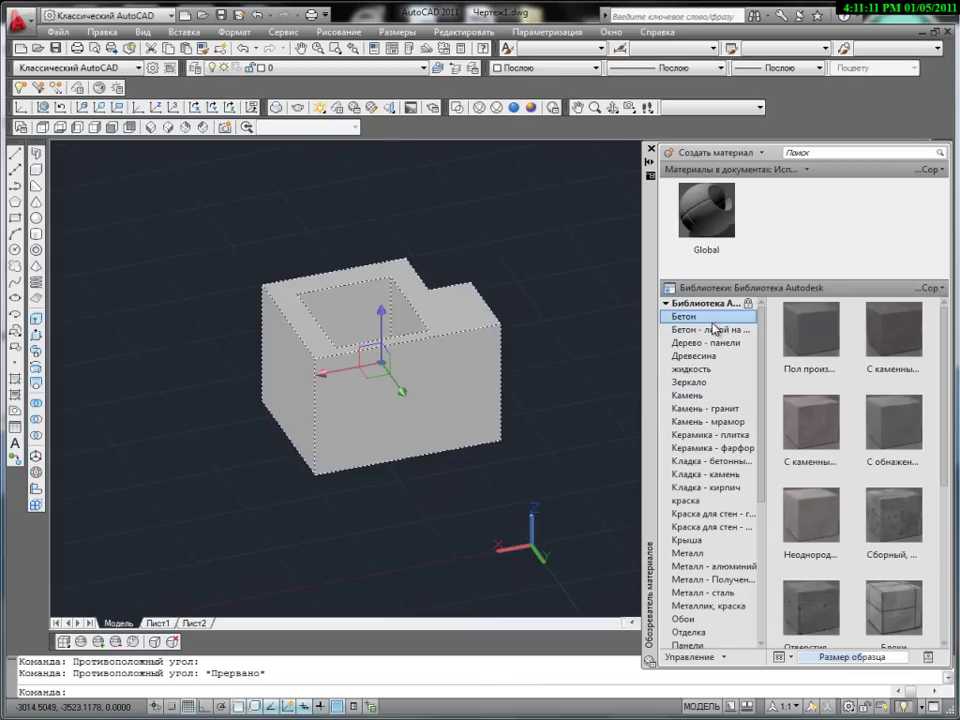
Drag the Бетон category's Блоки concrete-block swatch onto the notched box, then orbit and zoom to inspect its texture.
{"action": "left_click", "coordinate": [706, 343]}
{"action": "left_click", "coordinate": [719, 318]}
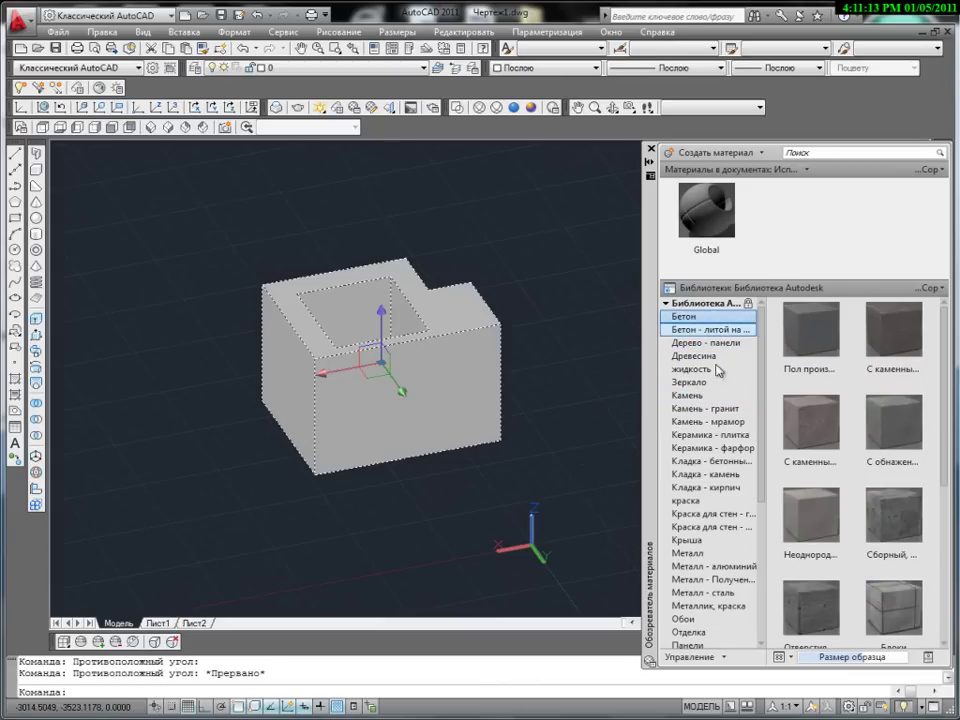
{"action": "left_click", "coordinate": [873, 598]}
{"action": "left_click_drag", "start_coordinate": [889, 573], "coordinate": [430, 395]}
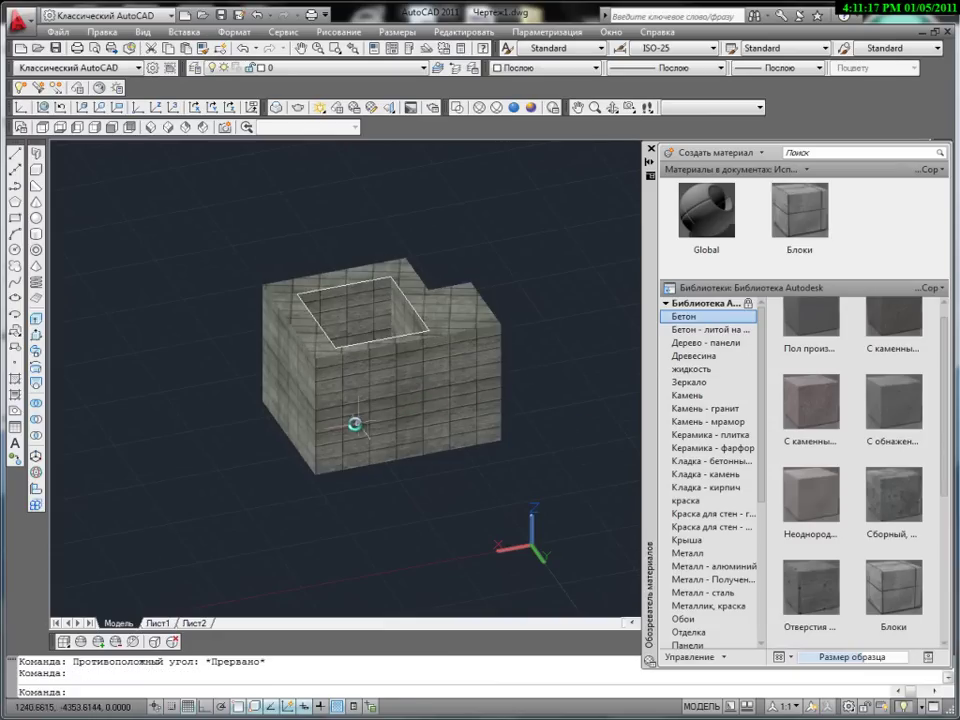
{"action": "middle_click_drag", "start_coordinate": [357, 424], "coordinate": [536, 416], "text": "shift"}
{"action": "scroll", "coordinate": [321, 392], "scroll_direction": "up", "scroll_amount": 3}
{"action": "middle_click_drag", "start_coordinate": [321, 392], "coordinate": [107, 386], "text": "shift"}
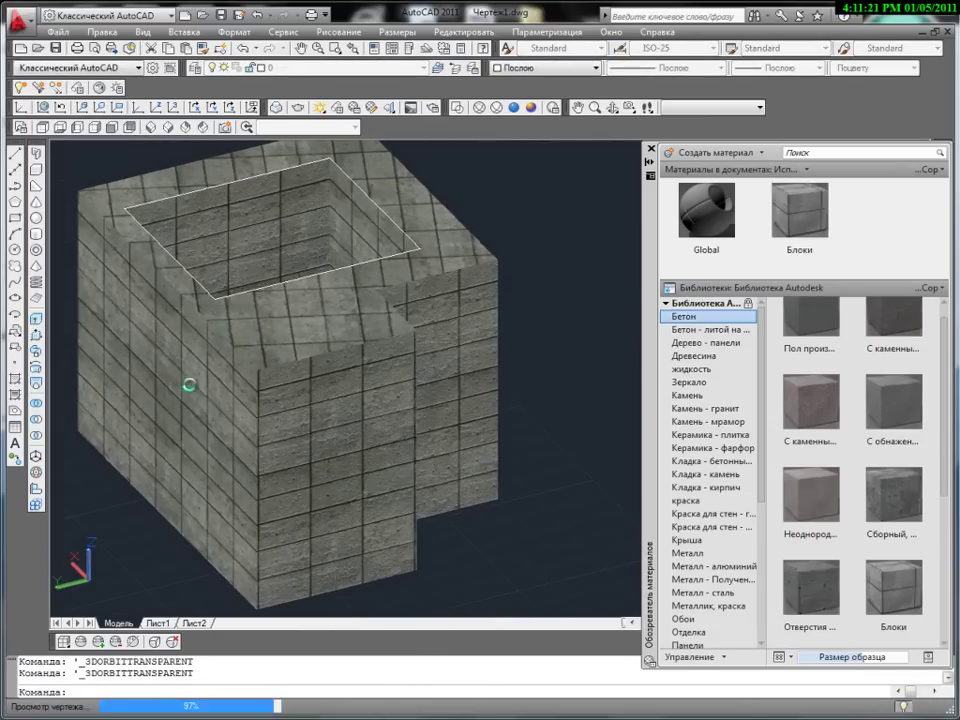
{"action": "scroll", "coordinate": [190, 386], "scroll_direction": "down", "scroll_amount": 5}
{"action": "mouse_move", "coordinate": [201, 388]}
{"action": "middle_mouse_down", "text": "shift"}
{"action": "mouse_move", "coordinate": [324, 380]}
{"action": "mouse_move", "coordinate": [390, 407]}
{"action": "mouse_move", "coordinate": [335, 398]}
{"action": "middle_mouse_up", "text": "shift"}
{"action": "scroll", "coordinate": [278, 392], "scroll_direction": "up", "scroll_amount": 2}
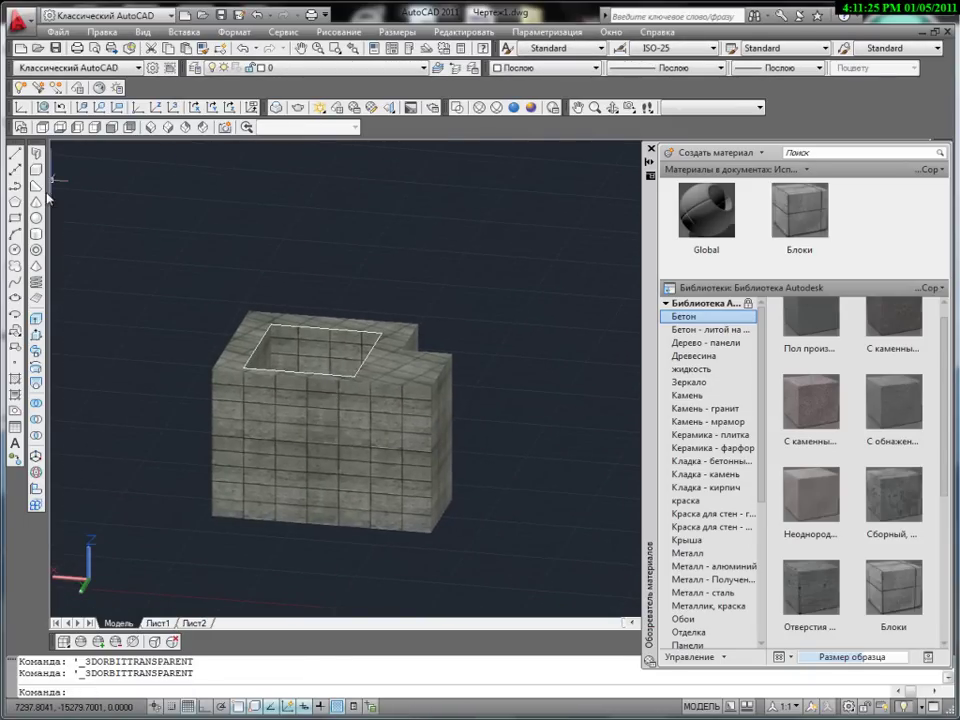
Draw a wide cylinder beneath the box by picking its base centre, radius and height.
{"action": "left_click", "coordinate": [36, 220]}
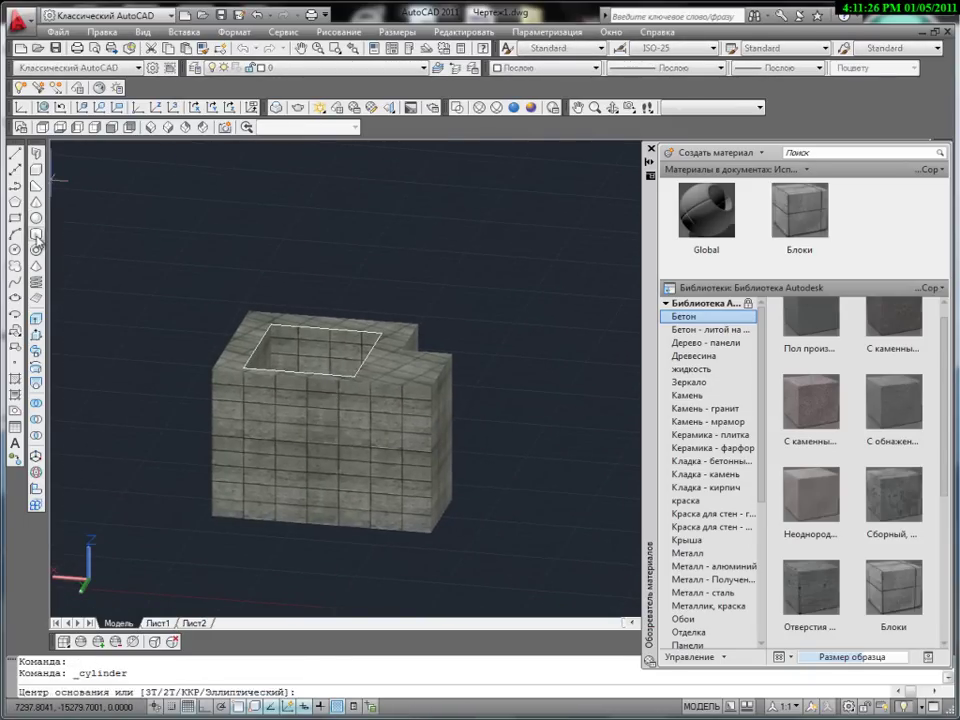
{"action": "left_click", "coordinate": [432, 541]}
{"action": "left_click", "coordinate": [522, 445]}
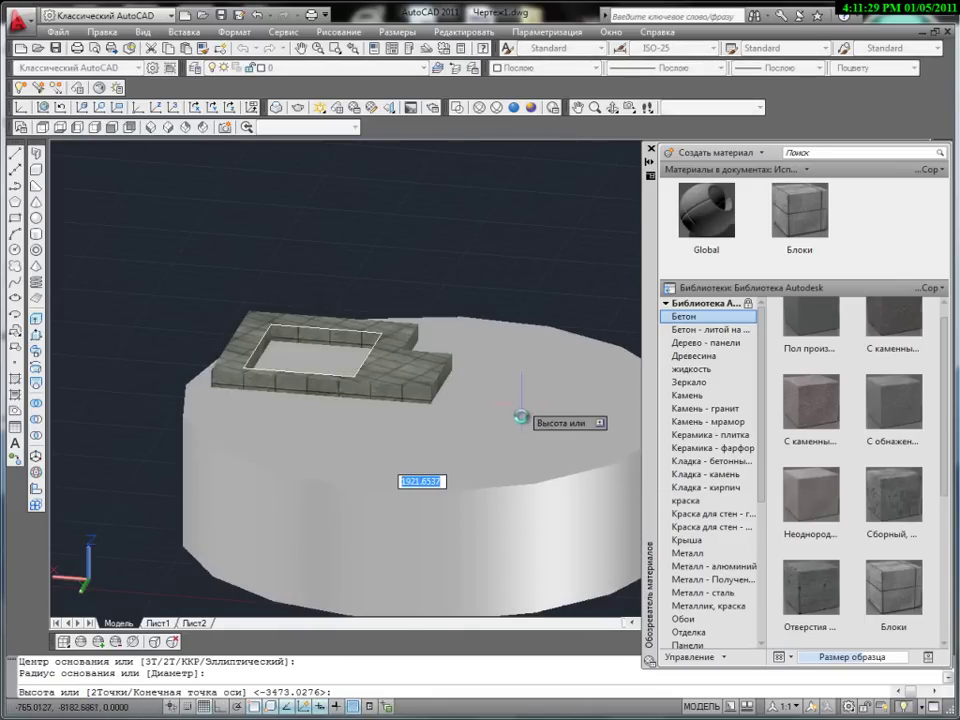
{"action": "left_click", "coordinate": [521, 472]}
Apply the brown С каменным заполнителем stone material to the cylinder and a lighter stone to the box.
{"action": "mouse_move", "coordinate": [518, 480]}
{"action": "middle_mouse_down", "text": "shift"}
{"action": "mouse_move", "coordinate": [343, 446]}
{"action": "mouse_move", "coordinate": [407, 503]}
{"action": "mouse_move", "coordinate": [858, 524]}
{"action": "middle_mouse_up", "text": "shift"}
{"action": "left_click_drag", "start_coordinate": [811, 401], "coordinate": [570, 525]}
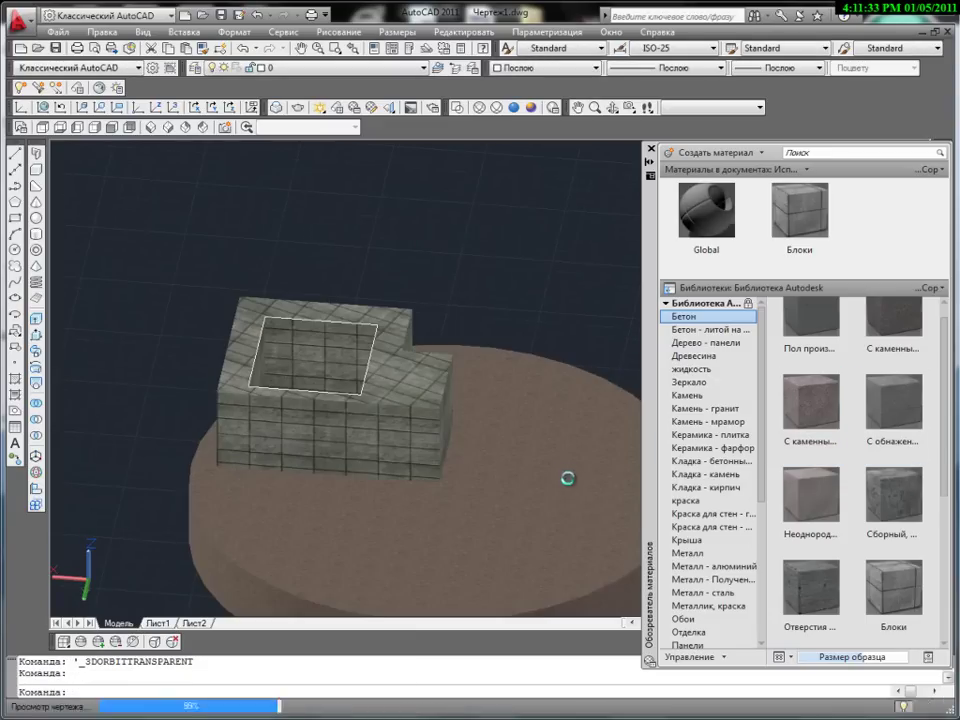
{"action": "mouse_move", "coordinate": [548, 500]}
{"action": "middle_mouse_down", "text": "shift"}
{"action": "mouse_move", "coordinate": [450, 497]}
{"action": "mouse_move", "coordinate": [375, 476]}
{"action": "mouse_move", "coordinate": [471, 486]}
{"action": "middle_mouse_up", "text": "shift"}
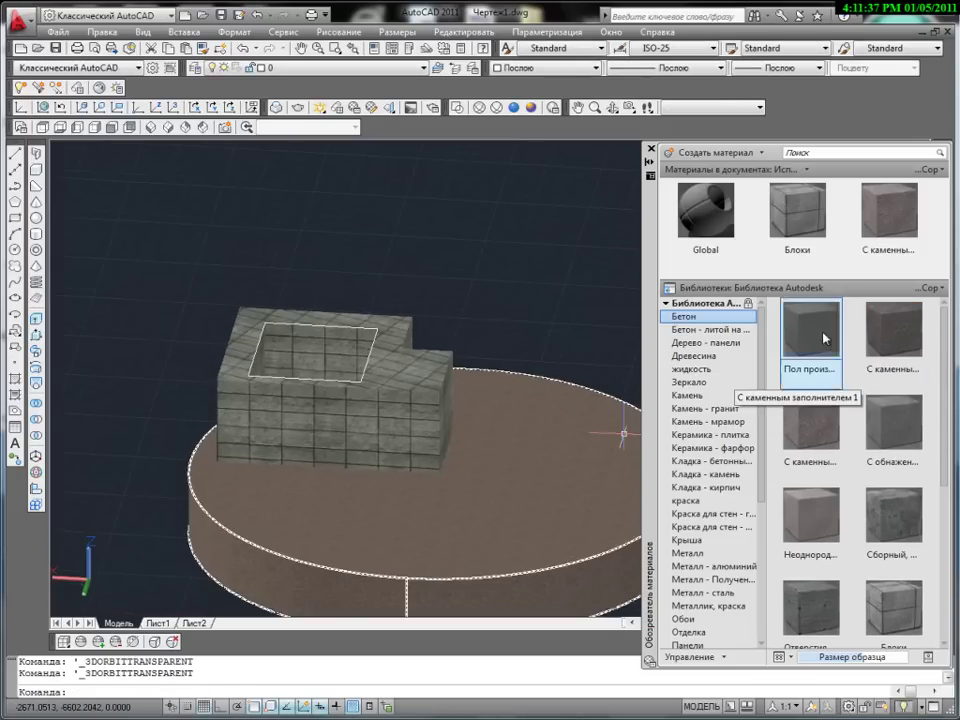
{"action": "left_click_drag", "start_coordinate": [893, 330], "coordinate": [290, 378]}
{"action": "left_click_drag", "start_coordinate": [385, 385], "coordinate": [386, 386]}
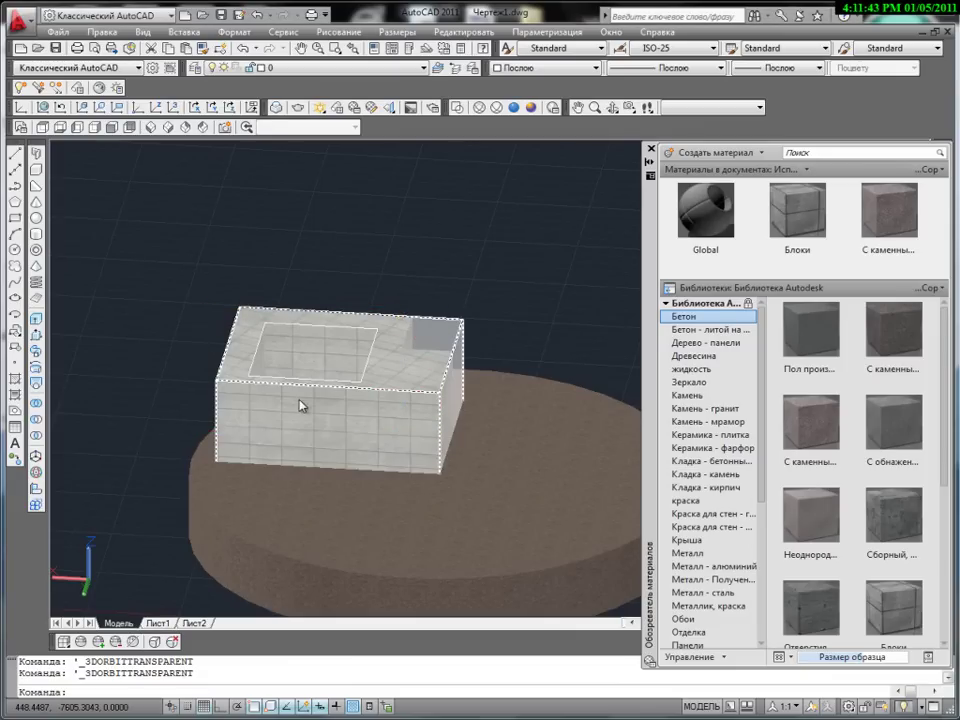
Draw a planar surface panel from the box corner and give it the Блоки material.
{"action": "key", "text": "Escape"}
{"action": "key", "text": "Escape"}
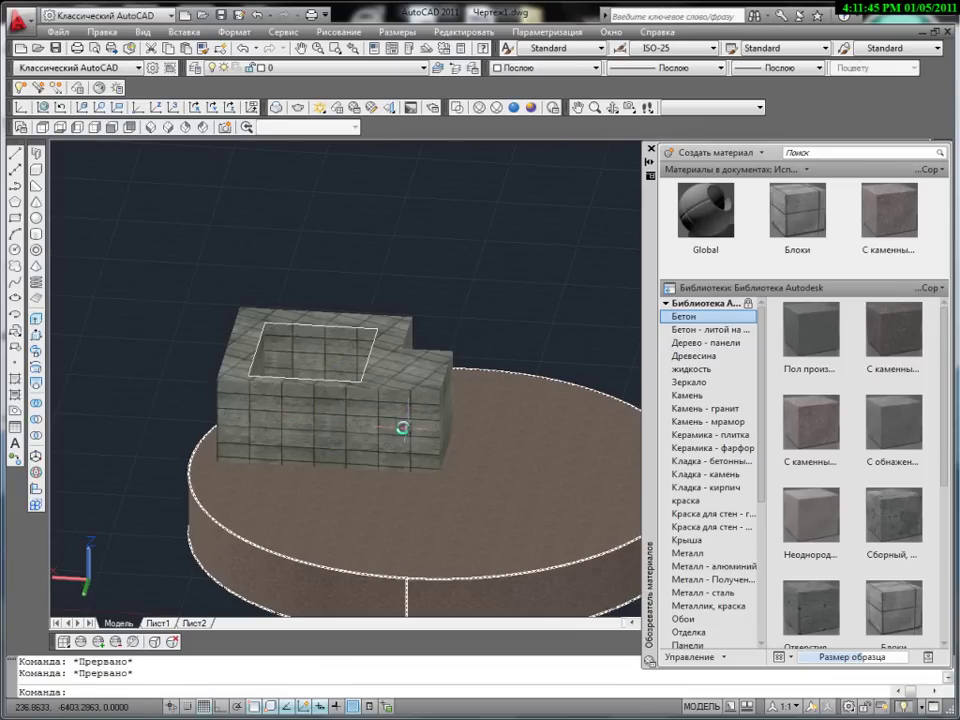
{"action": "left_click", "coordinate": [35, 302]}
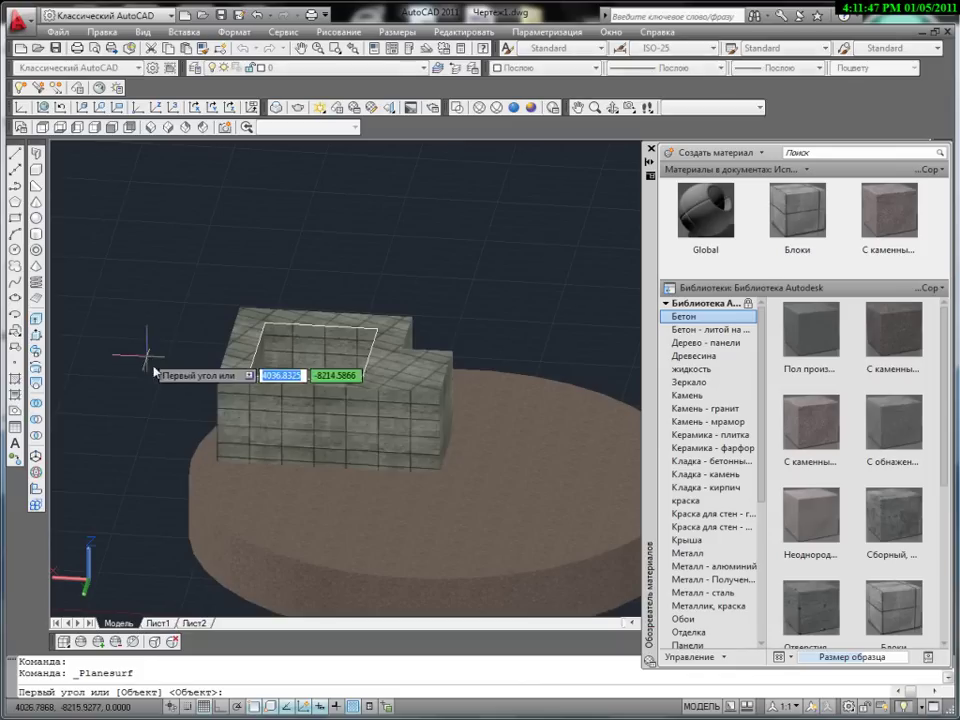
{"action": "left_click", "coordinate": [218, 384]}
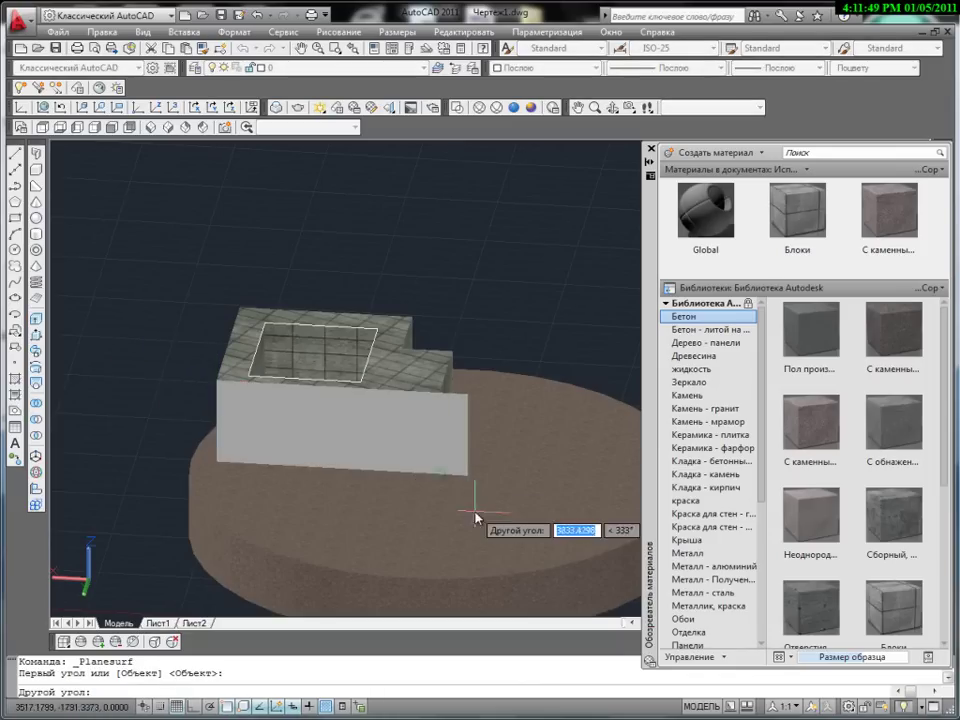
{"action": "left_click", "coordinate": [440, 471]}
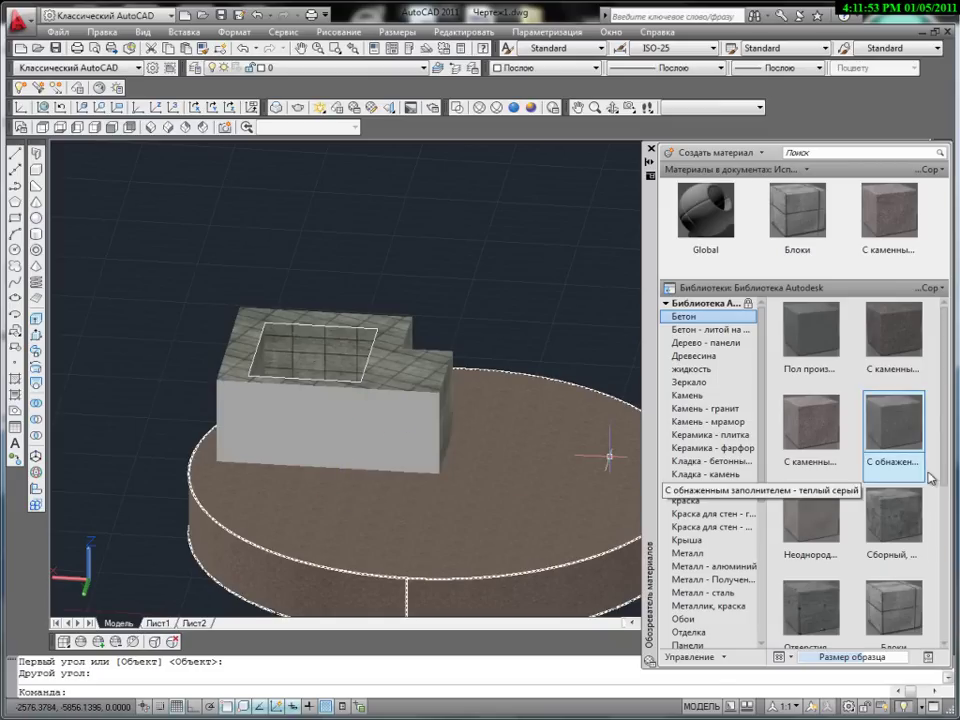
{"action": "scroll", "coordinate": [887, 560], "scroll_direction": "down", "scroll_amount": 1}
{"action": "left_click_drag", "start_coordinate": [887, 578], "coordinate": [403, 385]}
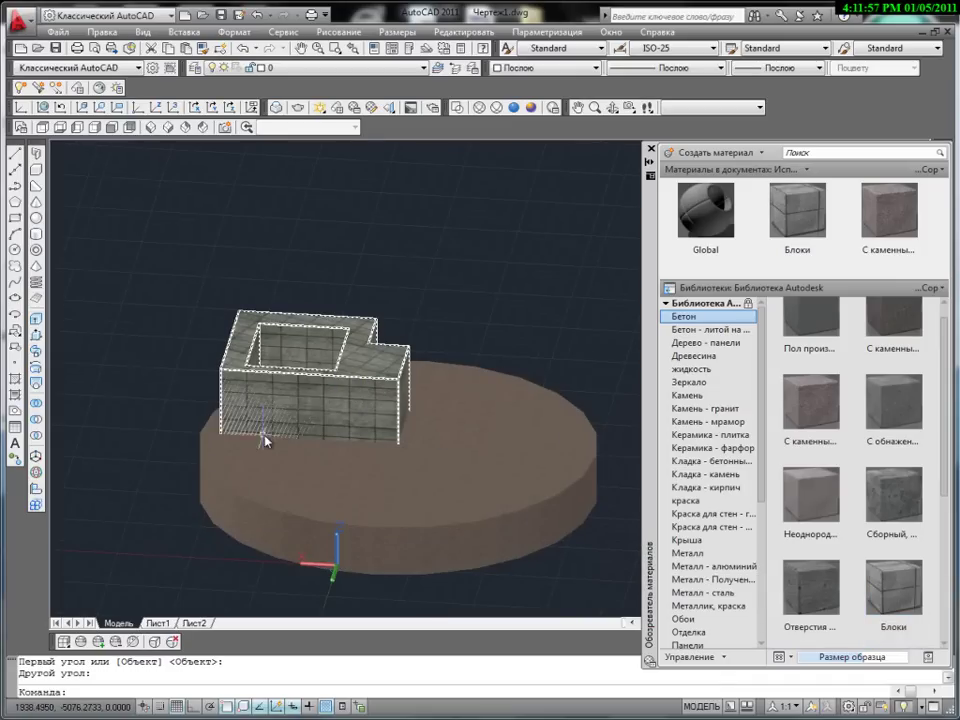
Switch between Wireframe and Hidden visual styles, orbiting the model, and finish in wireframe.
{"action": "left_click", "coordinate": [480, 107]}
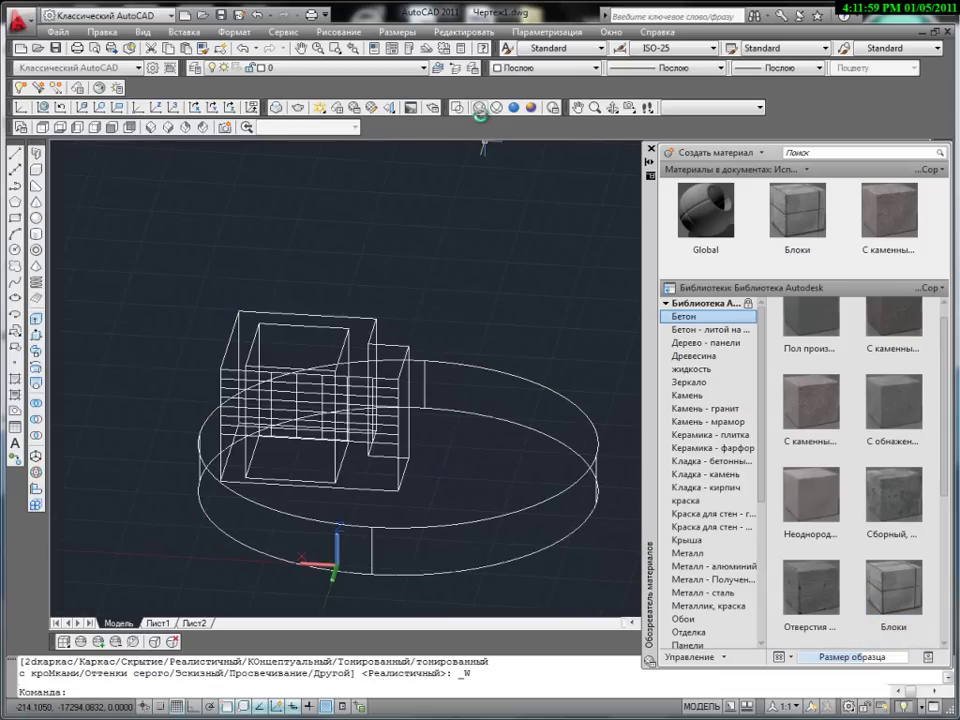
{"action": "middle_click_drag", "start_coordinate": [328, 428], "coordinate": [316, 404], "text": "shift"}
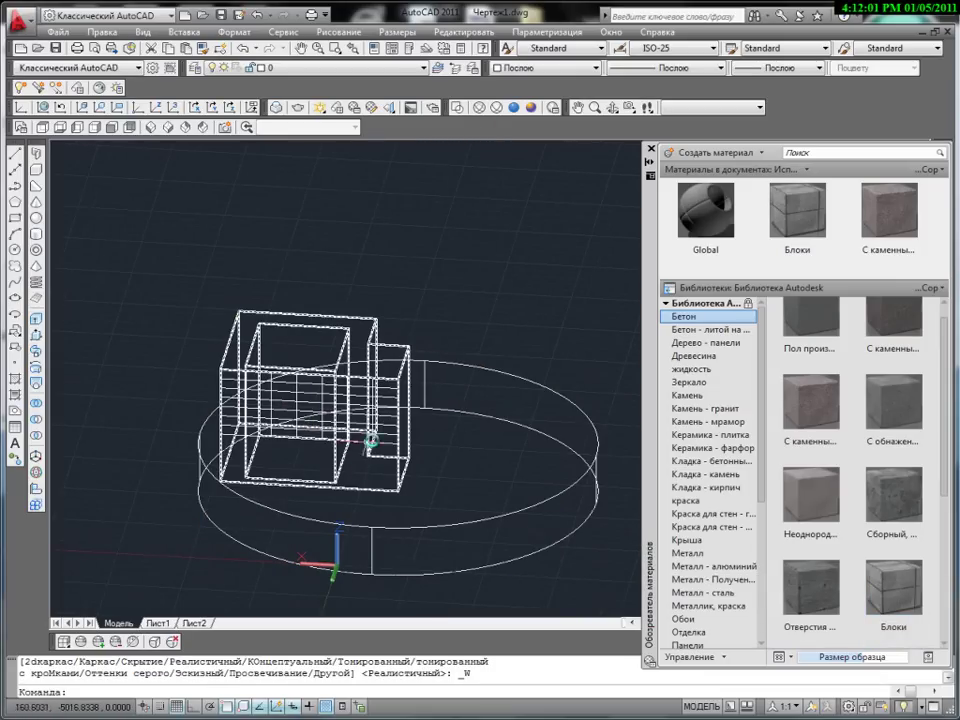
{"action": "key", "text": "Escape"}
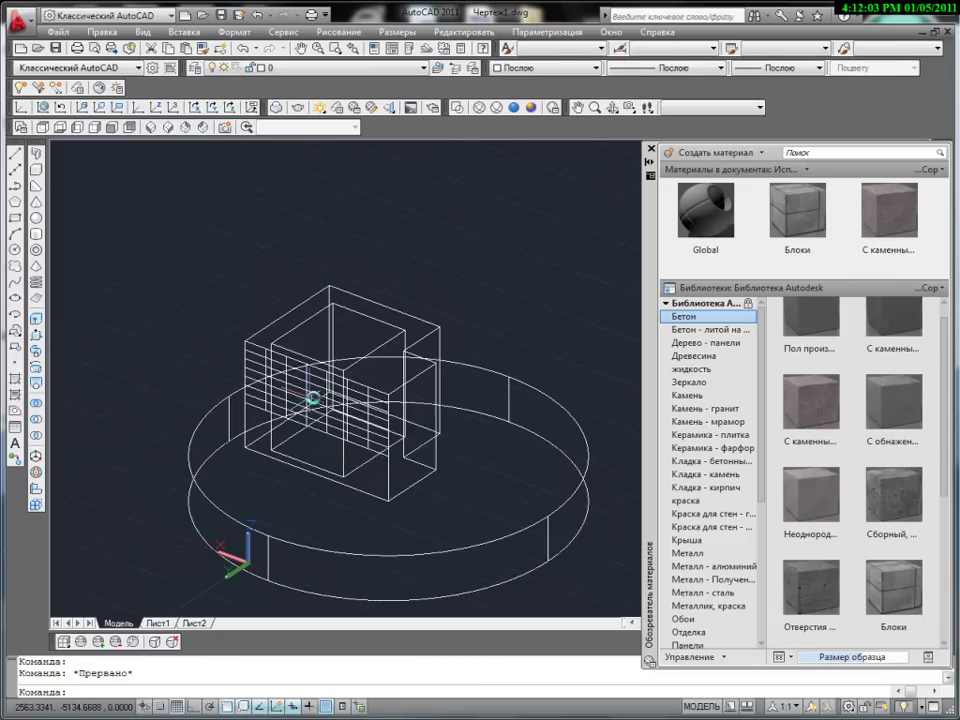
{"action": "left_click", "coordinate": [490, 113]}
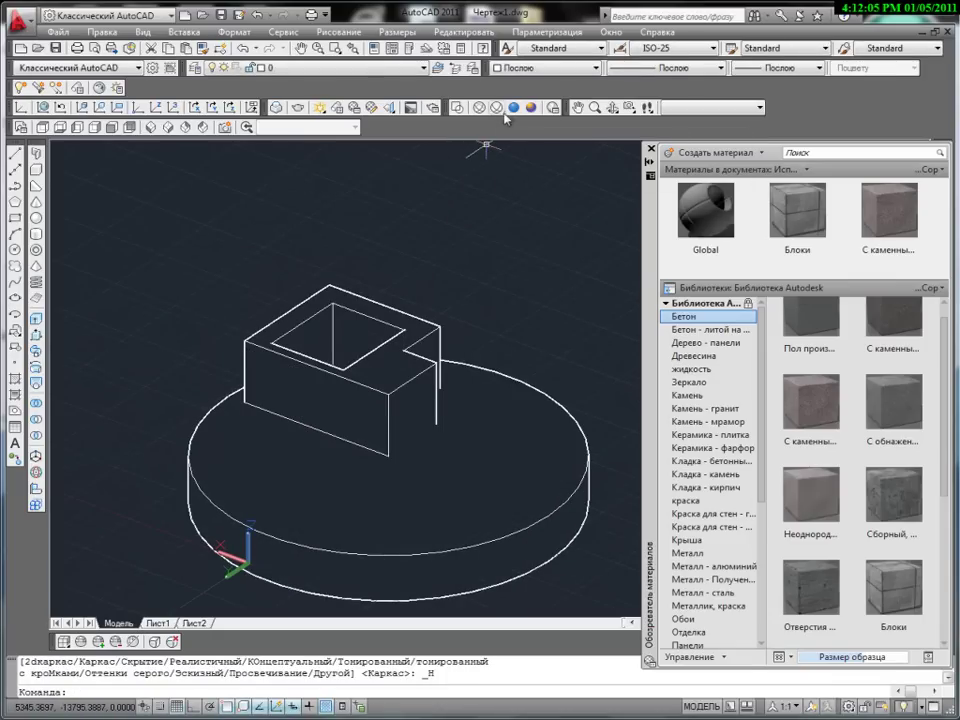
{"action": "left_click", "coordinate": [480, 108]}
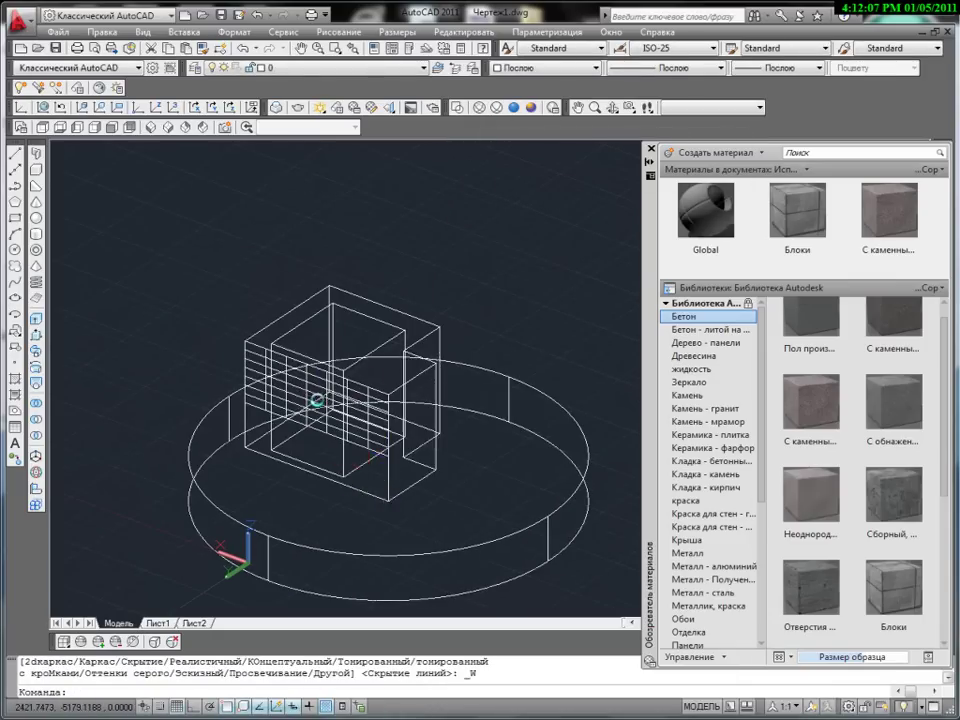
{"action": "key", "text": "Escape"}
{"action": "mouse_move", "coordinate": [368, 432]}
{"action": "middle_mouse_down", "text": "shift"}
{"action": "mouse_move", "coordinate": [562, 437]}
{"action": "mouse_move", "coordinate": [476, 426]}
{"action": "middle_mouse_up", "text": "shift"}
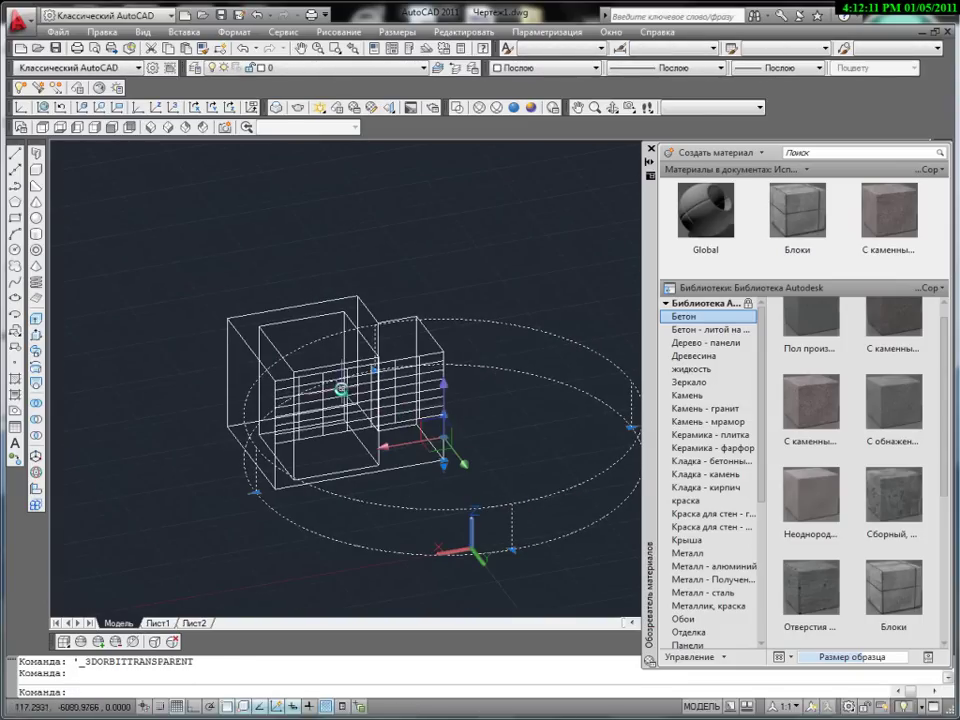
{"action": "key", "text": "Escape"}
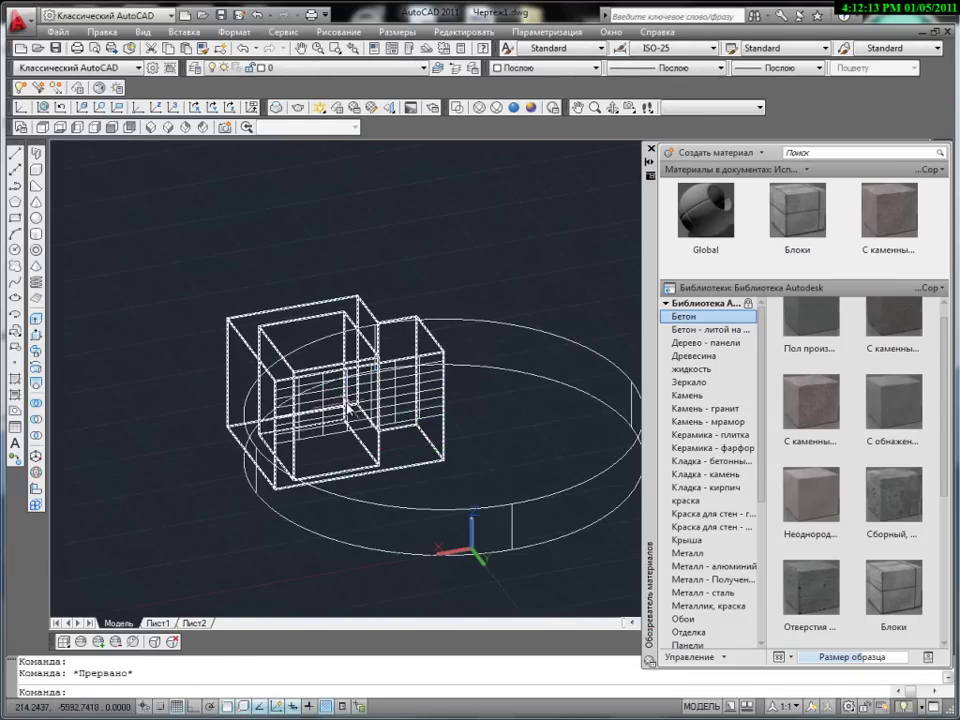
{"action": "type", "text": "vs"}
{"action": "key", "text": "Return"}
{"action": "key", "text": "Escape"}
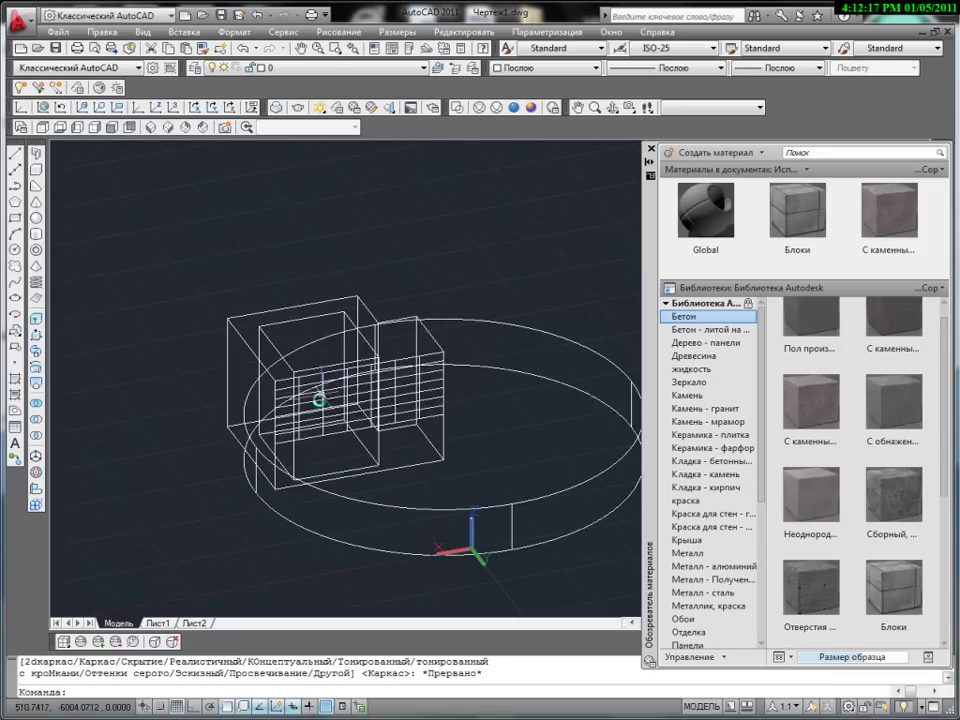
{"action": "key", "text": "Escape"}
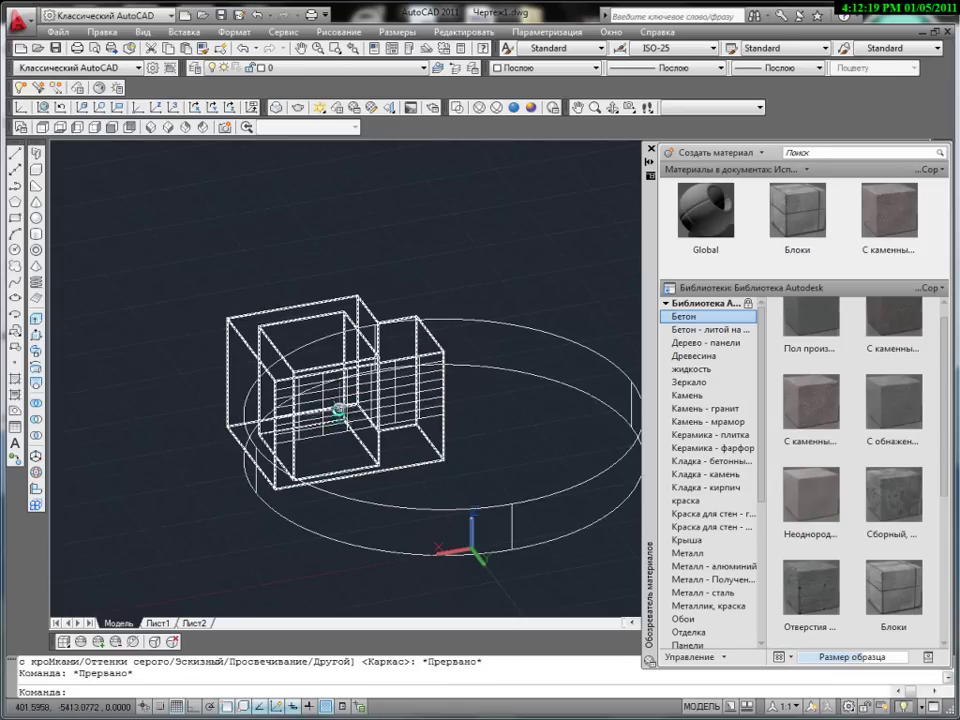
Apply the stone-aggregate concrete material to the box solids.
{"action": "left_click", "coordinate": [338, 415]}
{"action": "key", "text": "Escape"}
{"action": "left_click", "coordinate": [340, 415]}
{"action": "key", "text": "Escape"}
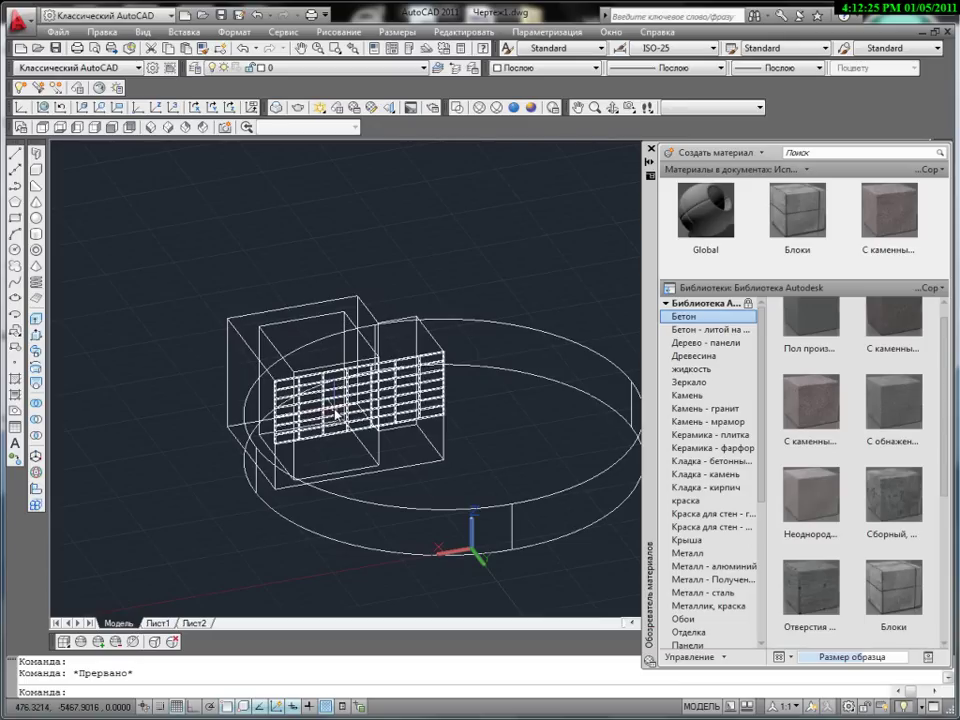
{"action": "left_click_drag", "start_coordinate": [808, 418], "coordinate": [380, 403]}
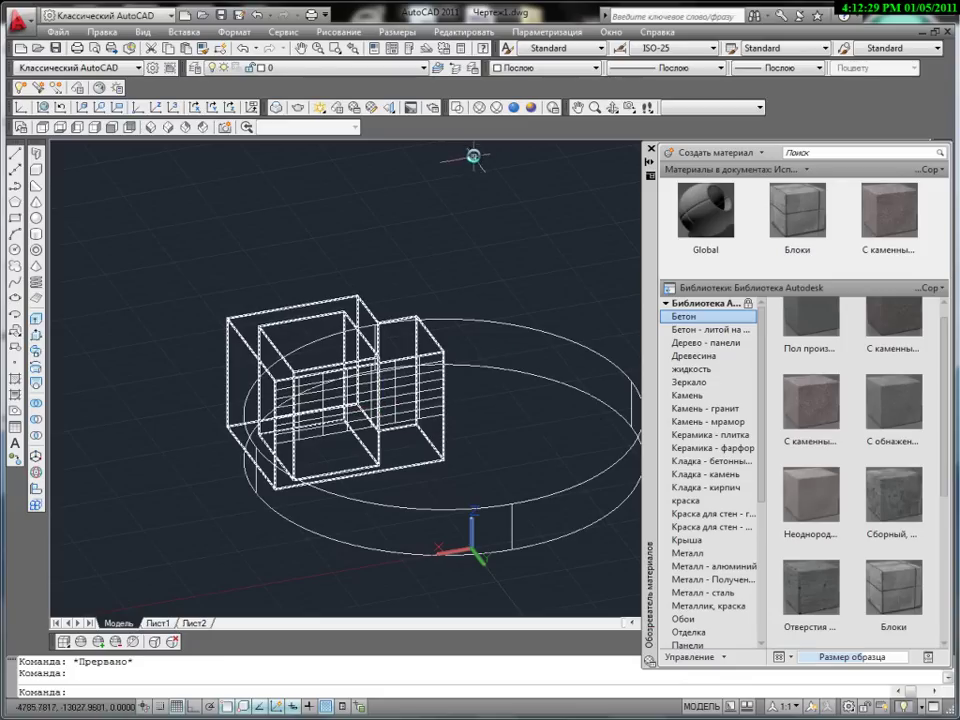
Switch to Realistic shading and put the dark concrete flooring material on the box's front panel.
{"action": "left_click", "coordinate": [515, 108]}
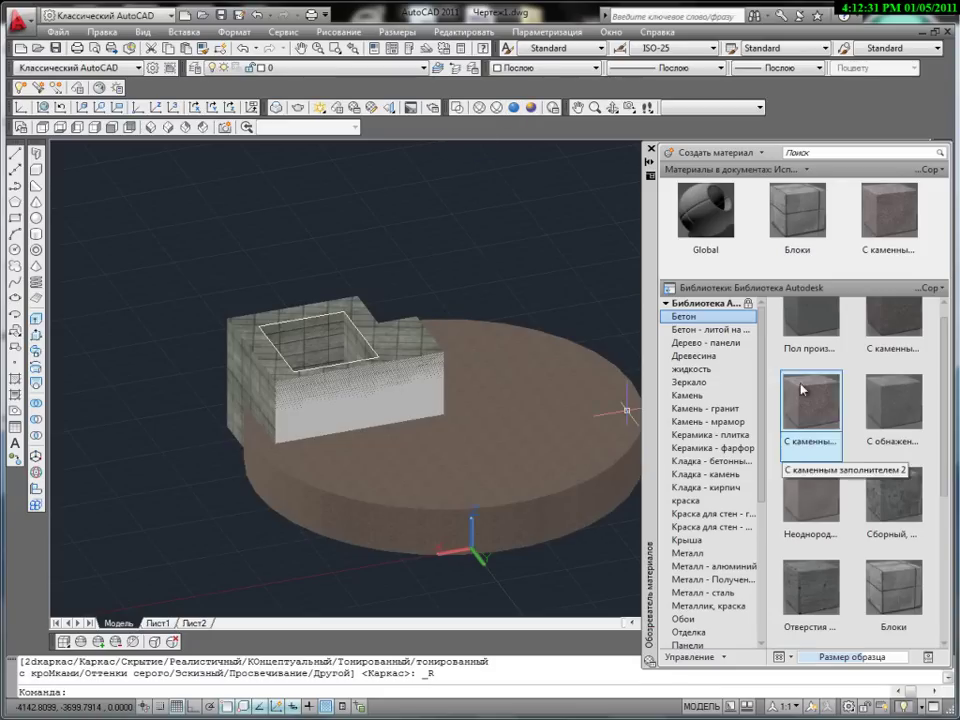
{"action": "scroll", "coordinate": [810, 330], "scroll_direction": "up", "scroll_amount": 1}
{"action": "left_click_drag", "start_coordinate": [810, 325], "coordinate": [398, 391]}
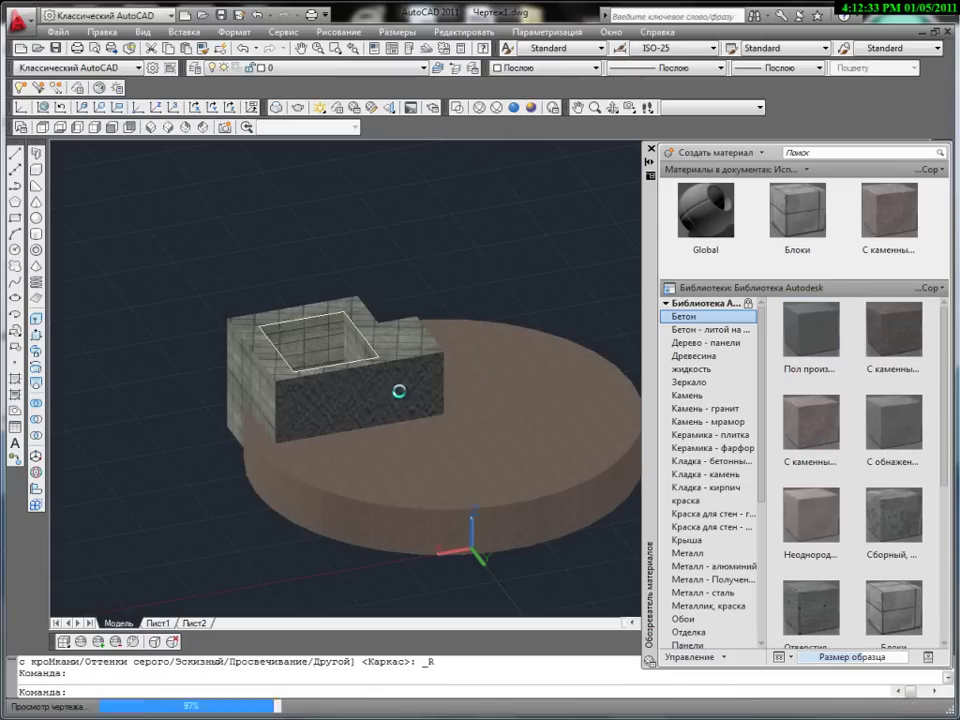
{"action": "mouse_move", "coordinate": [407, 392]}
{"action": "middle_mouse_down", "text": "shift"}
{"action": "mouse_move", "coordinate": [338, 422]}
{"action": "mouse_move", "coordinate": [456, 409]}
{"action": "mouse_move", "coordinate": [396, 401]}
{"action": "mouse_move", "coordinate": [259, 413]}
{"action": "middle_mouse_up", "text": "shift"}
{"action": "scroll", "coordinate": [436, 405], "scroll_direction": "down", "scroll_amount": 2}
Select the block box from a lower frontal view and start moving it with its gizmo.
{"action": "left_click", "coordinate": [390, 405]}
{"action": "scroll", "coordinate": [338, 410], "scroll_direction": "up", "scroll_amount": 2}
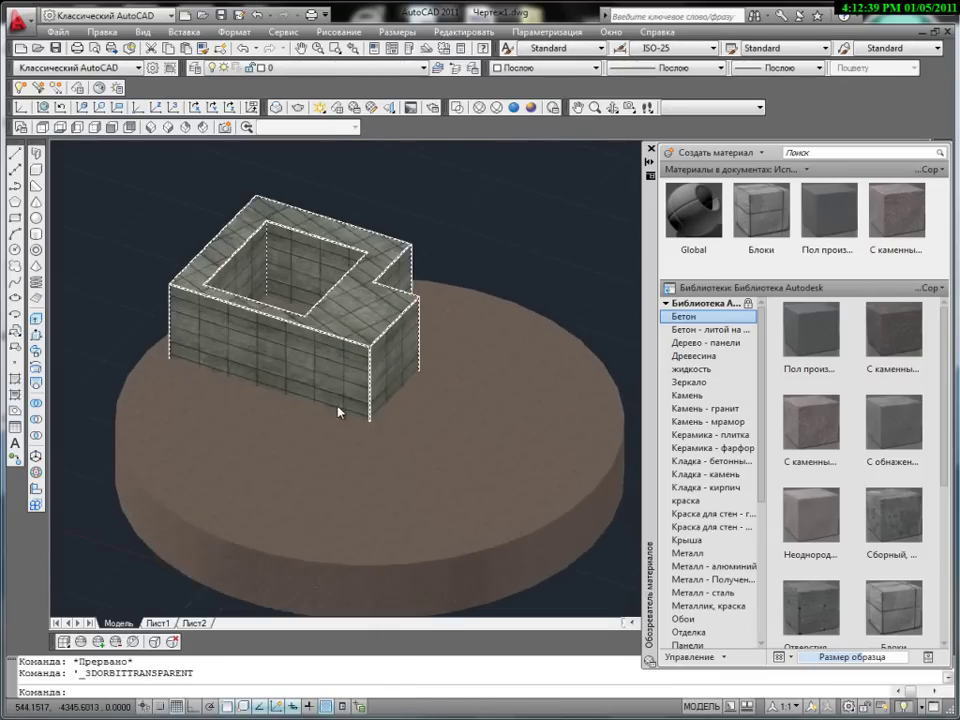
{"action": "scroll", "coordinate": [338, 410], "scroll_direction": "up", "scroll_amount": 2}
{"action": "middle_click_drag", "start_coordinate": [328, 396], "coordinate": [392, 392], "text": "shift"}
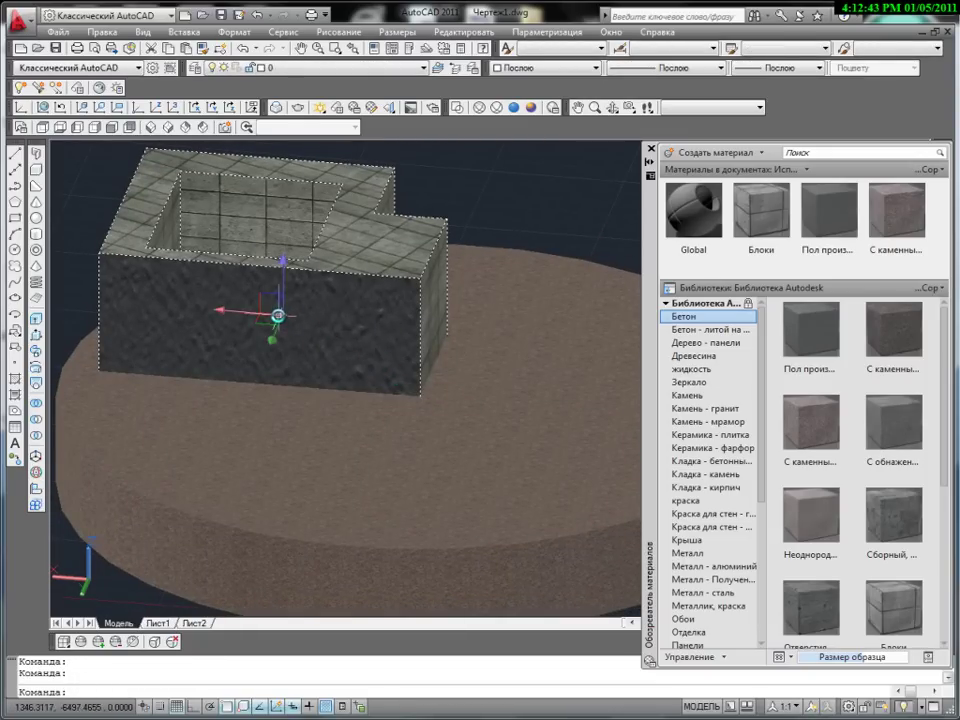
{"action": "left_click", "coordinate": [278, 316]}
{"action": "key", "text": "Escape"}
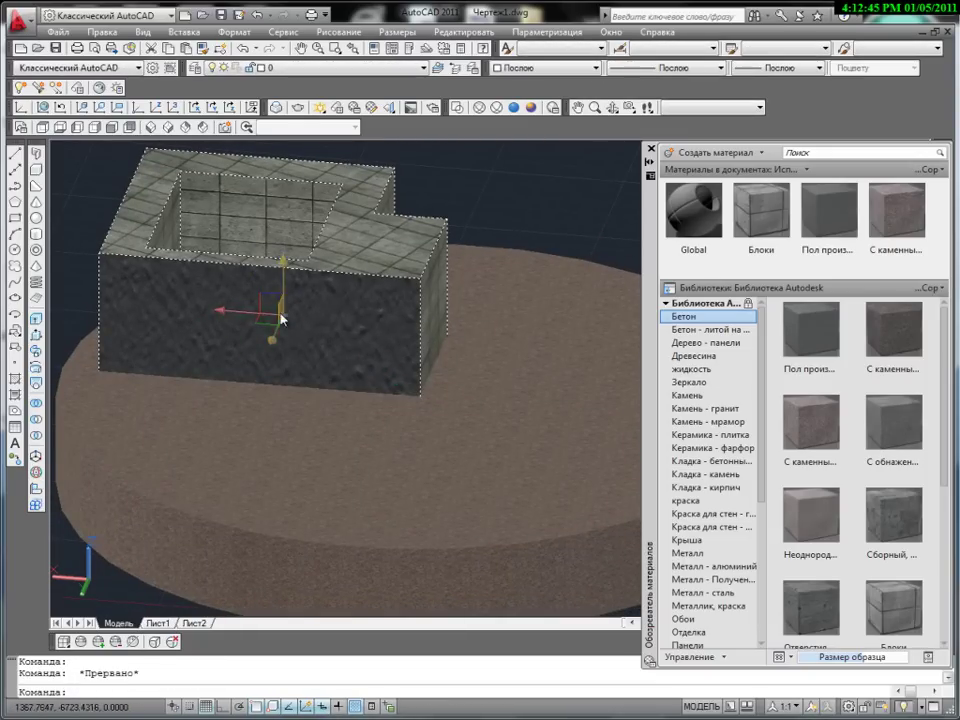
{"action": "left_click", "coordinate": [281, 302]}
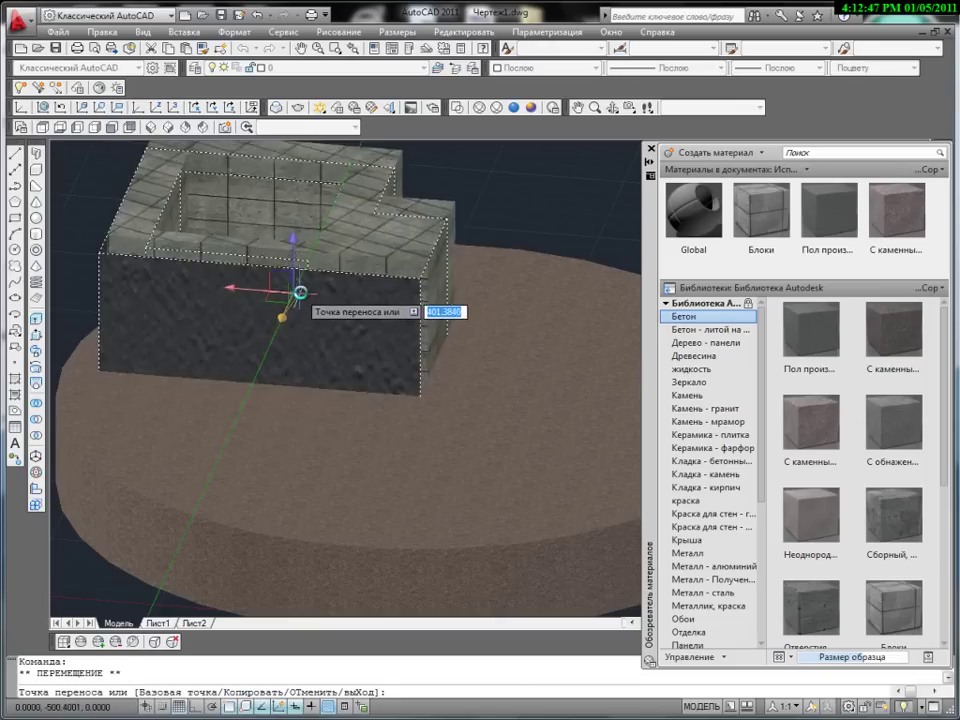
Reposition the block box lower and further right on the disc.
{"action": "left_click", "coordinate": [263, 352]}
{"action": "middle_click_drag", "start_coordinate": [361, 338], "coordinate": [224, 366], "text": "shift"}
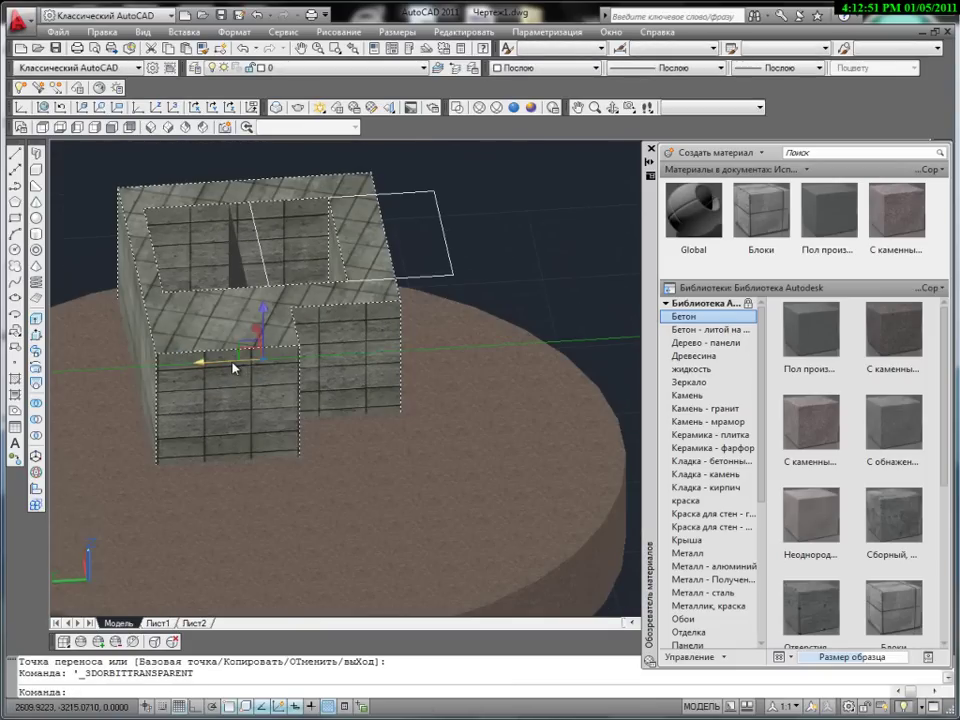
{"action": "left_click", "coordinate": [420, 355]}
Delete the thin white plane above the box.
{"action": "key", "text": "Escape"}
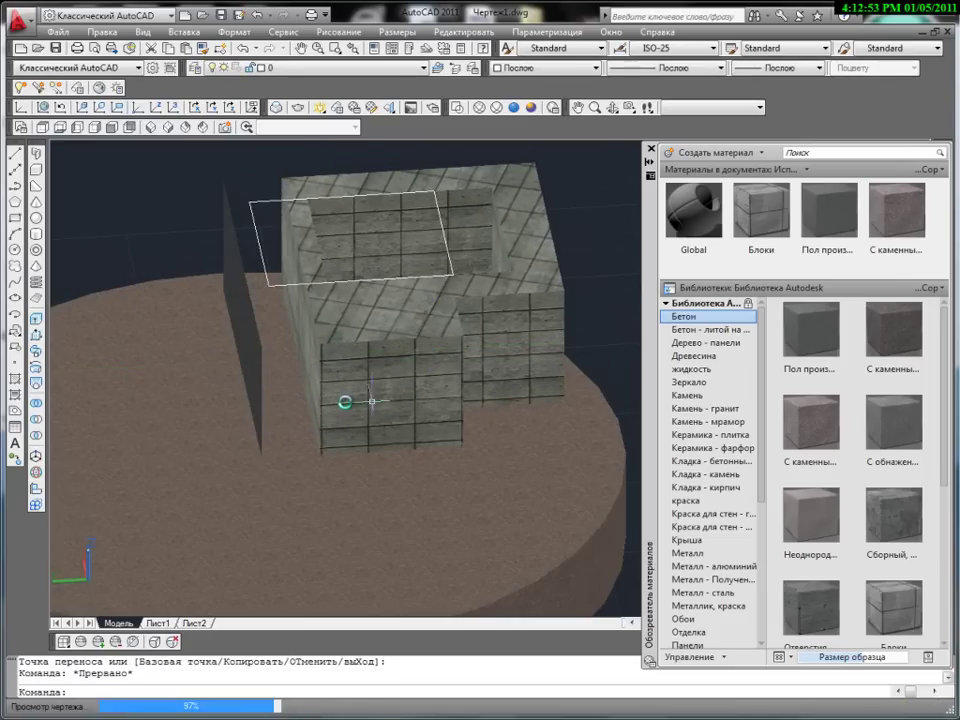
{"action": "left_click", "coordinate": [294, 285]}
{"action": "key", "text": "Delete"}
{"action": "key", "text": "Escape"}
Select the dark stone panel, abandon moving it, and orbit to an elevated view of the disc.
{"action": "mouse_move", "coordinate": [214, 375]}
{"action": "middle_mouse_down", "text": "shift"}
{"action": "mouse_move", "coordinate": [347, 367]}
{"action": "mouse_move", "coordinate": [396, 353]}
{"action": "mouse_move", "coordinate": [103, 411]}
{"action": "mouse_move", "coordinate": [143, 337]}
{"action": "middle_mouse_up", "text": "shift"}
{"action": "left_click", "coordinate": [381, 360]}
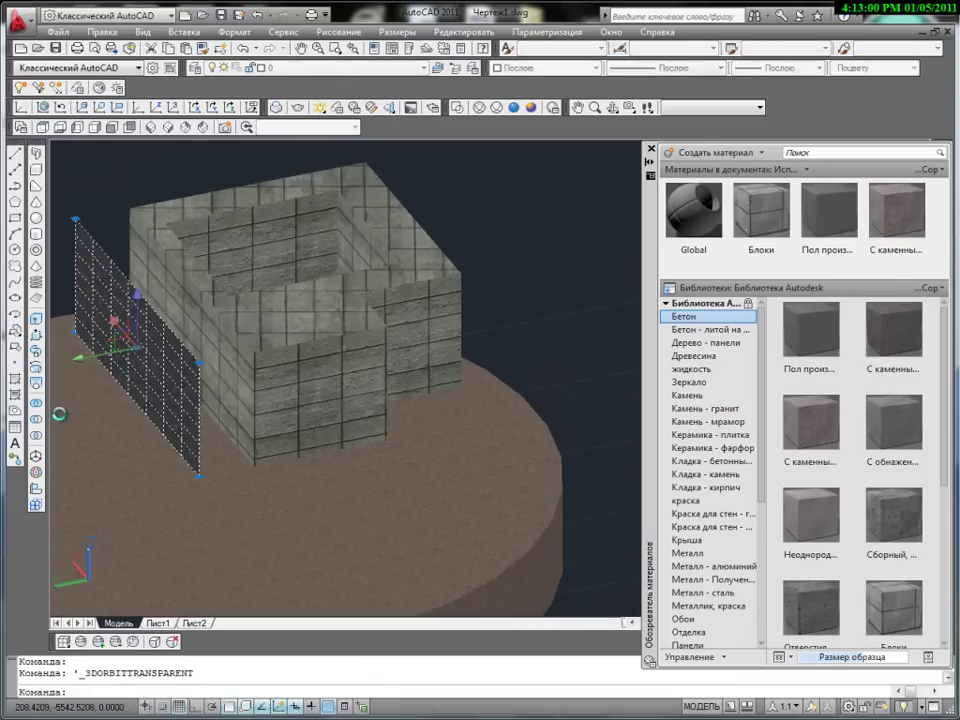
{"action": "left_click", "coordinate": [113, 358]}
{"action": "key", "text": "Escape"}
{"action": "key", "text": "Escape"}
{"action": "middle_click_drag", "start_coordinate": [161, 399], "coordinate": [364, 381], "text": "shift"}
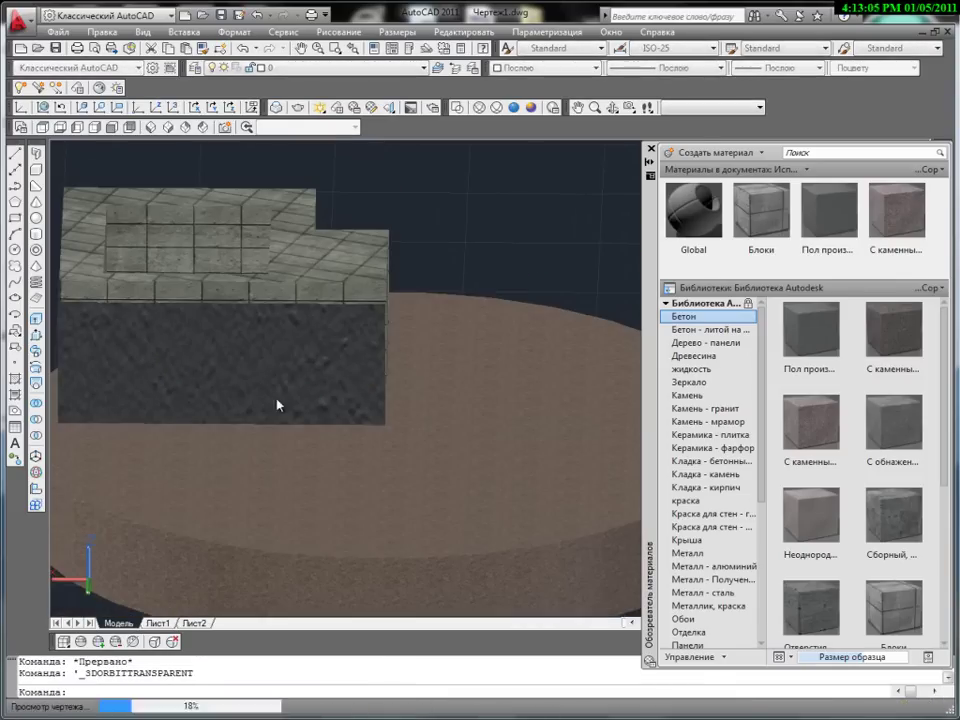
{"action": "scroll", "coordinate": [210, 407], "scroll_direction": "down", "scroll_amount": 5}
{"action": "mouse_move", "coordinate": [210, 407]}
{"action": "middle_mouse_down", "text": "shift"}
{"action": "mouse_move", "coordinate": [375, 418]}
{"action": "mouse_move", "coordinate": [279, 418]}
{"action": "mouse_move", "coordinate": [338, 420]}
{"action": "middle_mouse_up", "text": "shift"}
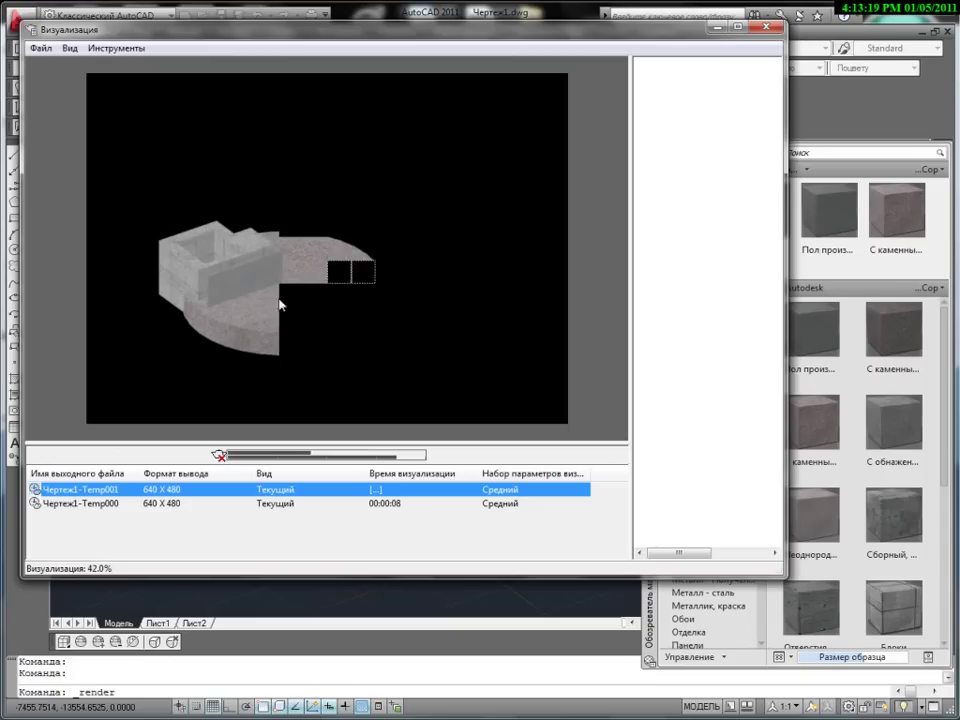
Zoom and pan around the finished render of the box on the stone disc, then close it.
{"action": "scroll", "coordinate": [305, 316], "scroll_direction": "up", "scroll_amount": 1}
{"action": "scroll", "coordinate": [251, 306], "scroll_direction": "up", "scroll_amount": 1}
{"action": "scroll", "coordinate": [266, 311], "scroll_direction": "down", "scroll_amount": 1}
{"action": "scroll", "coordinate": [272, 199], "scroll_direction": "down", "scroll_amount": 2}
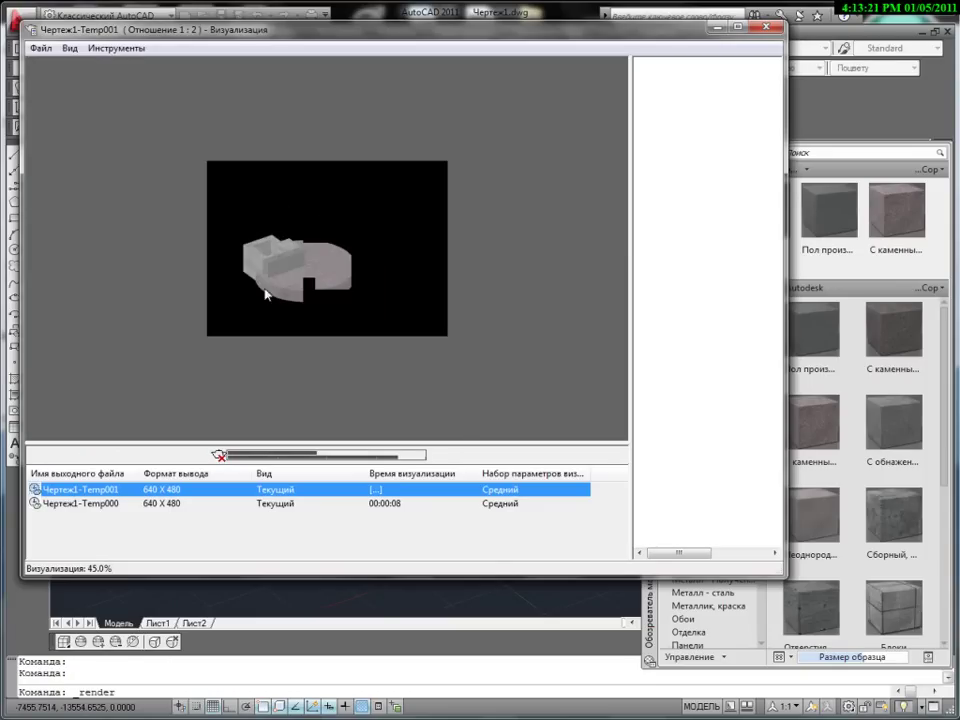
{"action": "scroll", "coordinate": [266, 285], "scroll_direction": "up", "scroll_amount": 1}
{"action": "scroll", "coordinate": [261, 300], "scroll_direction": "up", "scroll_amount": 1}
{"action": "left_click_drag", "start_coordinate": [334, 295], "coordinate": [378, 294]}
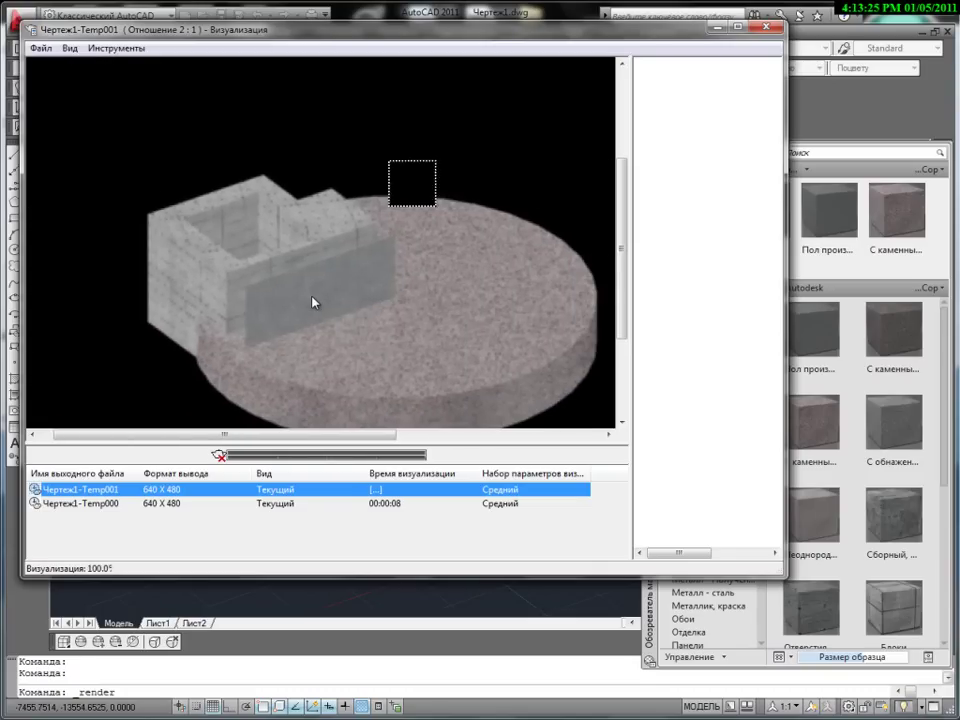
{"action": "left_click", "coordinate": [798, 40]}
Zoom in on the panel and walls and render the close-up view.
{"action": "scroll", "coordinate": [281, 475], "scroll_direction": "up", "scroll_amount": 5}
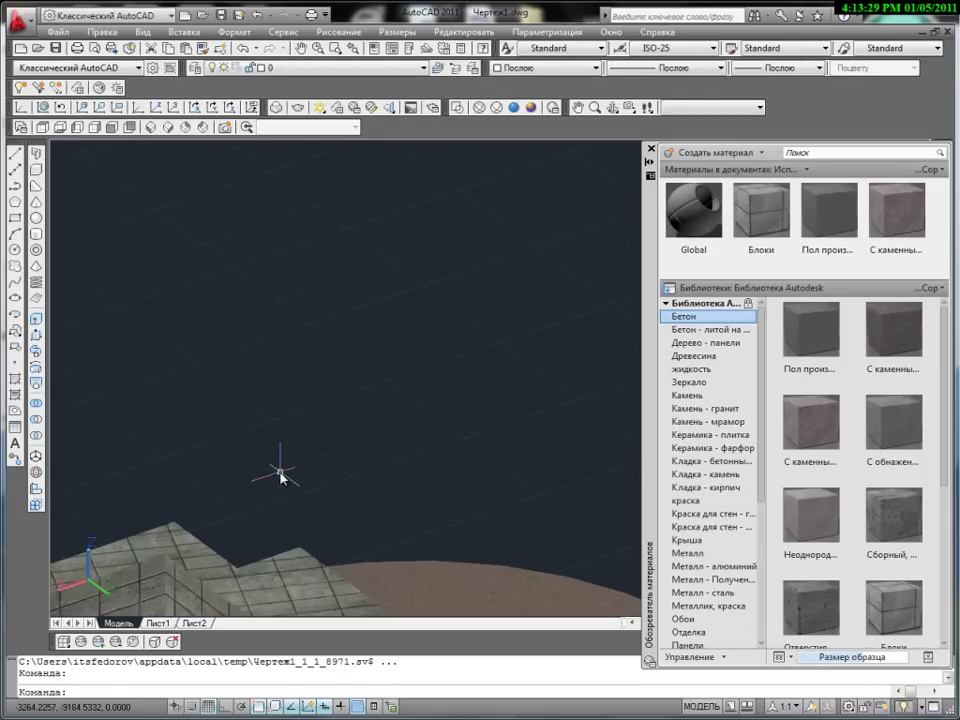
{"action": "scroll", "coordinate": [317, 435], "scroll_direction": "down", "scroll_amount": 1}
{"action": "scroll", "coordinate": [449, 278], "scroll_direction": "down", "scroll_amount": 2}
{"action": "scroll", "coordinate": [443, 393], "scroll_direction": "up", "scroll_amount": 2}
{"action": "middle_click_drag", "start_coordinate": [386, 396], "coordinate": [277, 399]}
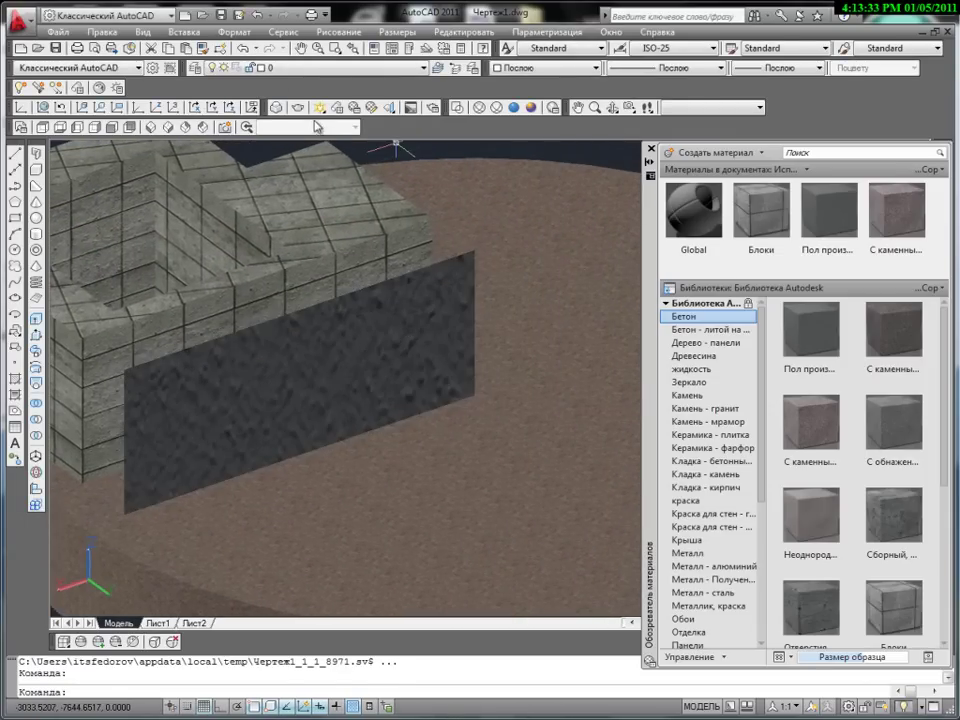
{"action": "left_click", "coordinate": [297, 109]}
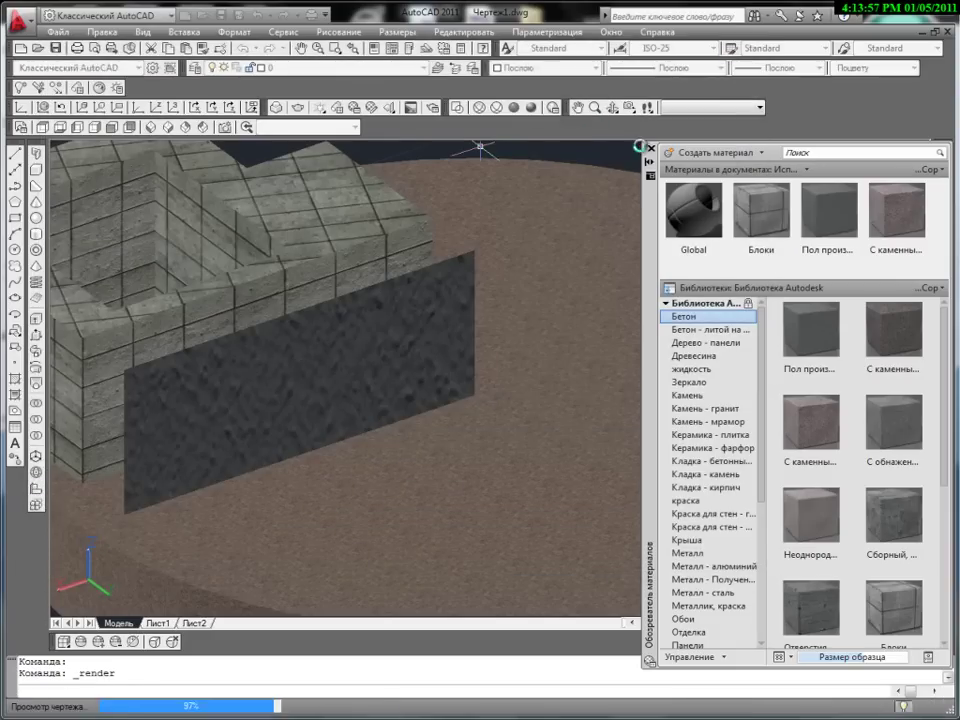
Collapse the Autodesk Library tree so My Materials shows, then zoom out and pan to the whole model.
{"action": "left_click", "coordinate": [665, 302]}
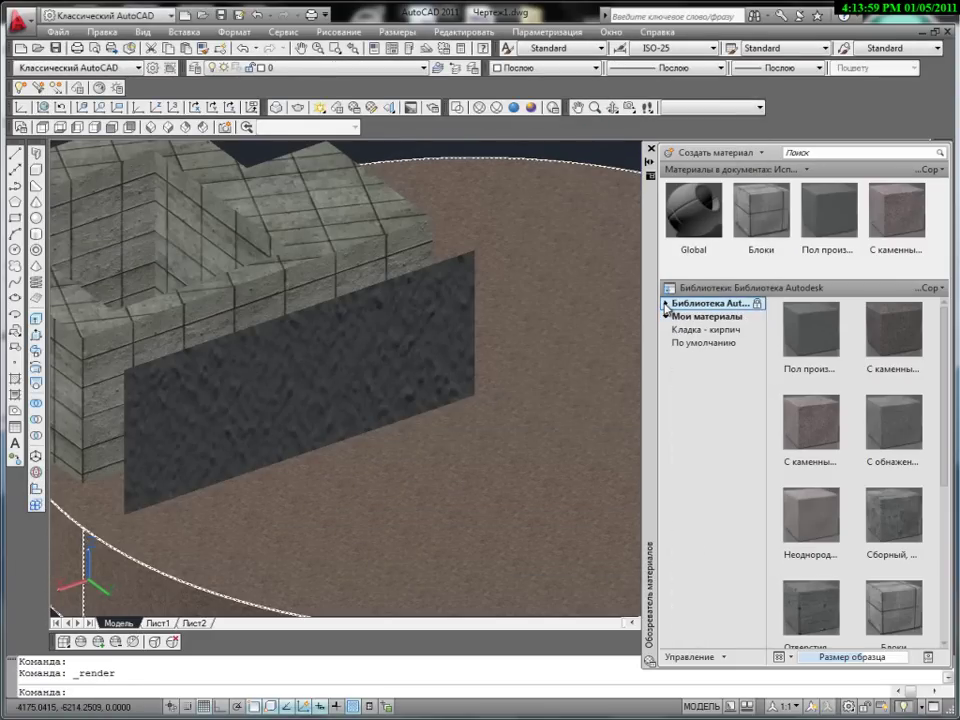
{"action": "scroll", "coordinate": [531, 300], "scroll_direction": "down", "scroll_amount": 2}
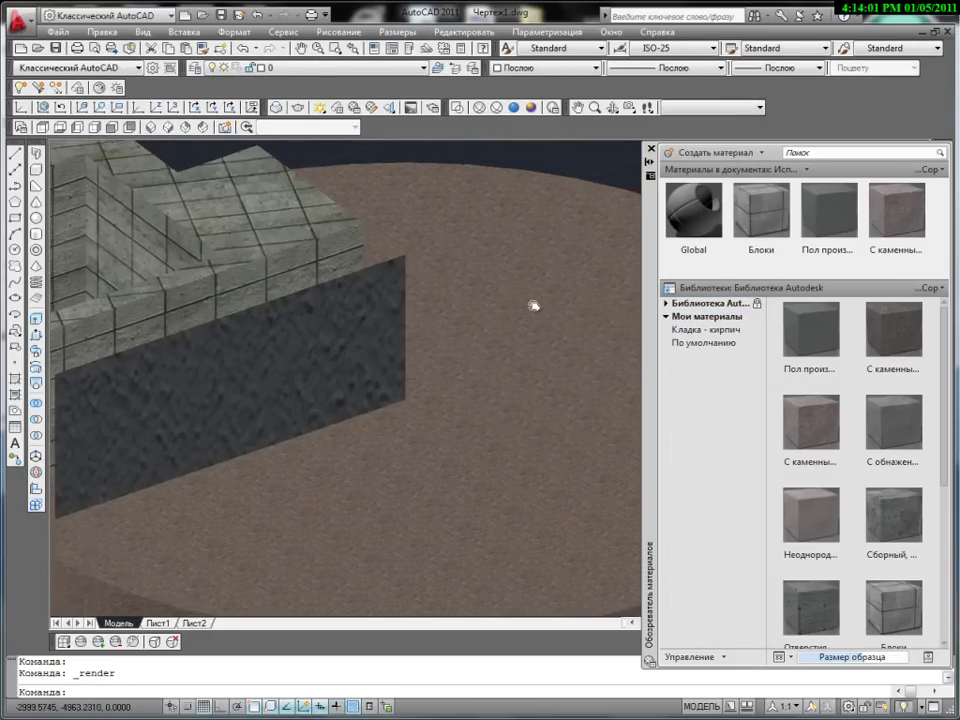
{"action": "scroll", "coordinate": [546, 300], "scroll_direction": "down", "scroll_amount": 4}
{"action": "middle_click_drag", "start_coordinate": [560, 270], "coordinate": [494, 300]}
{"action": "mouse_move", "coordinate": [577, 500]}
{"action": "middle_mouse_down"}
{"action": "mouse_move", "coordinate": [600, 413]}
{"action": "mouse_move", "coordinate": [565, 427]}
{"action": "middle_mouse_up"}
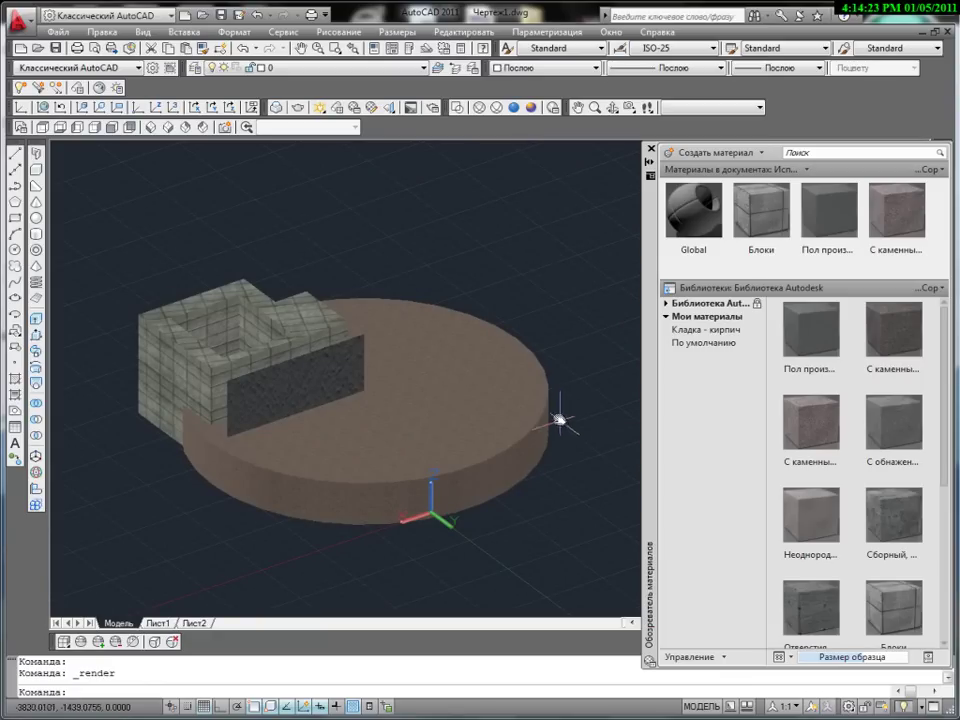
After trying a wall paint material, create a new Общий (Generic) material instead.
{"action": "left_click", "coordinate": [706, 153]}
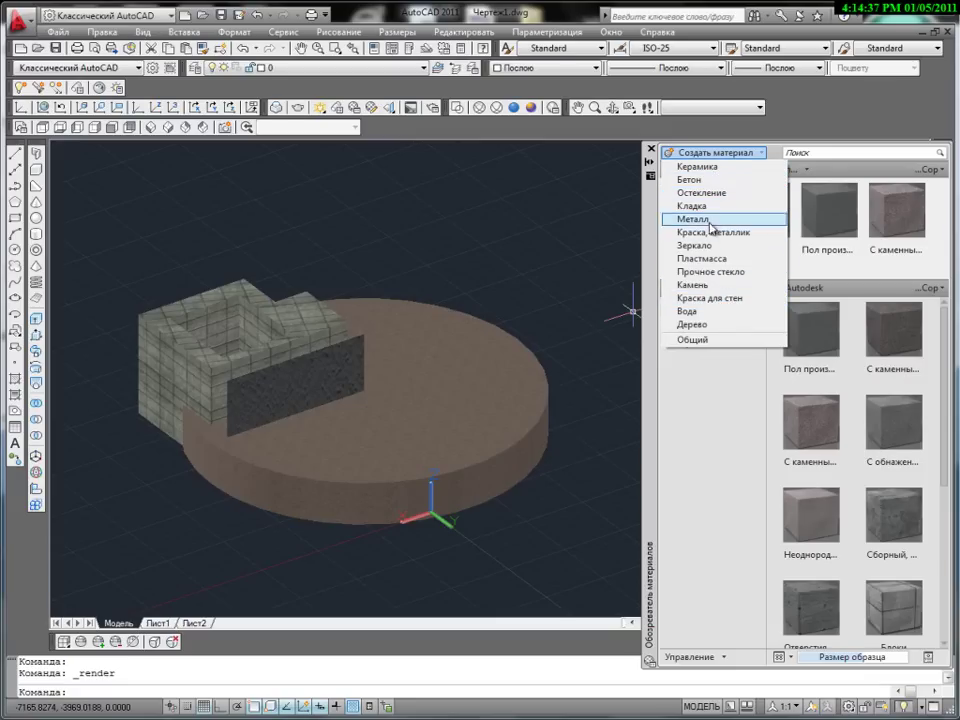
{"action": "left_click", "coordinate": [707, 299]}
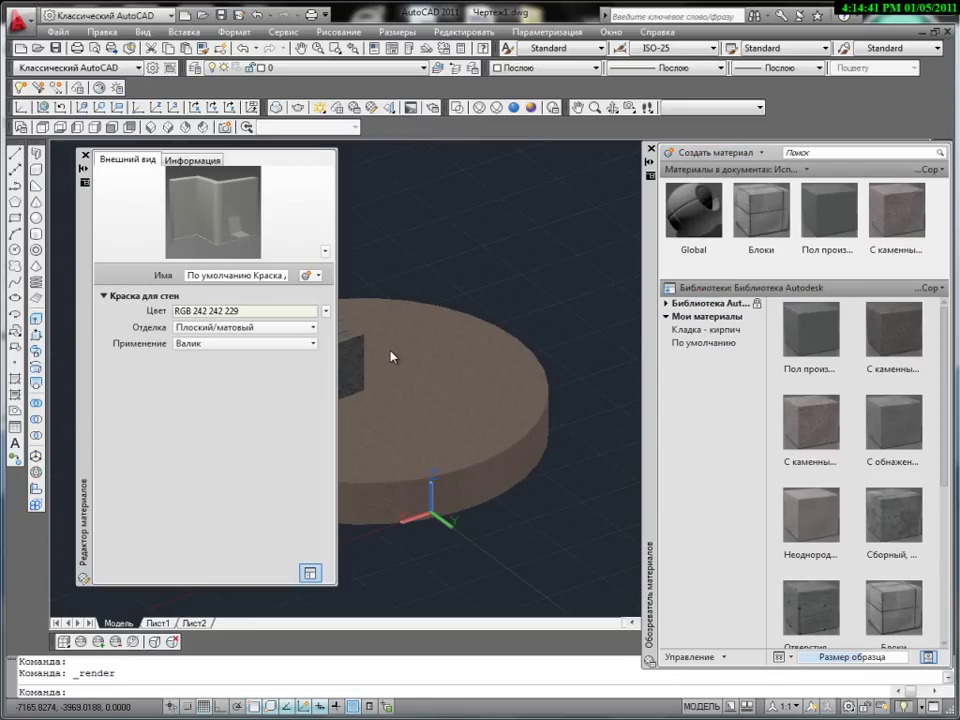
{"action": "left_click", "coordinate": [240, 338]}
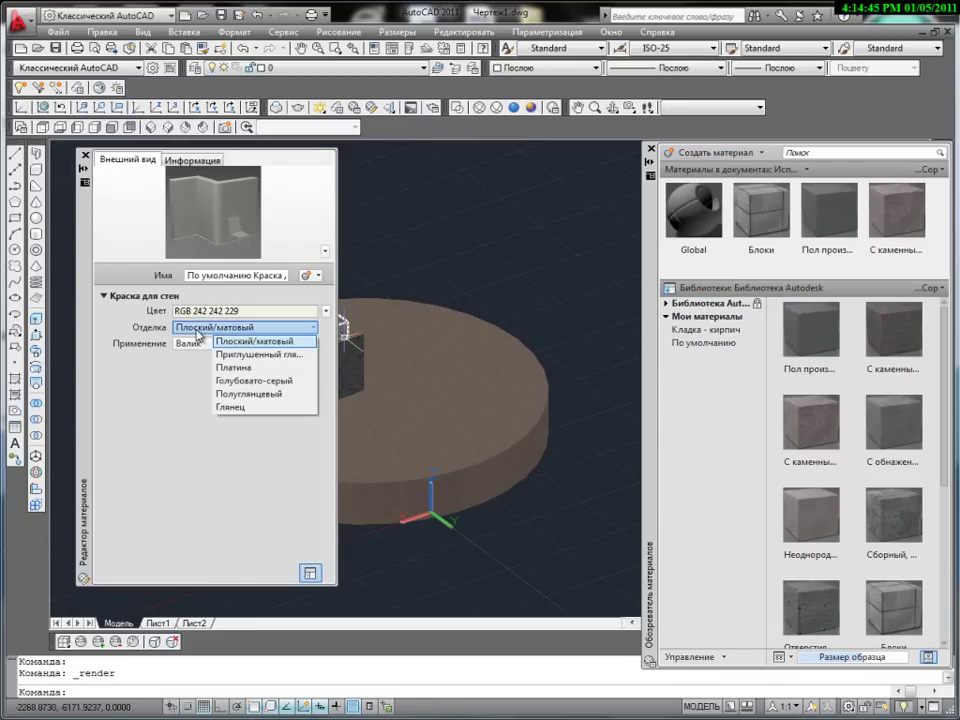
{"action": "left_click", "coordinate": [700, 152]}
{"action": "left_click", "coordinate": [700, 152]}
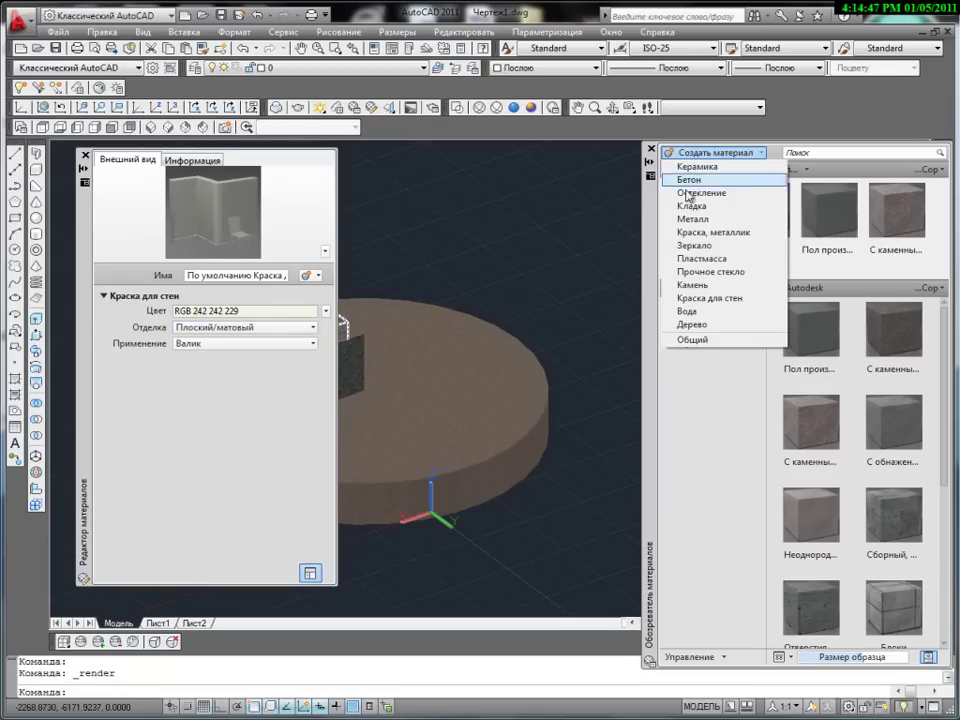
{"action": "left_click", "coordinate": [690, 339]}
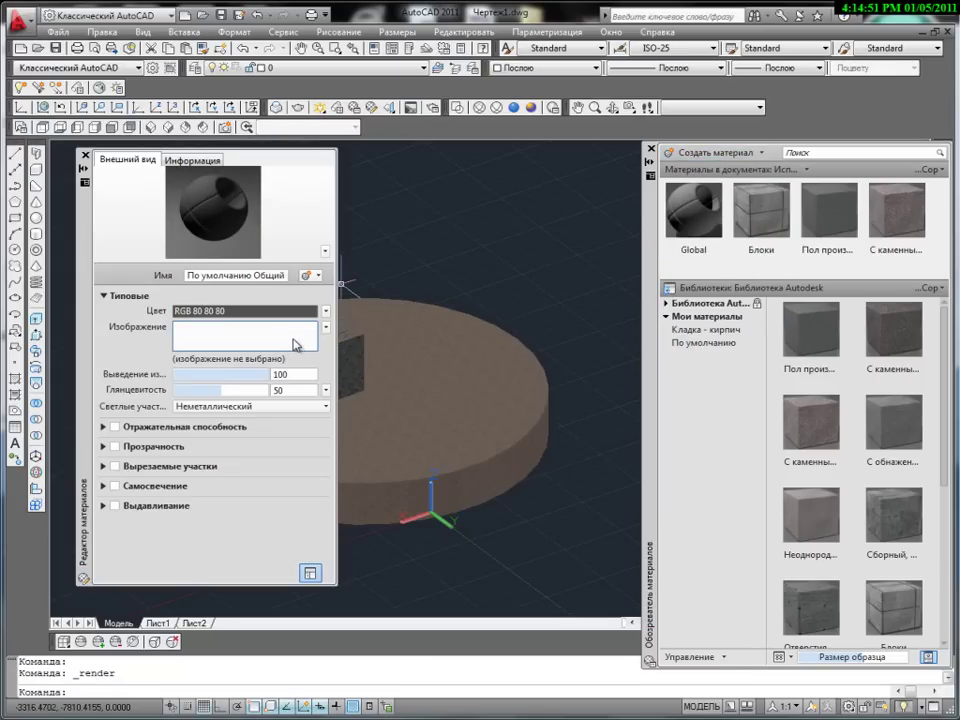
Load sunandsky.png as the generic material's colour image.
{"action": "left_click", "coordinate": [253, 342]}
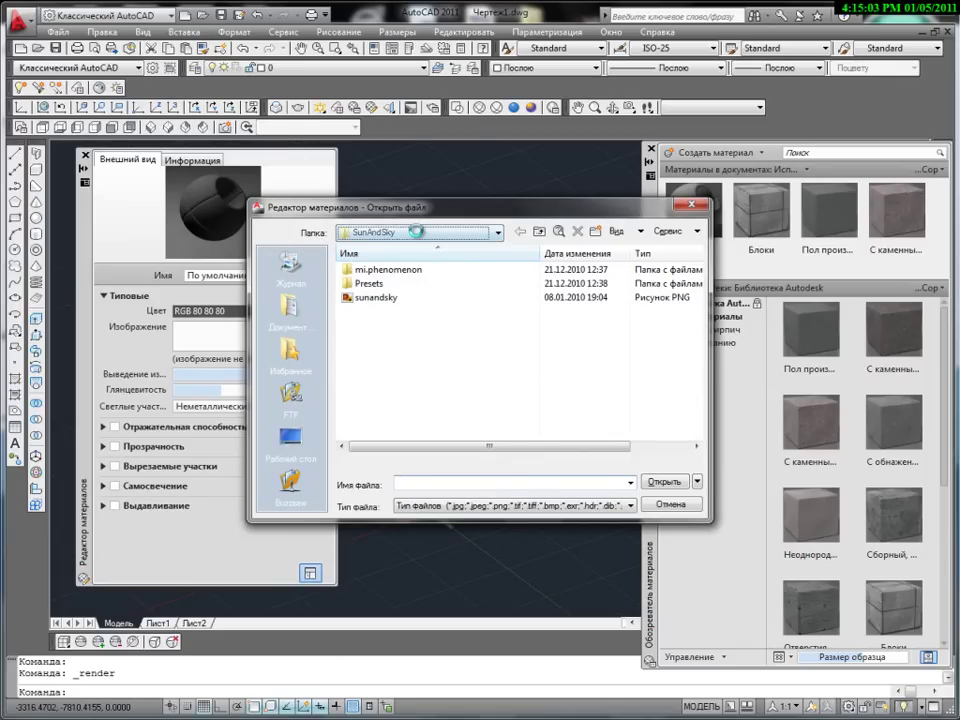
{"action": "left_click", "coordinate": [415, 231]}
{"action": "left_click", "coordinate": [415, 231]}
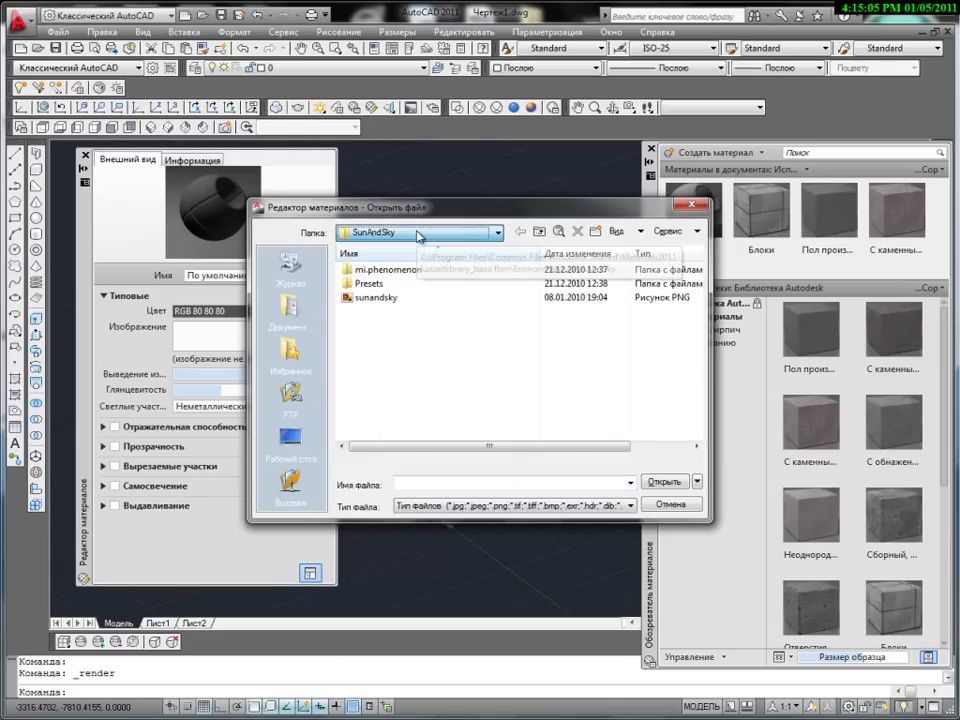
{"action": "left_click", "coordinate": [392, 299]}
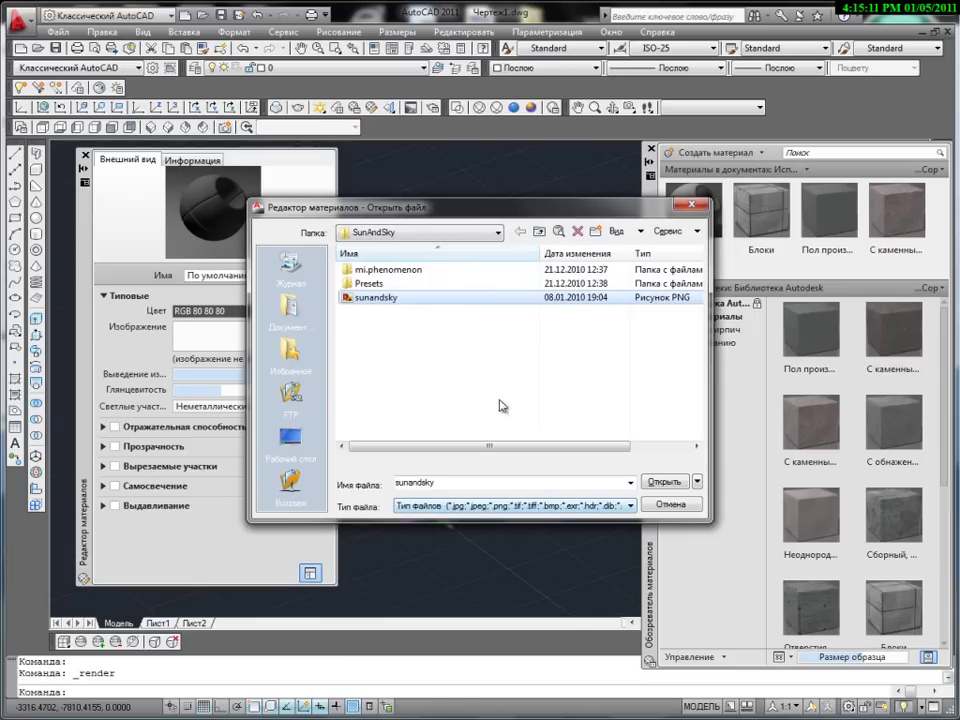
{"action": "double_click", "coordinate": [405, 299]}
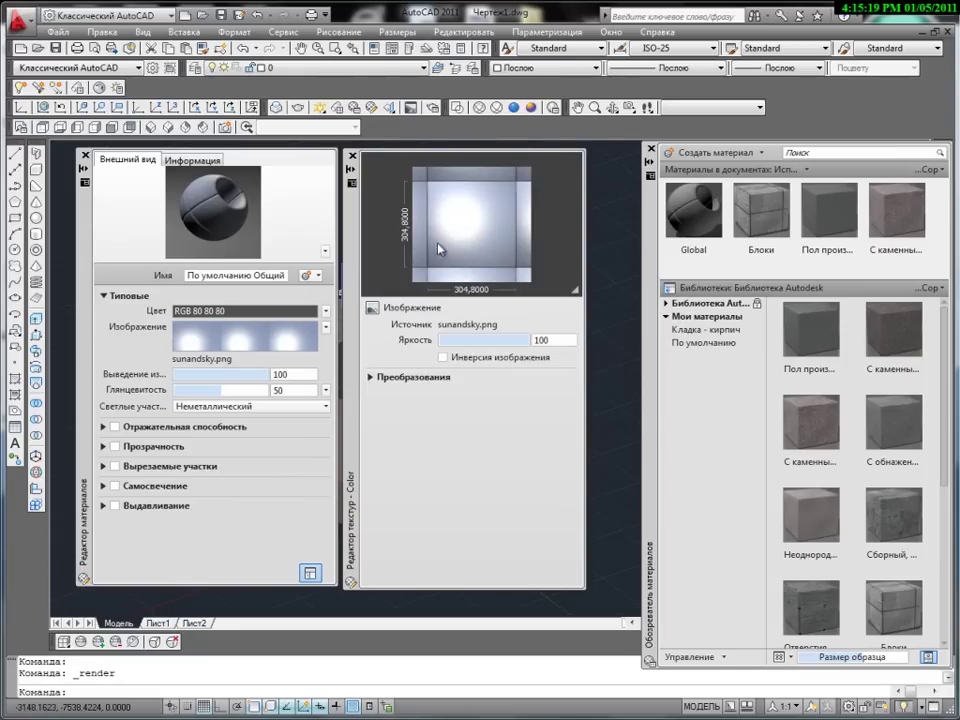
Try the texture's brightness and Invert Image, leaving brightness at 100 and inversion off.
{"action": "left_click_drag", "start_coordinate": [499, 338], "coordinate": [520, 341]}
{"action": "left_click", "coordinate": [484, 360]}
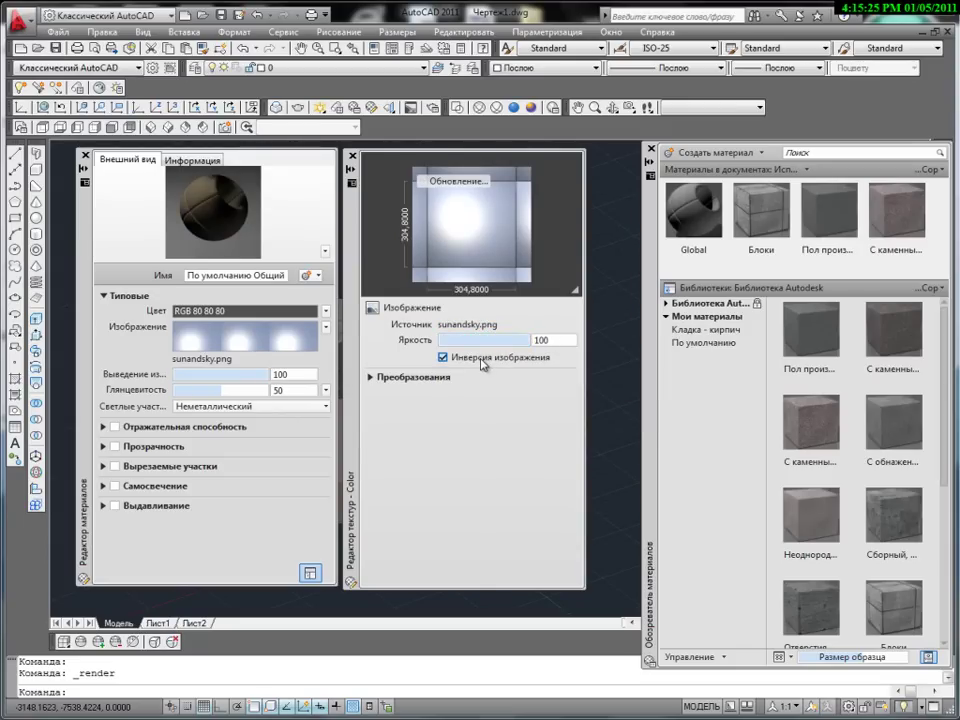
{"action": "left_click", "coordinate": [473, 360]}
{"action": "left_click", "coordinate": [473, 361]}
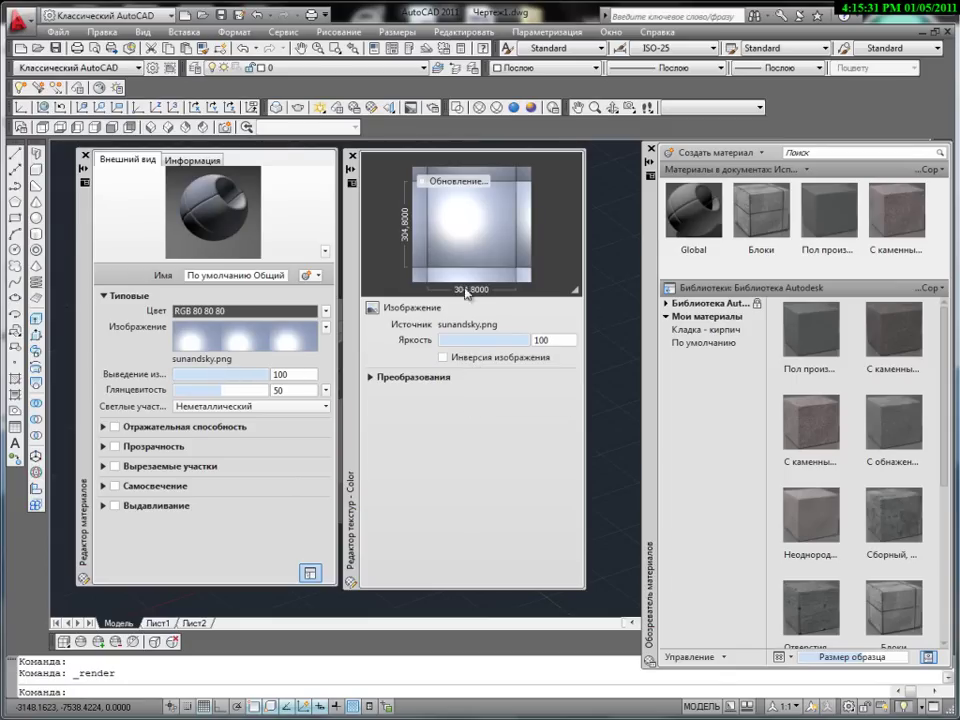
{"action": "left_click", "coordinate": [444, 357]}
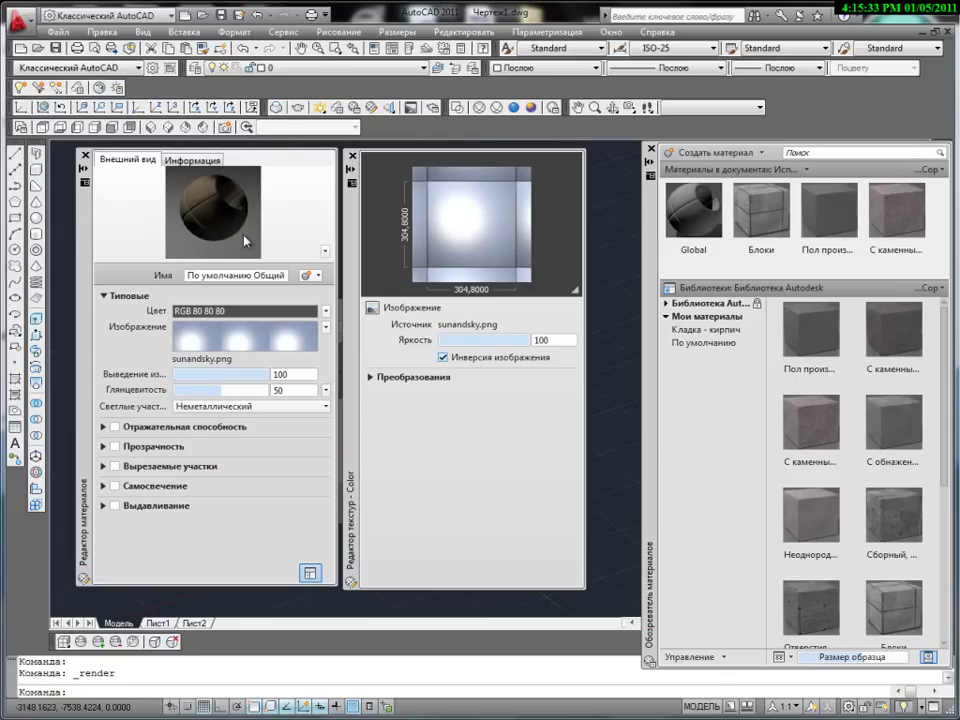
{"action": "left_click", "coordinate": [444, 357]}
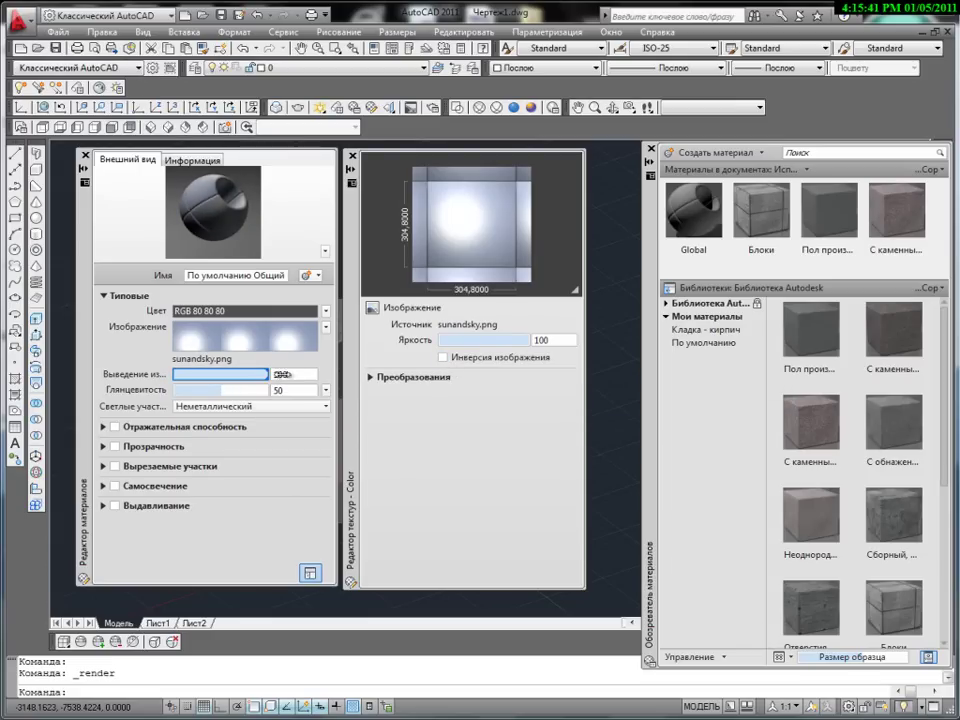
Set the generic material's glossiness to 72.
{"action": "left_click_drag", "start_coordinate": [220, 390], "coordinate": [268, 390]}
{"action": "double_click", "coordinate": [275, 390]}
{"action": "type", "text": "72"}
Try Checker and Gradient glossiness maps, cancel an Image map, and return to a plain value.
{"action": "left_click", "coordinate": [326, 390]}
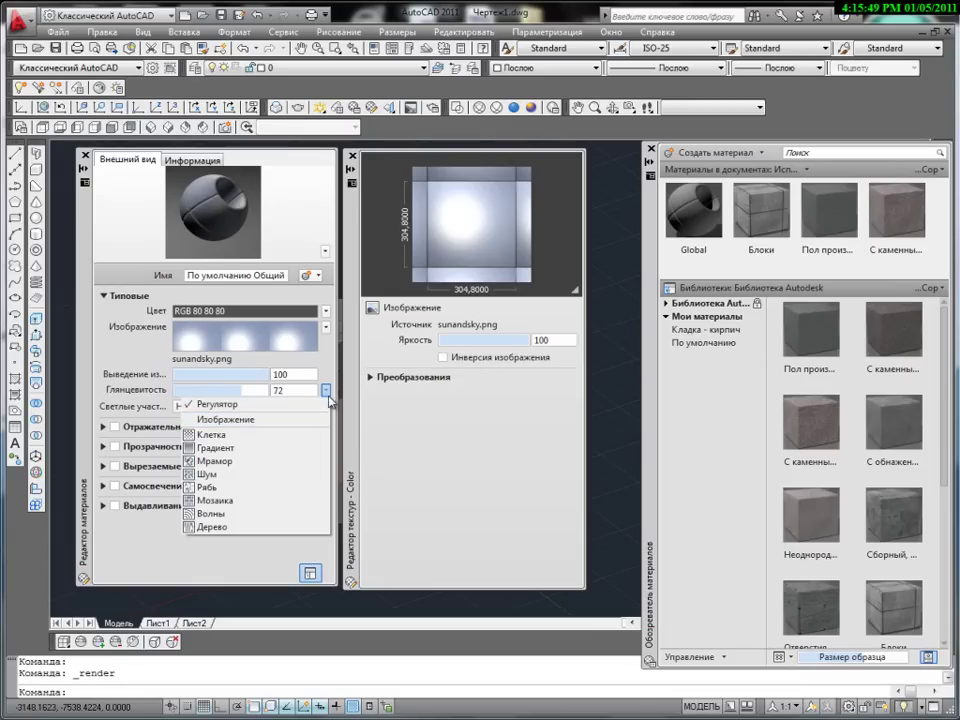
{"action": "left_click", "coordinate": [285, 435]}
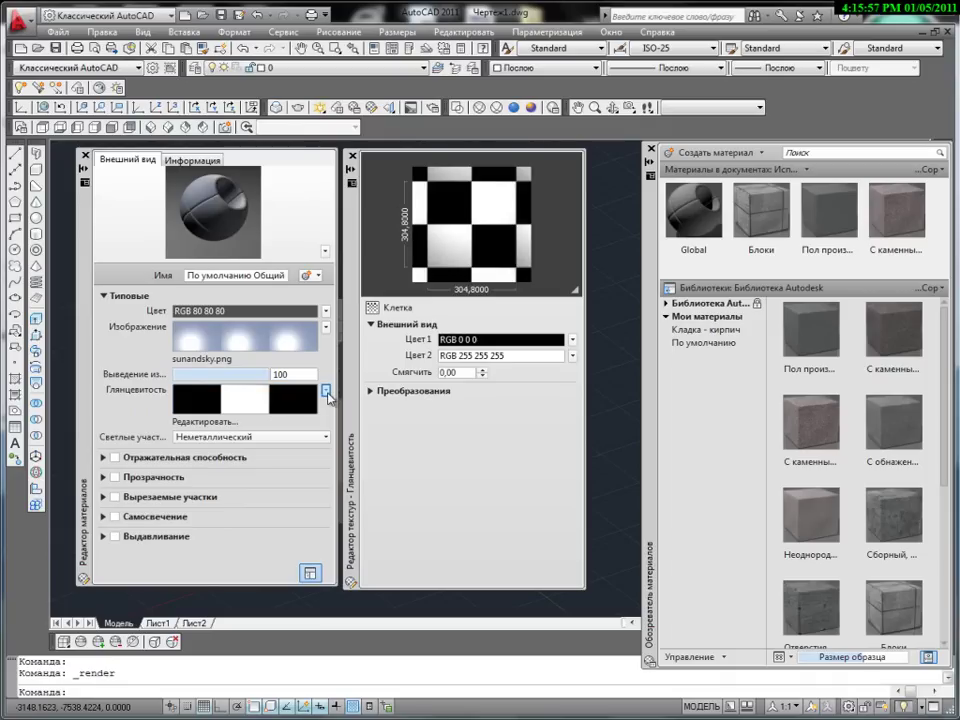
{"action": "left_click", "coordinate": [326, 392]}
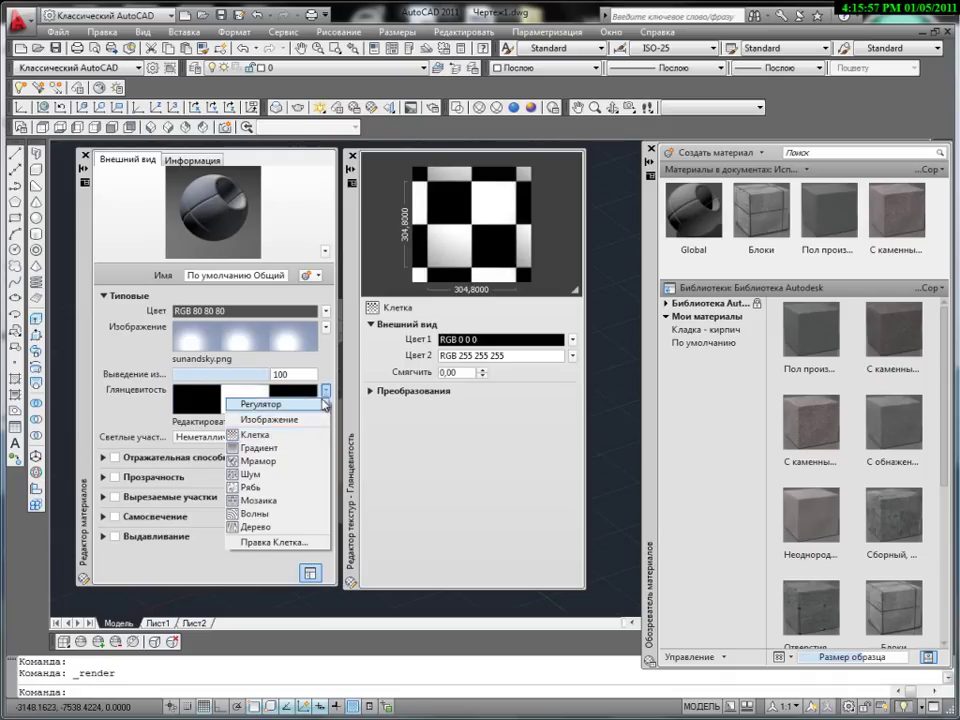
{"action": "left_click", "coordinate": [297, 454]}
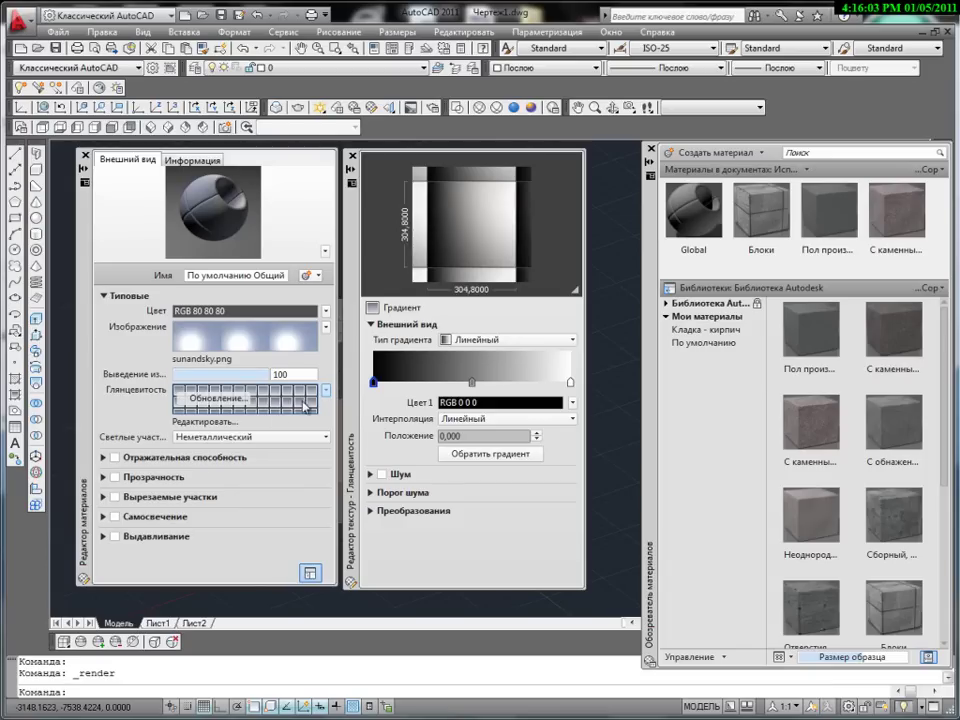
{"action": "left_click", "coordinate": [326, 392]}
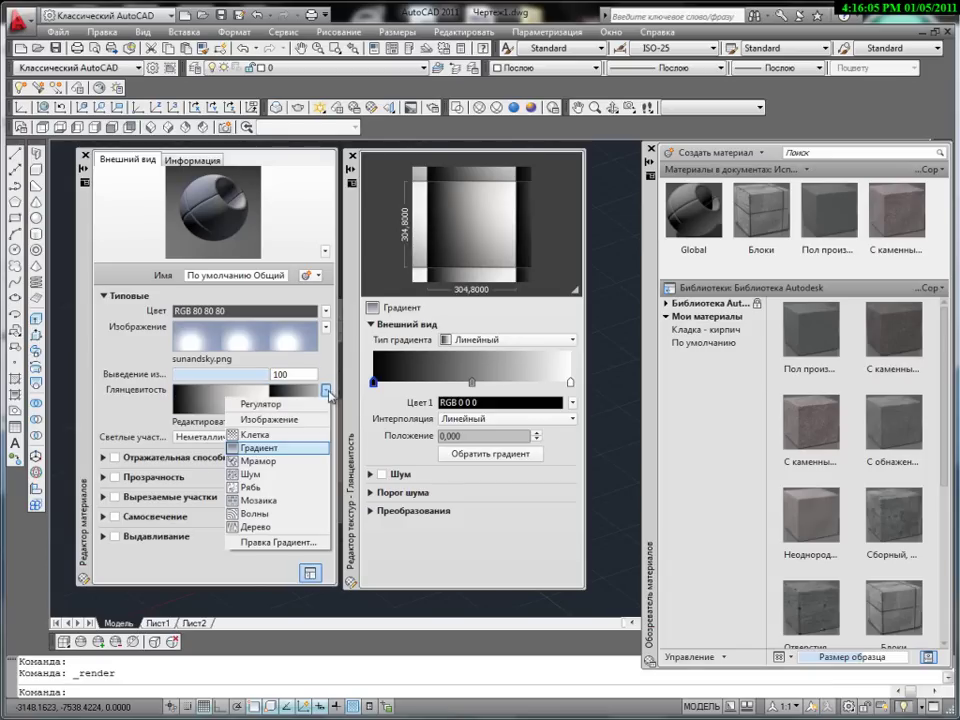
{"action": "left_click", "coordinate": [298, 420]}
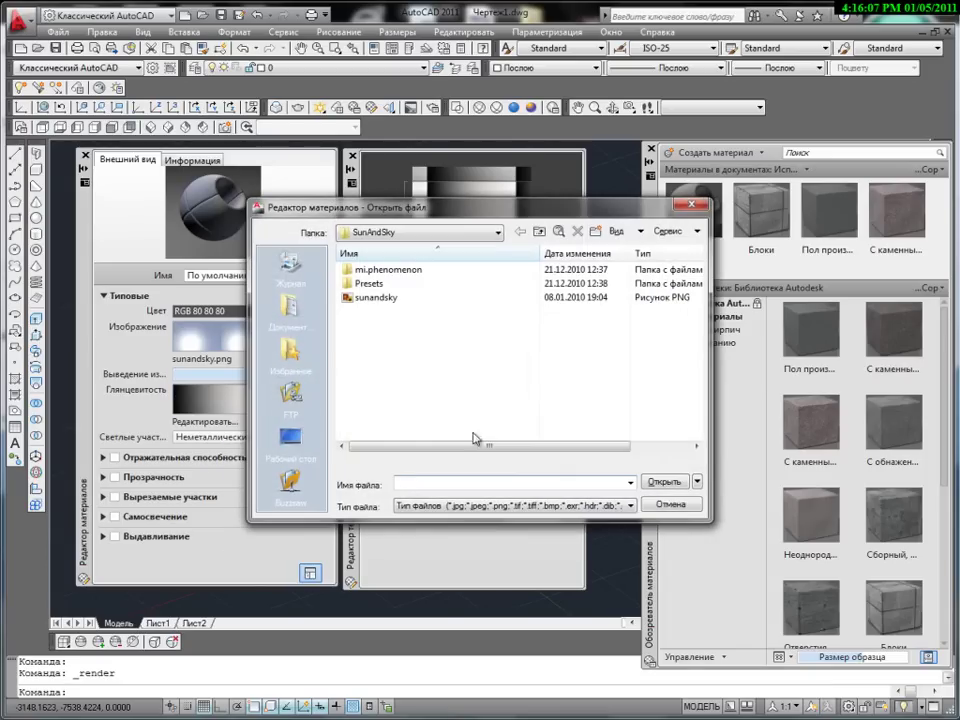
{"action": "key", "text": "Escape"}
{"action": "left_click", "coordinate": [326, 391]}
Return glossiness to 72 and keep the highlights non-metallic after trying metallic.
{"action": "left_click", "coordinate": [324, 401]}
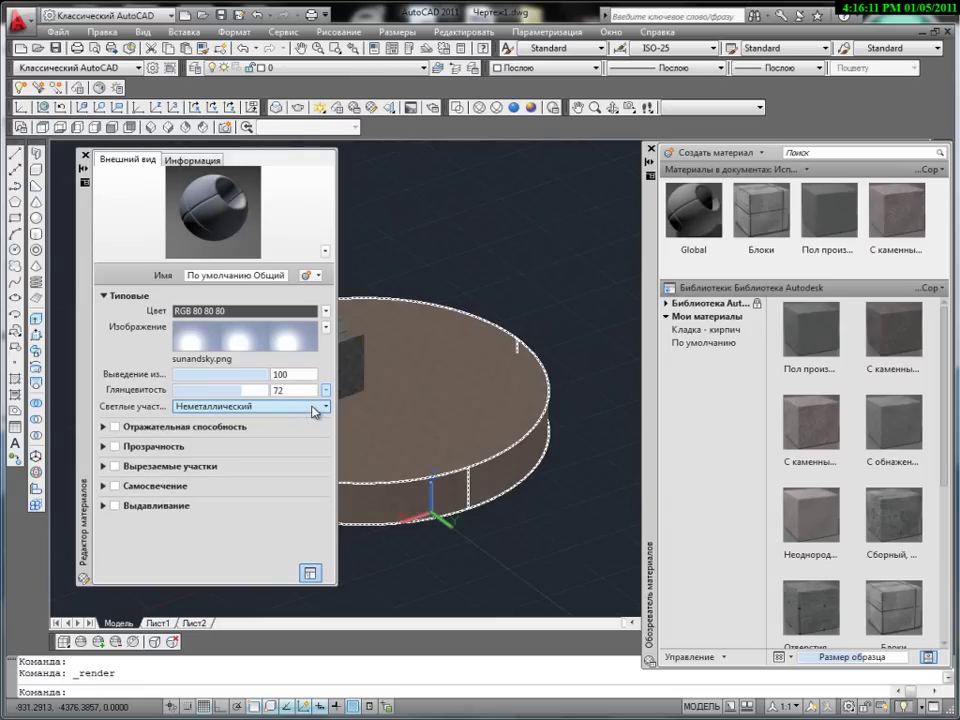
{"action": "left_click", "coordinate": [250, 406]}
{"action": "left_click", "coordinate": [256, 433]}
{"action": "left_click", "coordinate": [255, 406]}
{"action": "left_click", "coordinate": [230, 420]}
Turn on reflectivity, and briefly enable transparency before switching it back off.
{"action": "left_click", "coordinate": [141, 428]}
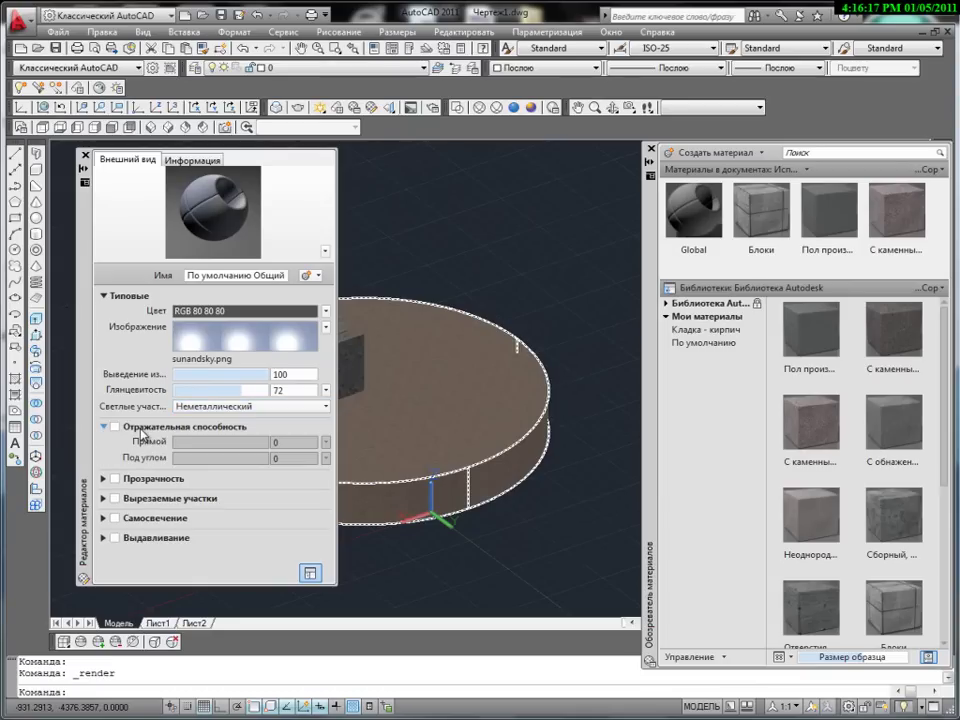
{"action": "left_click", "coordinate": [115, 427]}
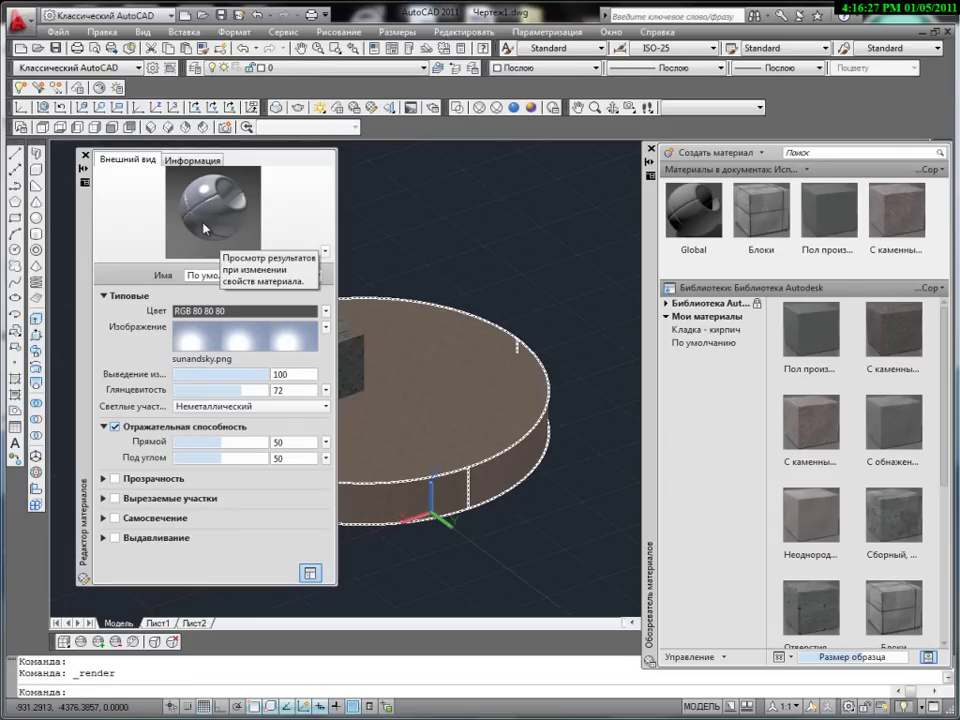
{"action": "left_click", "coordinate": [115, 479]}
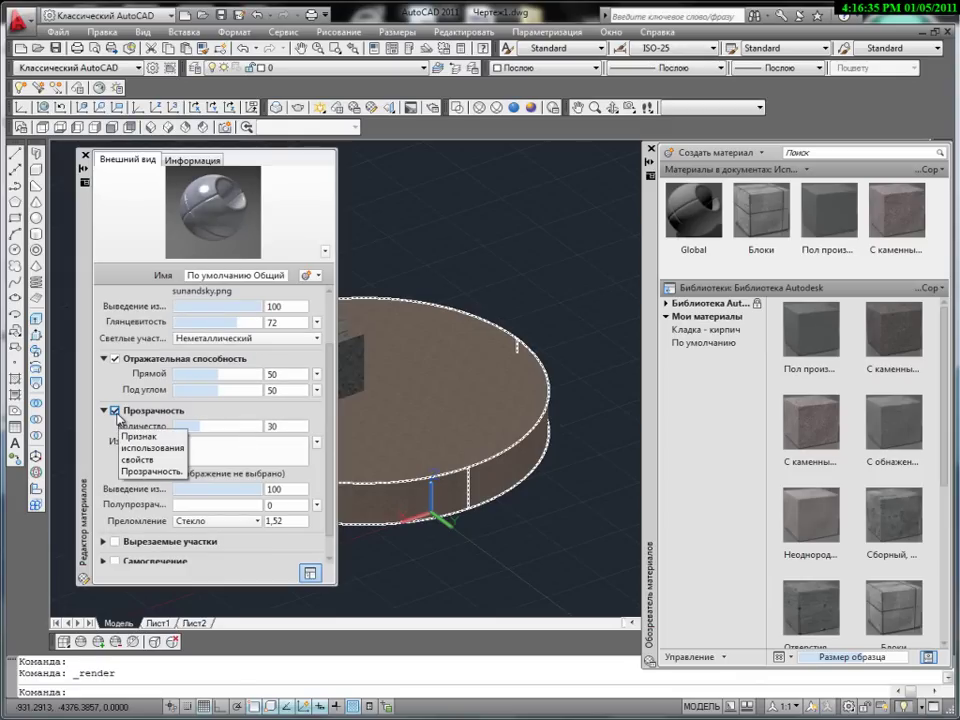
{"action": "left_click", "coordinate": [116, 411]}
Turn on cutouts for the material without choosing a cutout image.
{"action": "scroll", "coordinate": [118, 541], "scroll_direction": "down", "scroll_amount": 1}
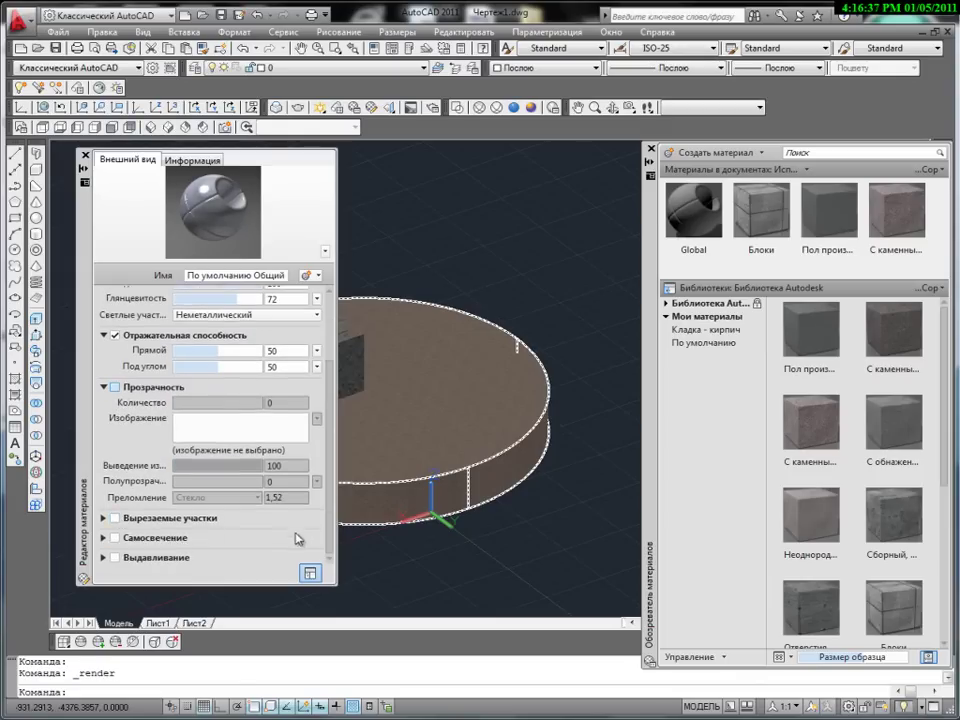
{"action": "left_click", "coordinate": [115, 518]}
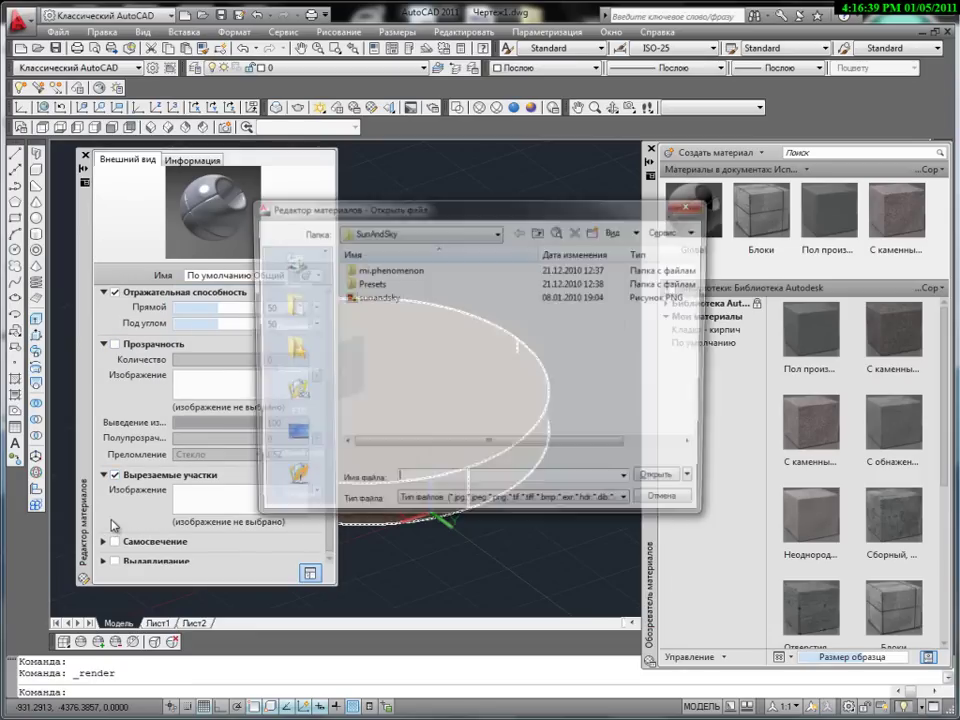
{"action": "left_click", "coordinate": [655, 505]}
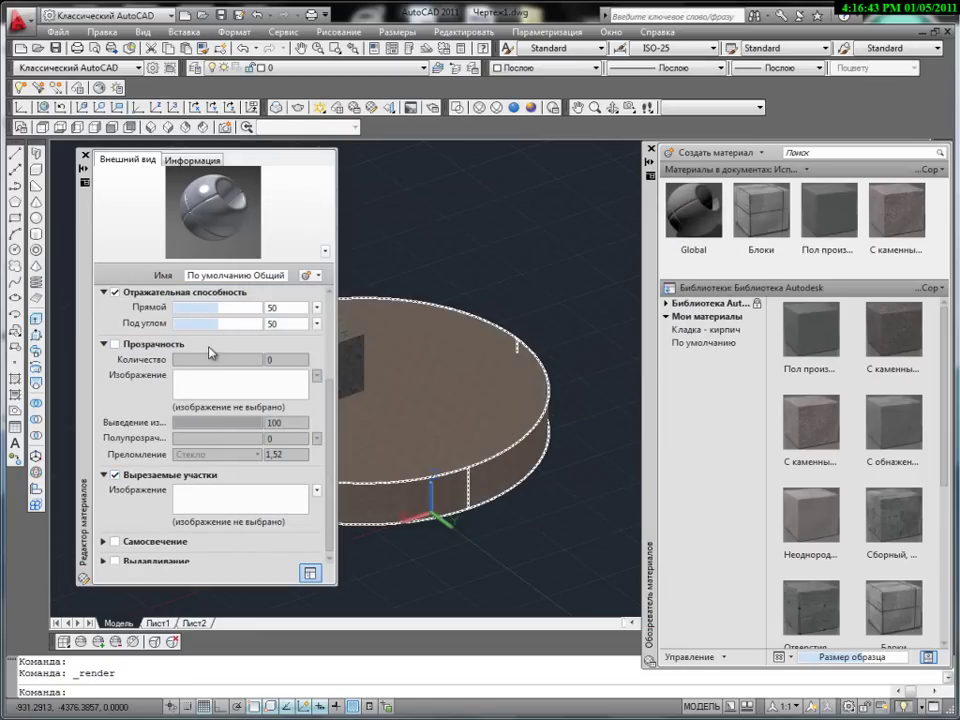
Enable self-illumination with the CRT television luminance preset and a natural-light 6000 colour temperature.
{"action": "left_click", "coordinate": [115, 542]}
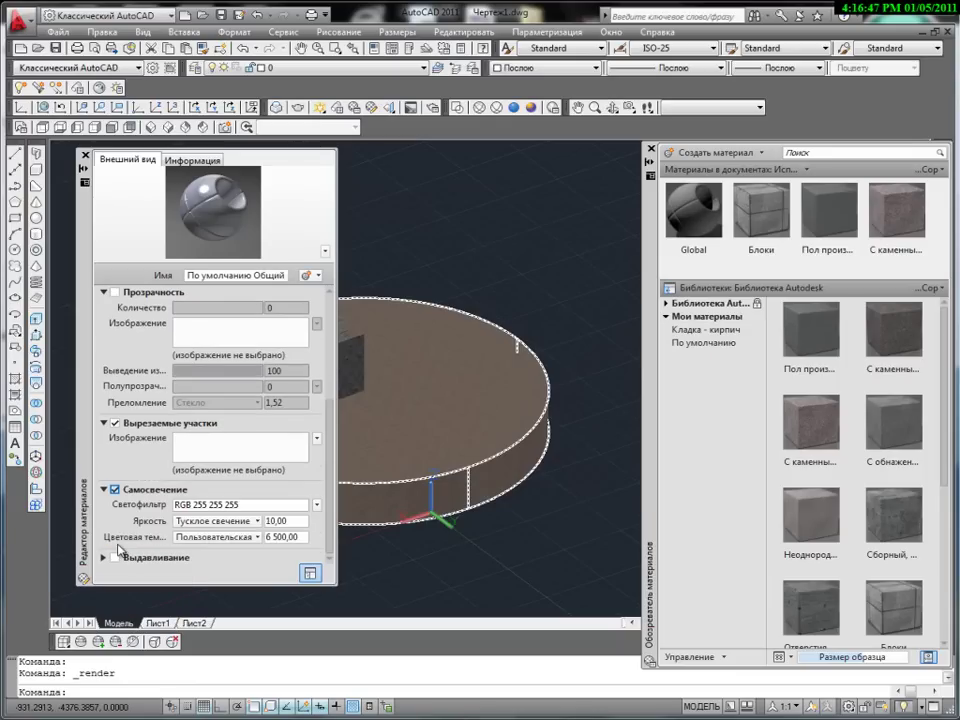
{"action": "left_click", "coordinate": [223, 527]}
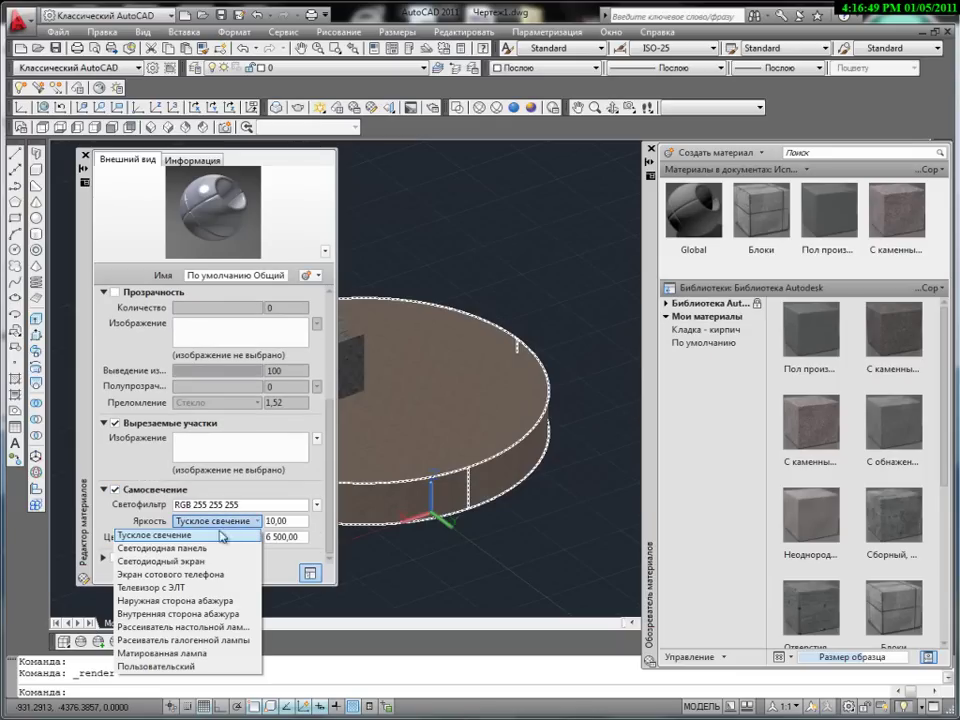
{"action": "left_click", "coordinate": [203, 588]}
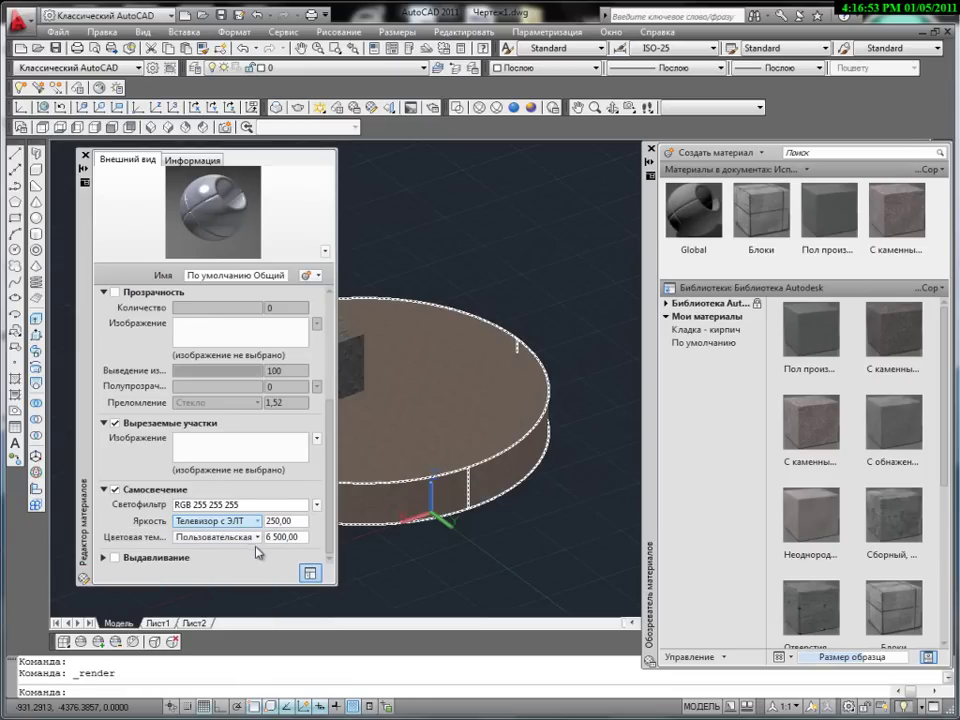
{"action": "left_click", "coordinate": [257, 538]}
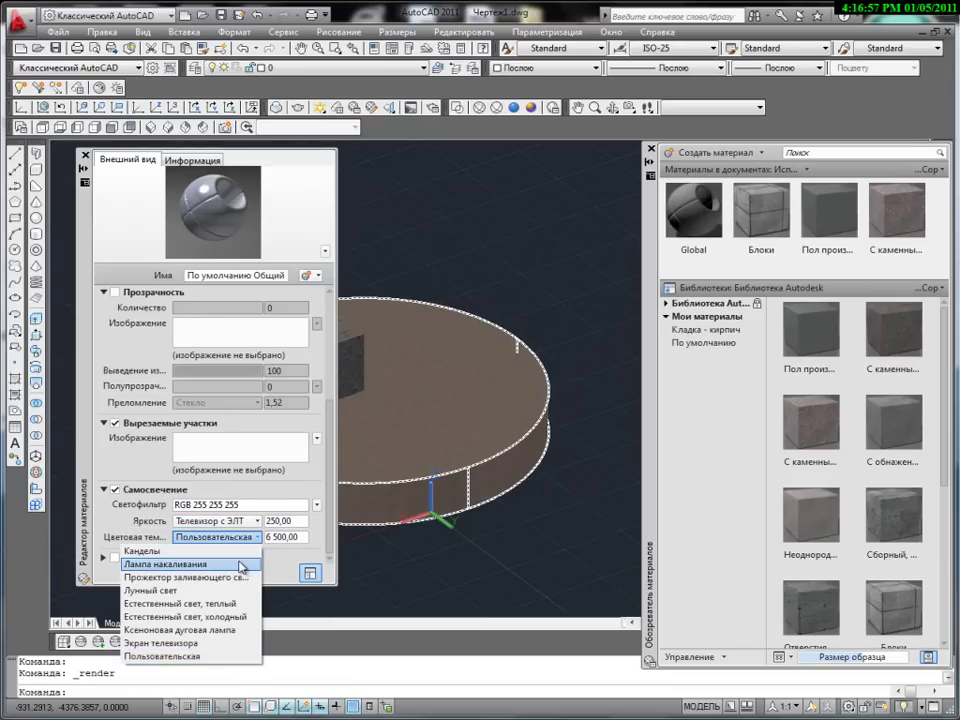
{"action": "left_click", "coordinate": [238, 617]}
{"action": "scroll", "coordinate": [238, 600], "scroll_direction": "down", "scroll_amount": 2}
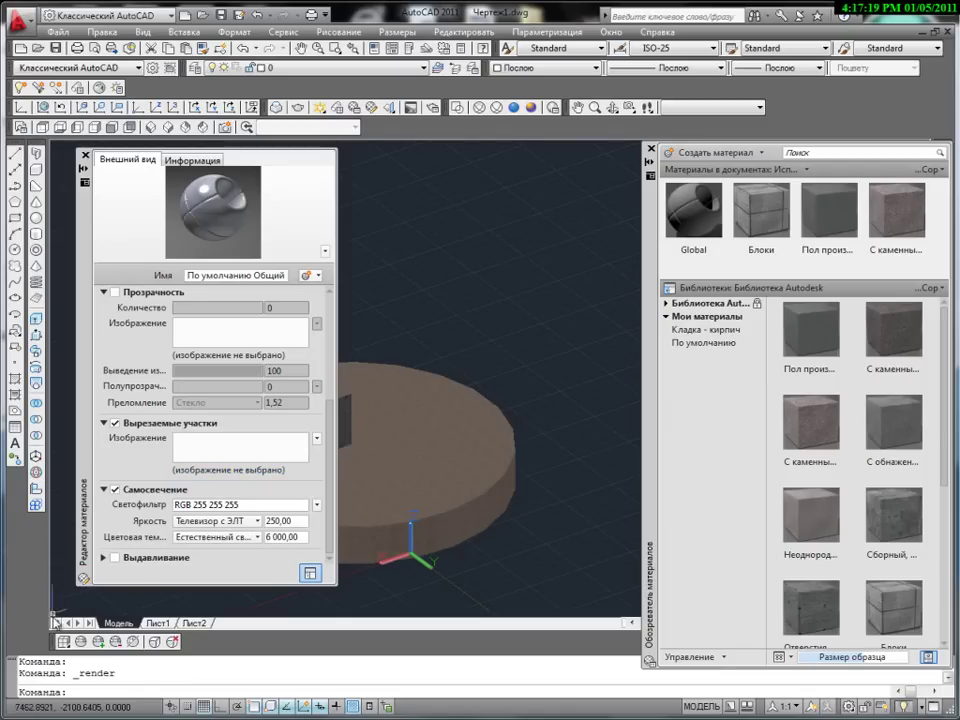
Enable bump without an image file, leaving the material type unchanged.
{"action": "left_click", "coordinate": [114, 559]}
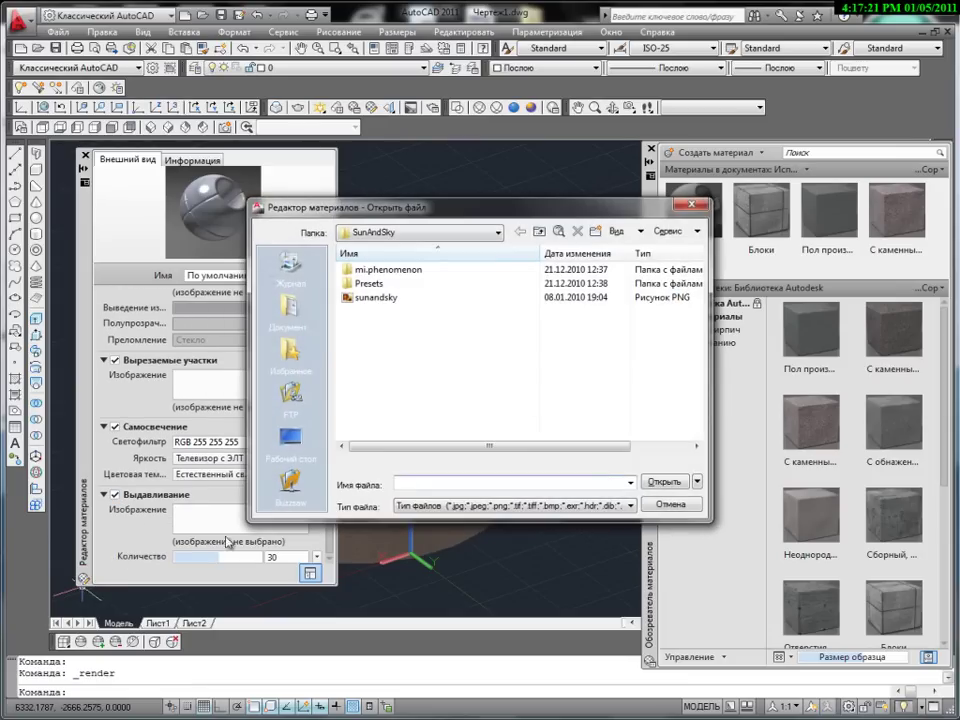
{"action": "left_click", "coordinate": [670, 504]}
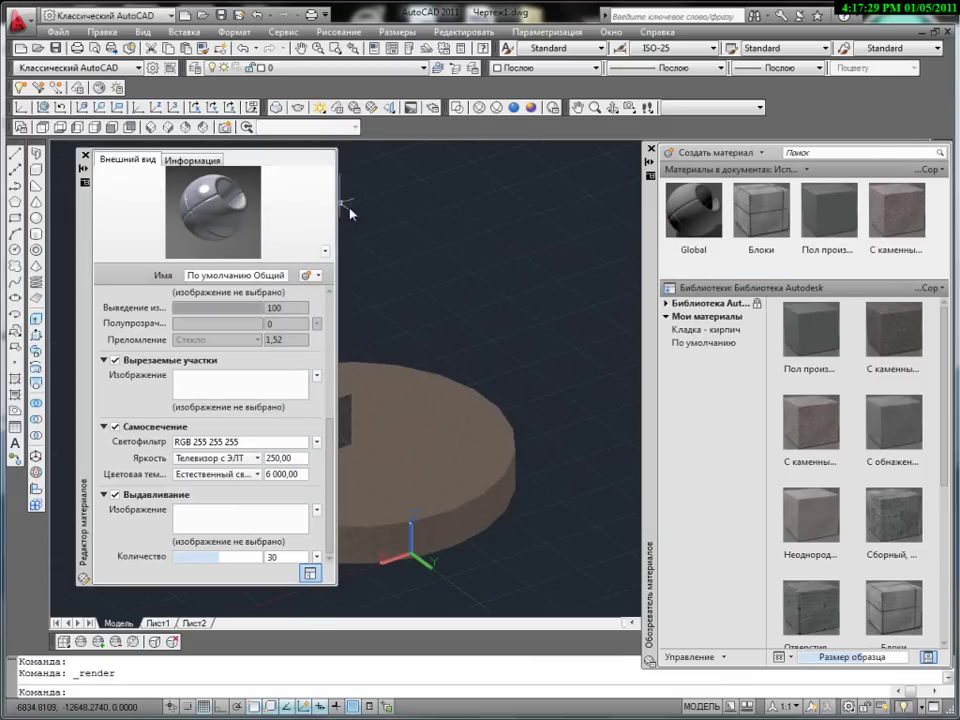
{"action": "left_click", "coordinate": [308, 276]}
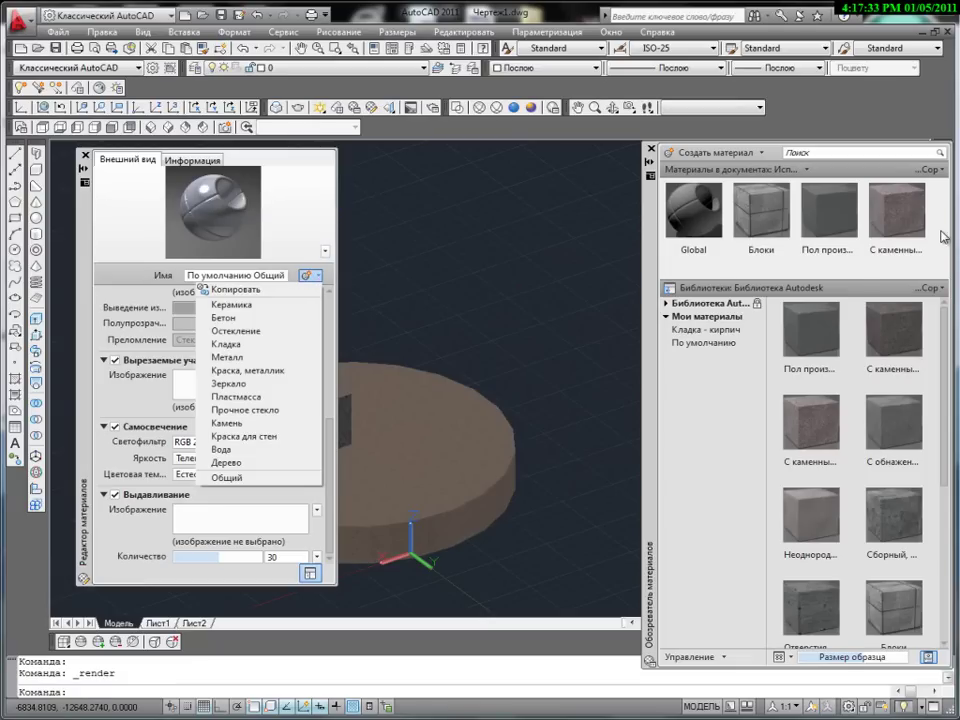
{"action": "left_click", "coordinate": [706, 180]}
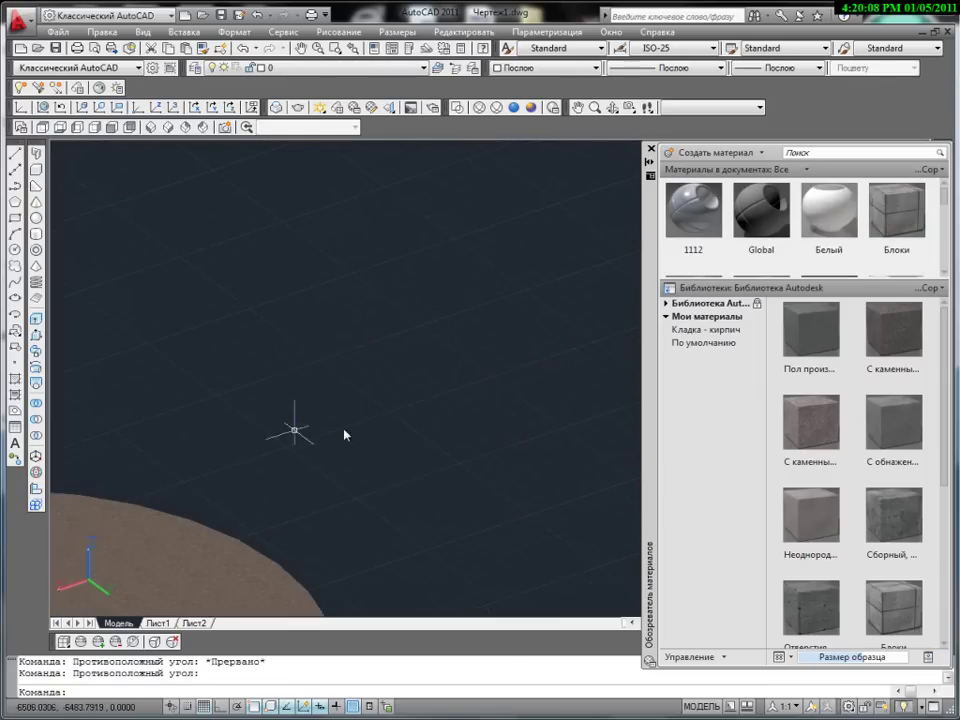
{"action": "mouse_move", "coordinate": [274, 407]}
{"action": "middle_mouse_down"}
{"action": "mouse_move", "coordinate": [314, 363]}
{"action": "mouse_move", "coordinate": [293, 326]}
{"action": "middle_mouse_up"}
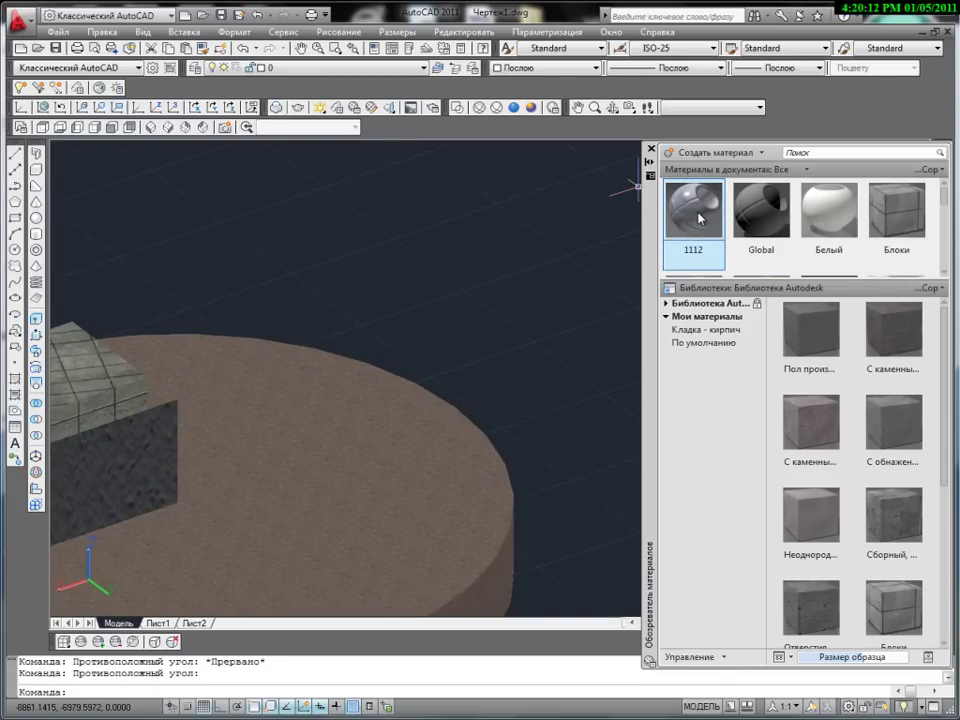
Drag the 1112 material into the My Materials library and show its contents.
{"action": "left_click_drag", "start_coordinate": [697, 224], "coordinate": [724, 381]}
{"action": "mouse_move", "coordinate": [696, 222]}
{"action": "left_mouse_down"}
{"action": "mouse_move", "coordinate": [690, 236]}
{"action": "mouse_move", "coordinate": [745, 225]}
{"action": "left_mouse_up"}
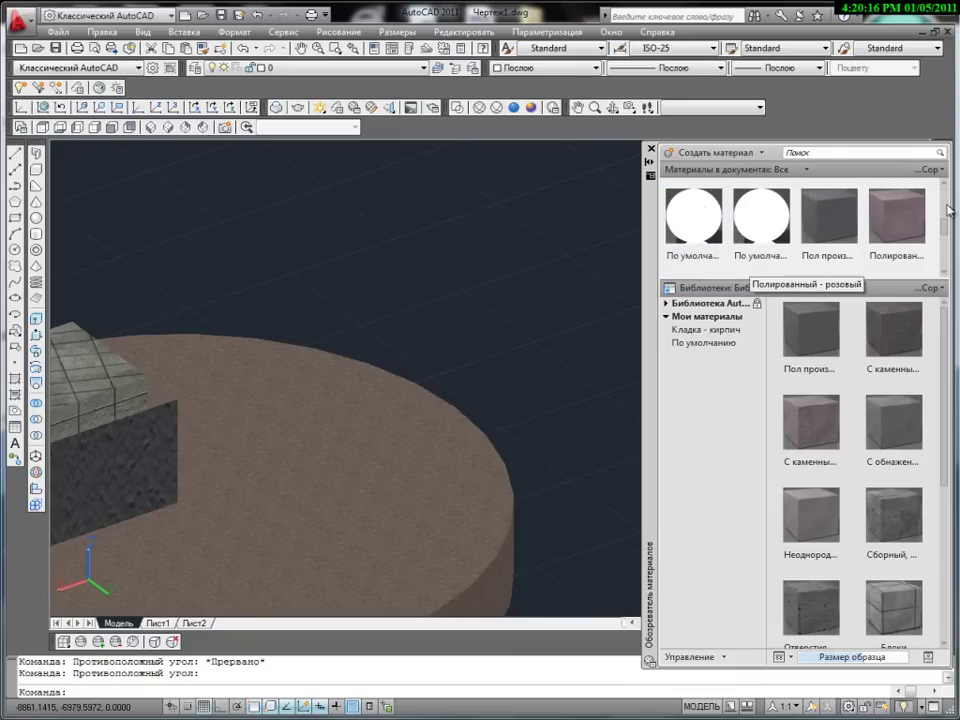
{"action": "scroll", "coordinate": [947, 200], "scroll_direction": "up", "scroll_amount": 2}
{"action": "mouse_move", "coordinate": [690, 203]}
{"action": "left_mouse_down"}
{"action": "mouse_move", "coordinate": [690, 321]}
{"action": "mouse_move", "coordinate": [704, 322]}
{"action": "left_mouse_up"}
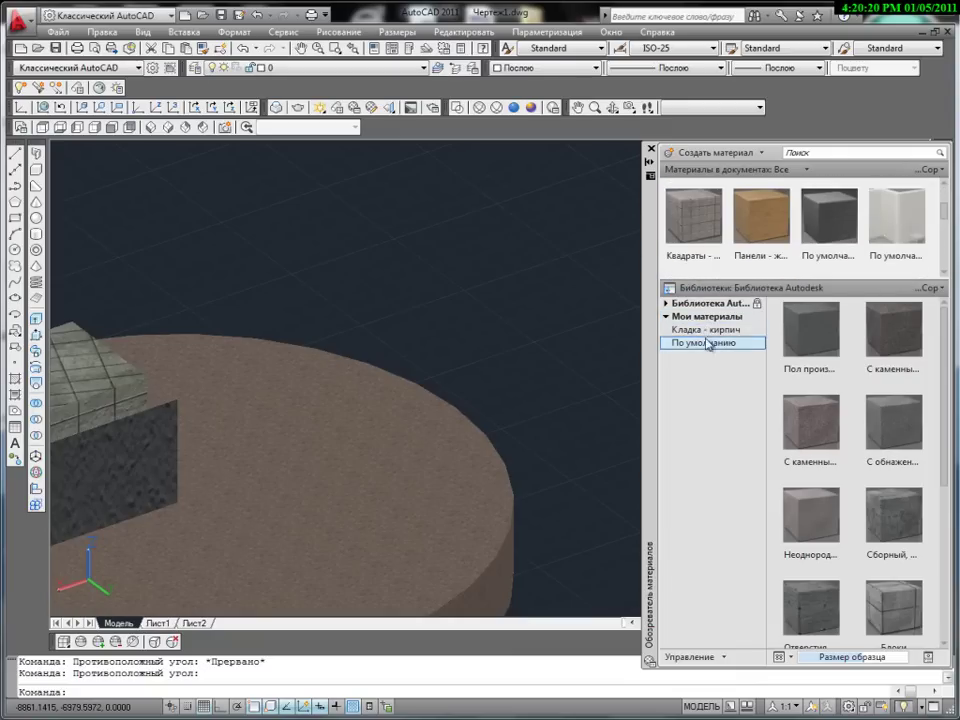
{"action": "left_click", "coordinate": [706, 320]}
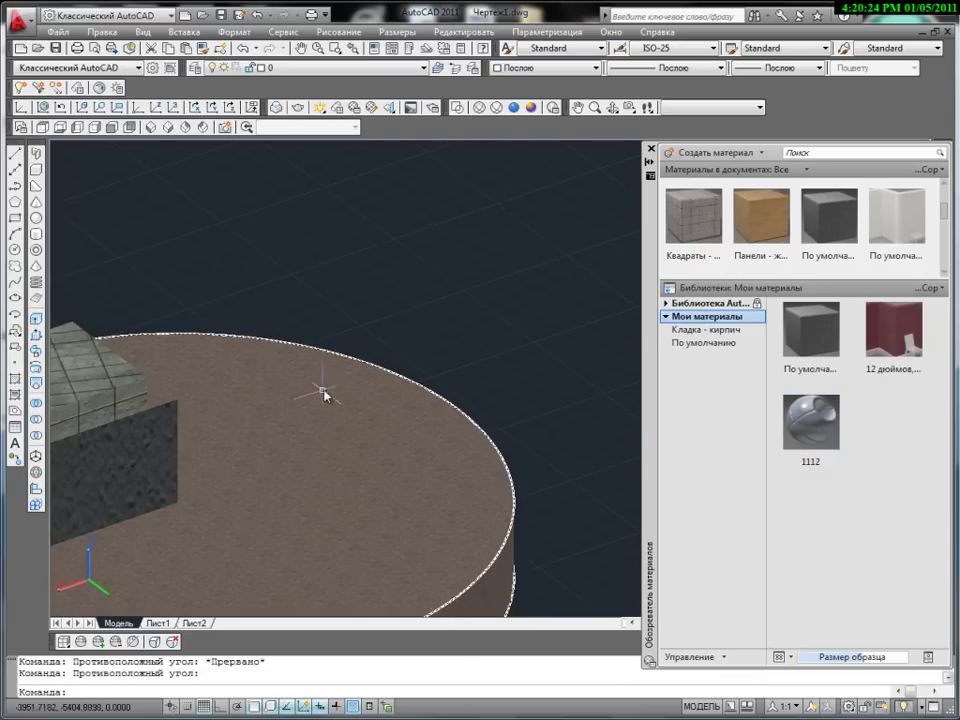
{"action": "scroll", "coordinate": [321, 392], "scroll_direction": "up", "scroll_amount": 2}
{"action": "scroll", "coordinate": [422, 285], "scroll_direction": "up", "scroll_amount": 2}
Apply 1112 to the cylinder for a dotted finish and render the box and cylinder.
{"action": "left_click", "coordinate": [549, 288]}
{"action": "left_click_drag", "start_coordinate": [811, 420], "coordinate": [512, 426]}
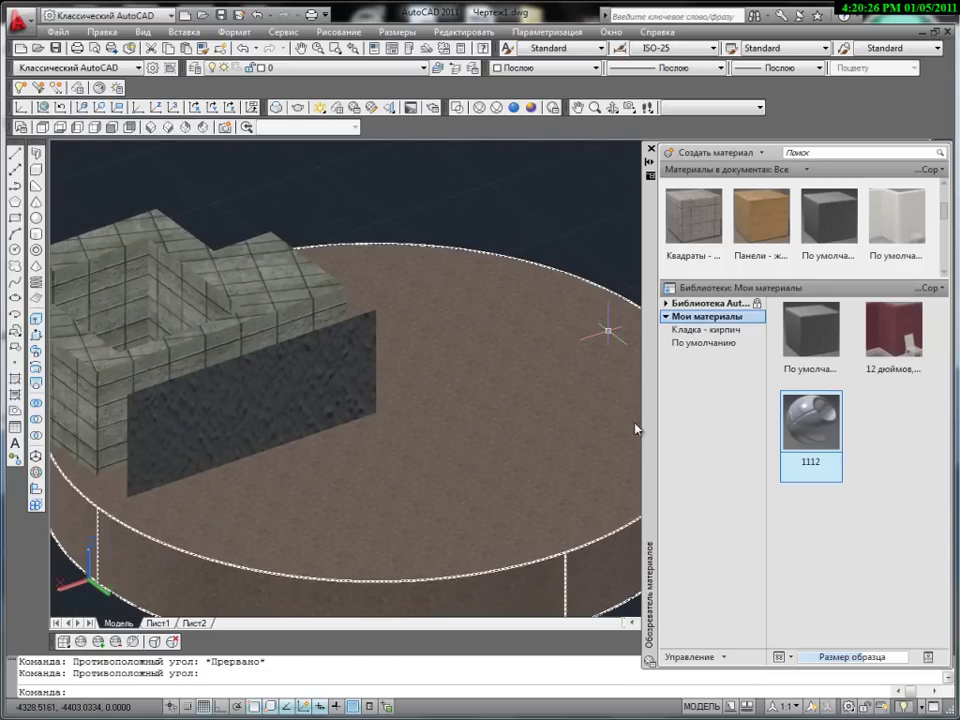
{"action": "middle_click_drag", "start_coordinate": [450, 445], "coordinate": [388, 332]}
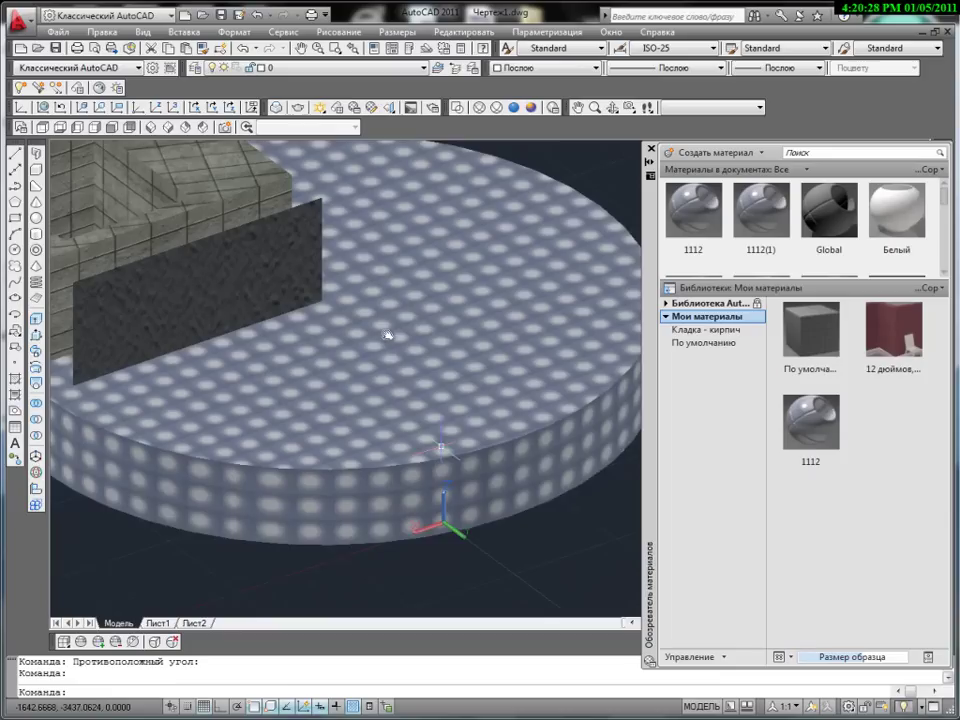
{"action": "middle_click_drag", "start_coordinate": [349, 364], "coordinate": [461, 456], "text": "shift"}
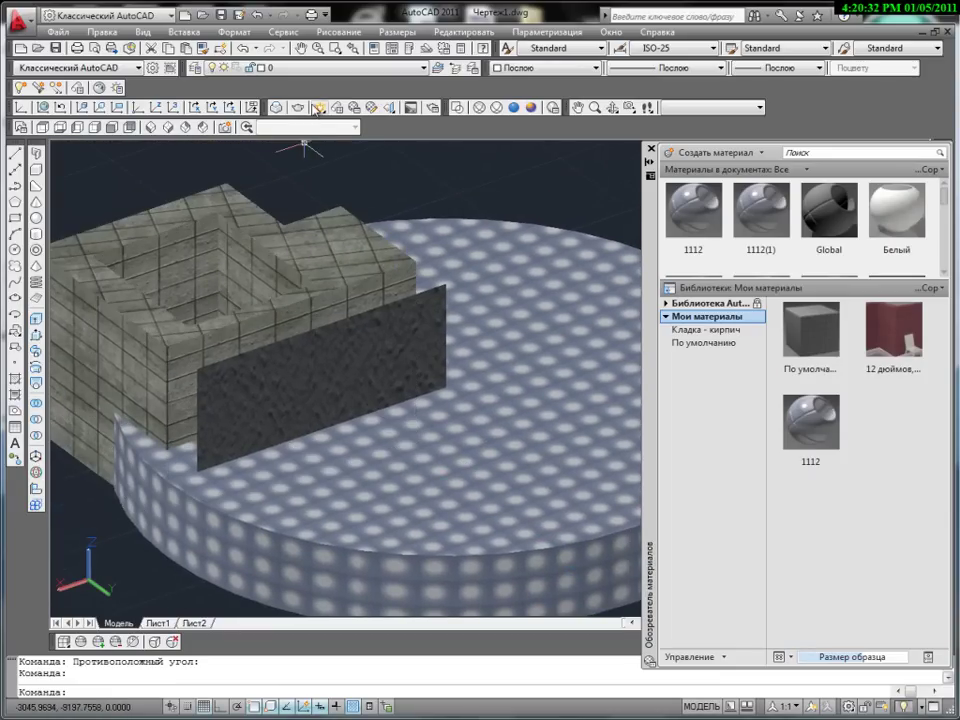
{"action": "left_click", "coordinate": [300, 107]}
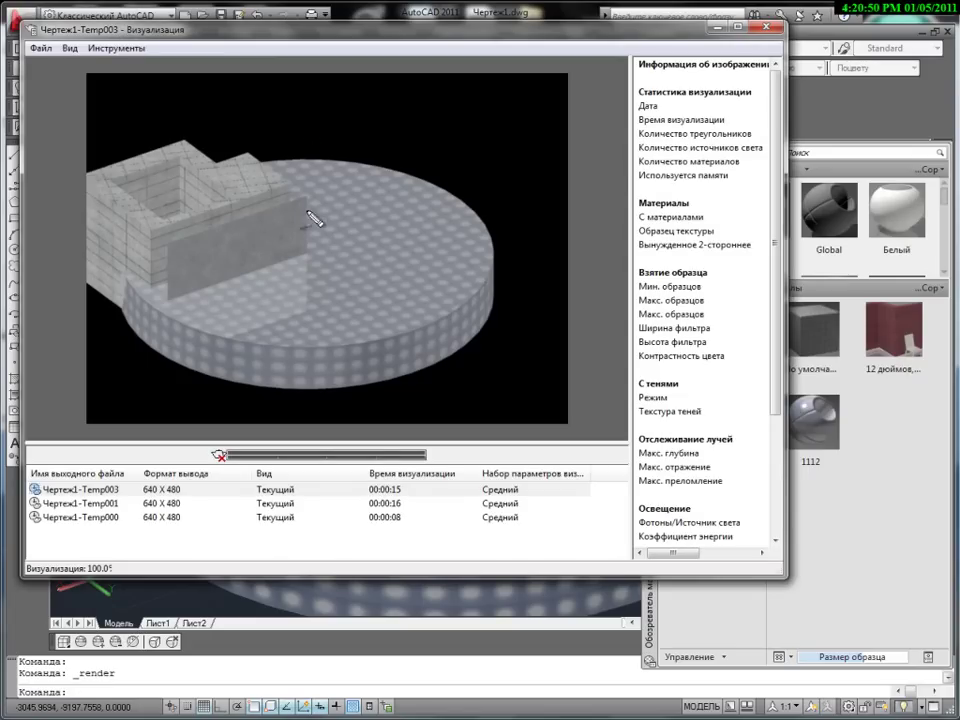
Close the finished Чертеж1-Temp003 render window.
{"action": "left_click_drag", "start_coordinate": [308, 270], "coordinate": [186, 350]}
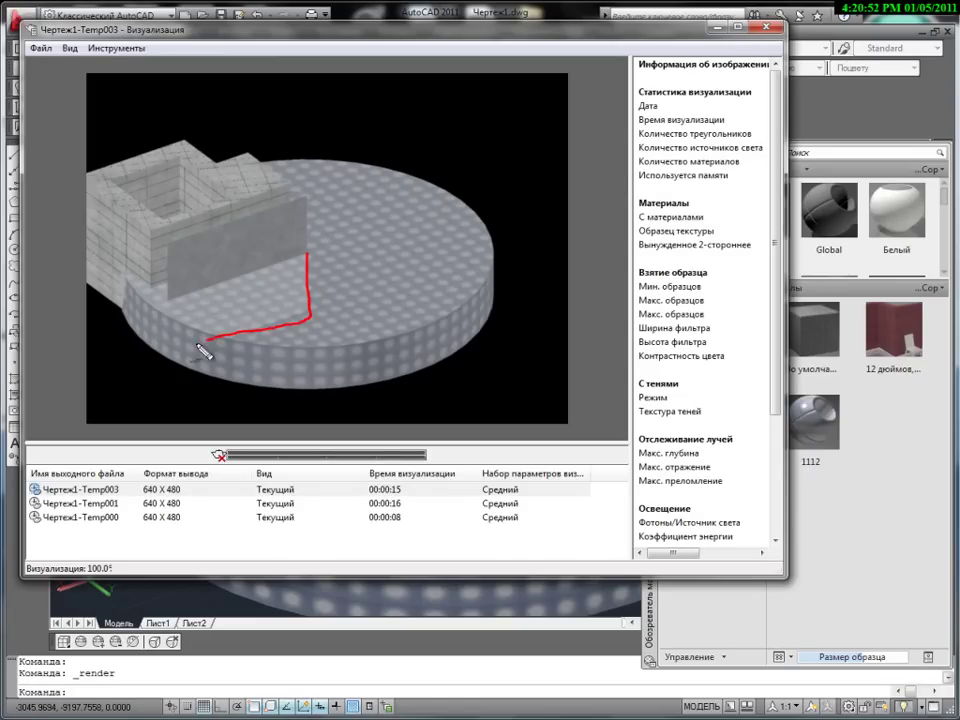
{"action": "mouse_move", "coordinate": [182, 230]}
{"action": "left_mouse_down"}
{"action": "mouse_move", "coordinate": [193, 221]}
{"action": "mouse_move", "coordinate": [306, 255]}
{"action": "left_mouse_up"}
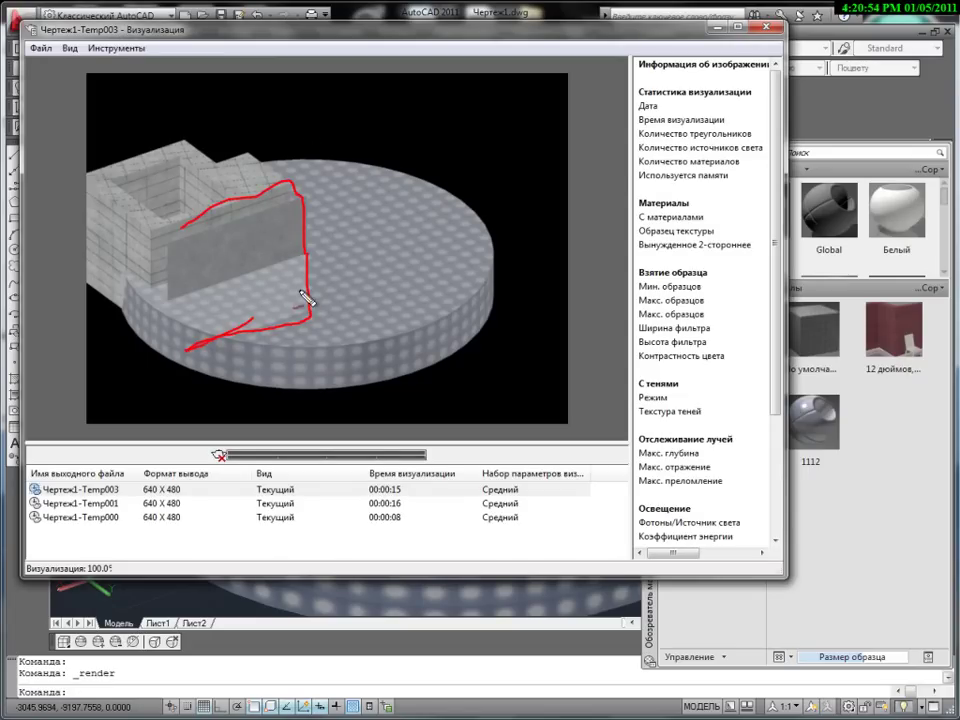
{"action": "key", "text": "Escape"}
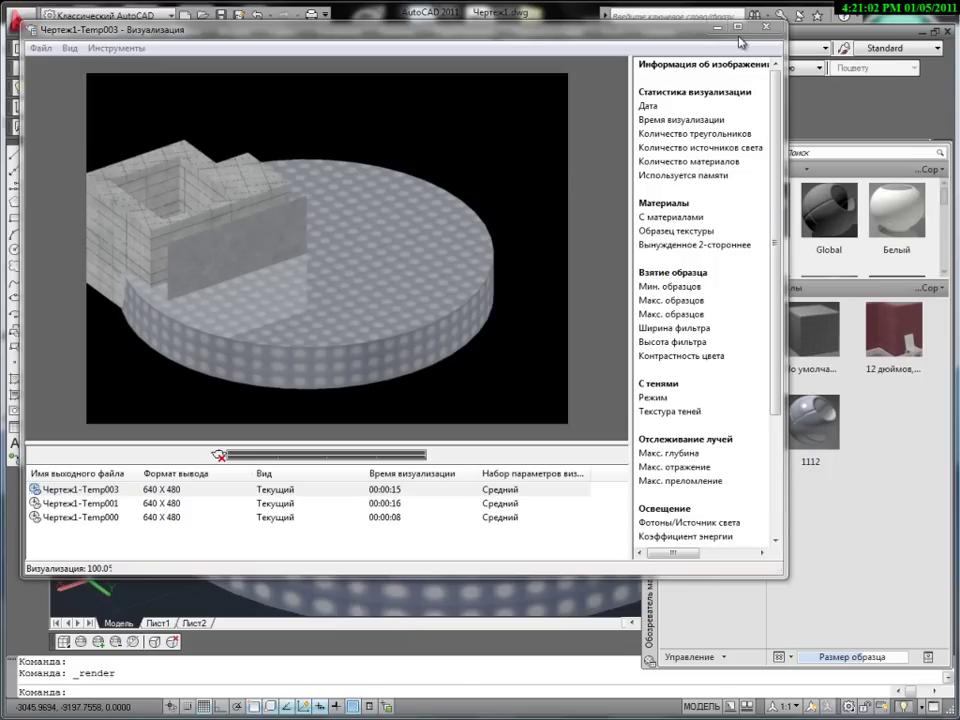
{"action": "left_click", "coordinate": [766, 27]}
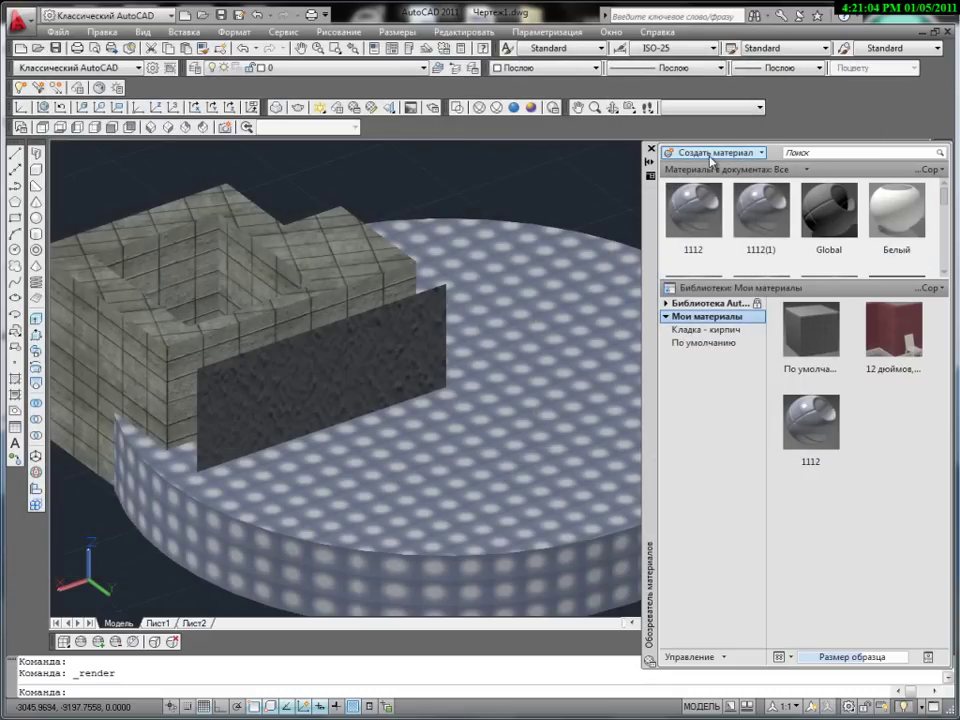
Enlarge the material swatch previews, then close the Materials Browser.
{"action": "scroll", "coordinate": [762, 205], "scroll_direction": "down", "scroll_amount": 2}
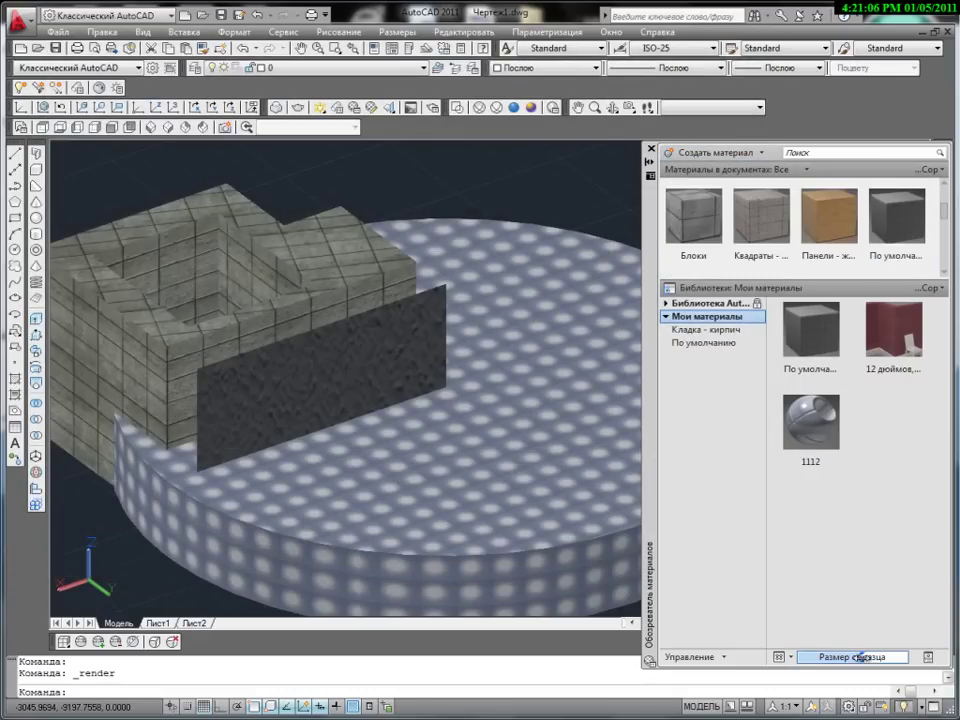
{"action": "left_click_drag", "start_coordinate": [885, 662], "coordinate": [896, 657]}
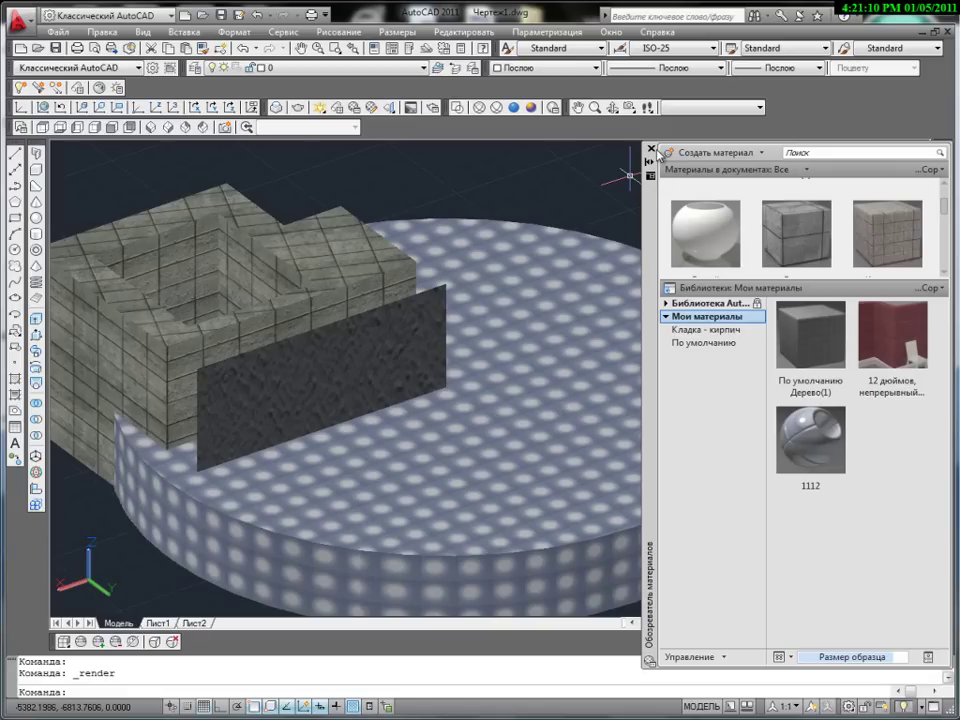
{"action": "left_click", "coordinate": [651, 148]}
Window-select the box, stone panel and cylinder and delete all three.
{"action": "scroll", "coordinate": [638, 171], "scroll_direction": "down", "scroll_amount": 3}
{"action": "scroll", "coordinate": [450, 388], "scroll_direction": "up", "scroll_amount": 2}
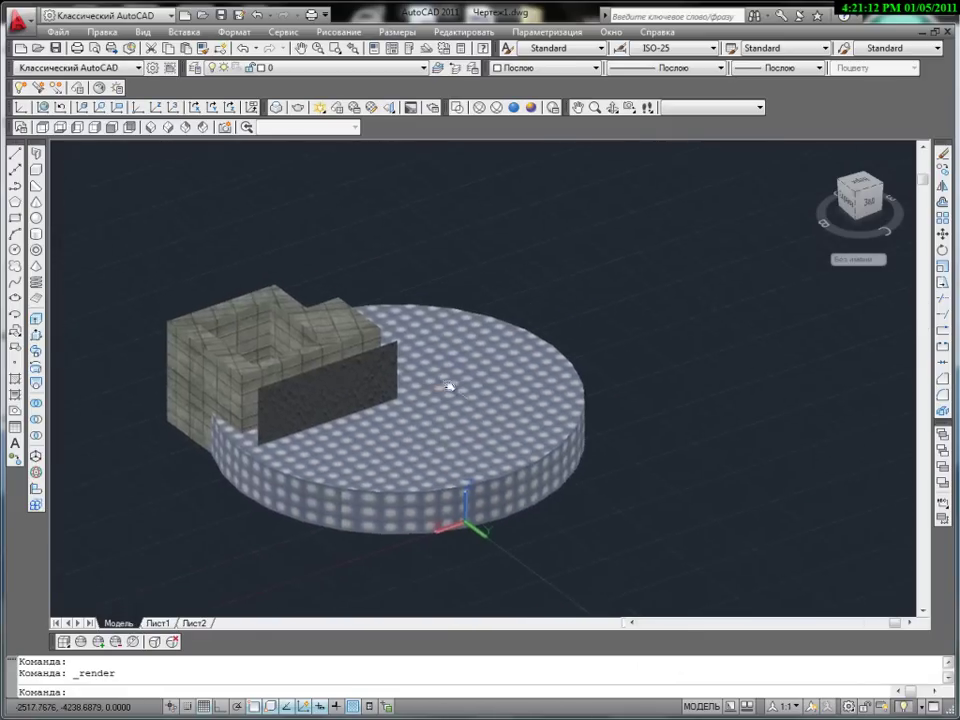
{"action": "left_click", "coordinate": [621, 476]}
{"action": "left_click", "coordinate": [157, 280]}
{"action": "key", "text": "Delete"}
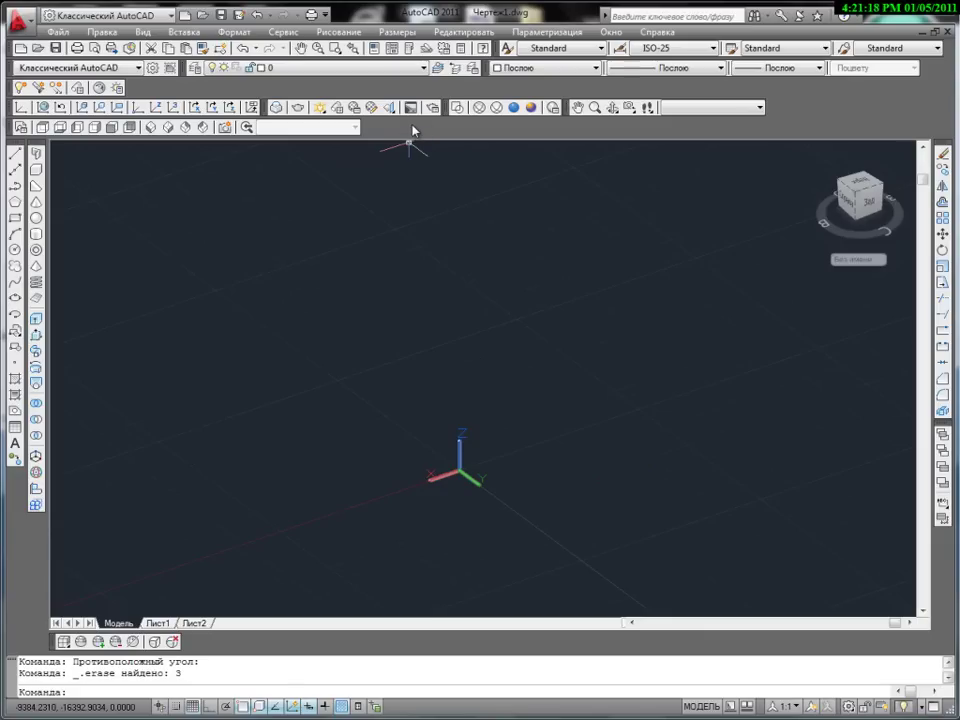
{"action": "scroll", "coordinate": [388, 292], "scroll_direction": "down", "scroll_amount": 5}
{"action": "middle_click_drag", "start_coordinate": [390, 299], "coordinate": [375, 386]}
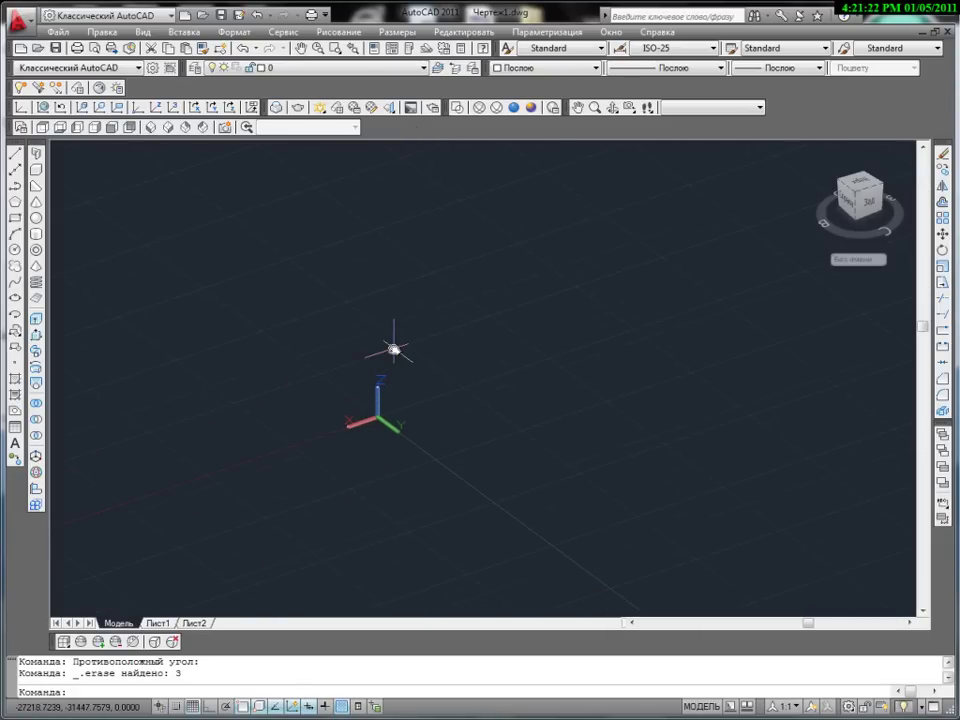